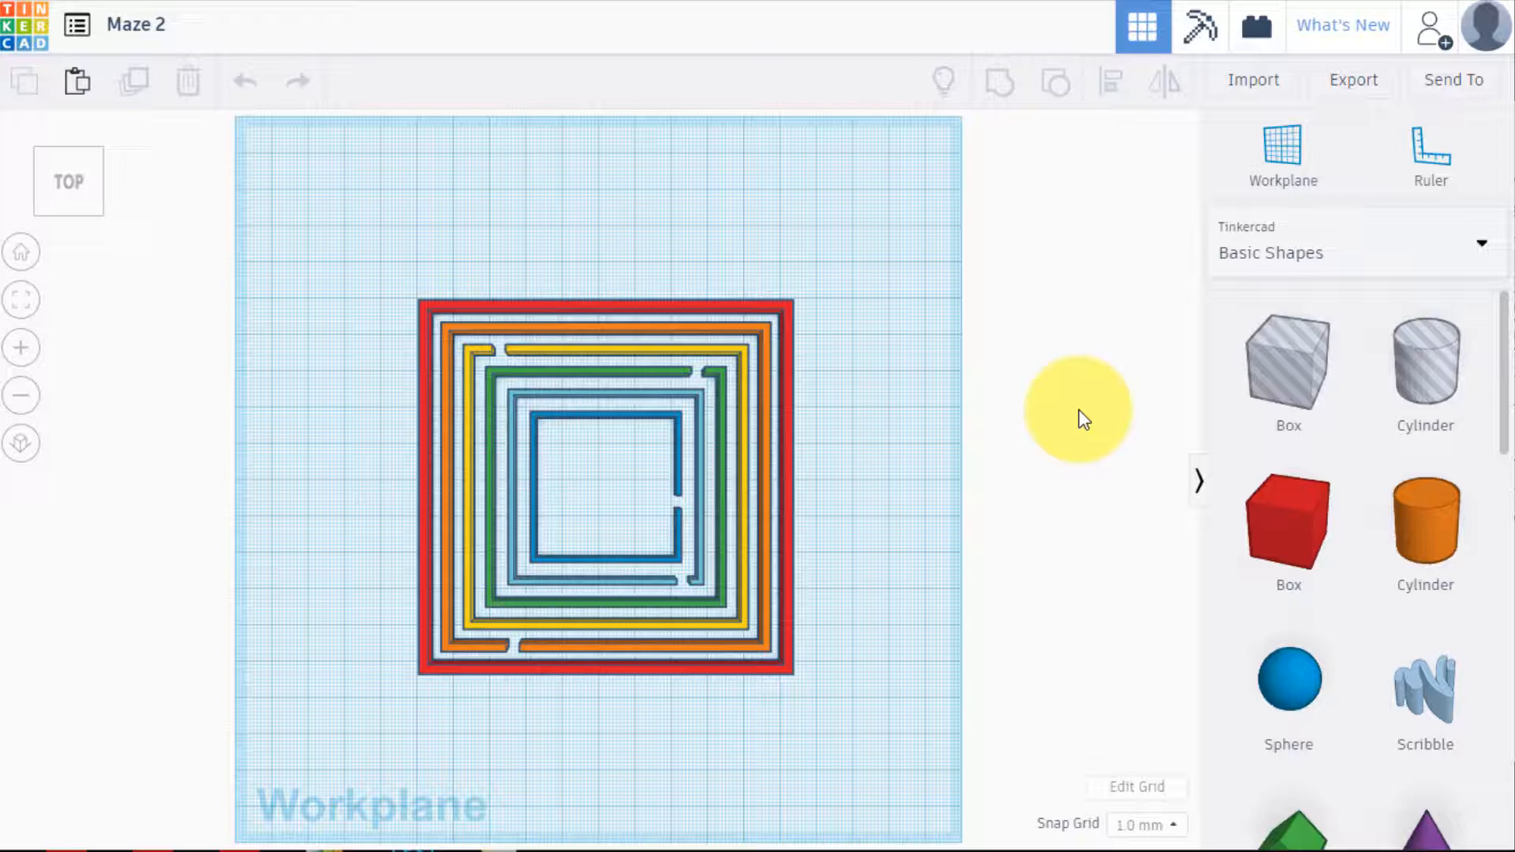
# Duplicate the outermost red square frame in place and move the copy right along the workplane, clear of the original's right edge
pyautogui.click(785, 309)
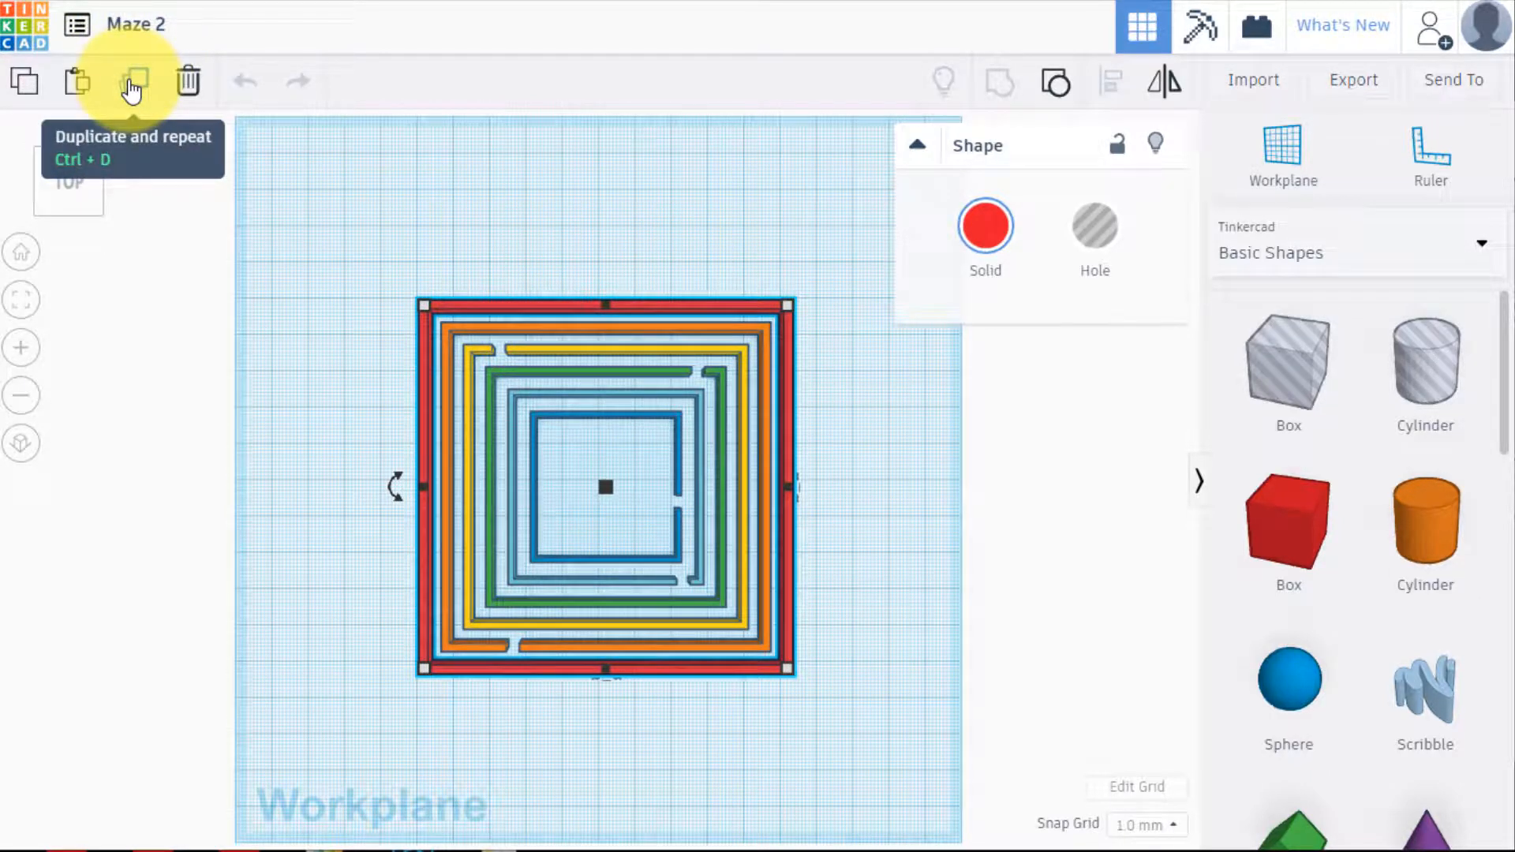
pyautogui.click(132, 83)
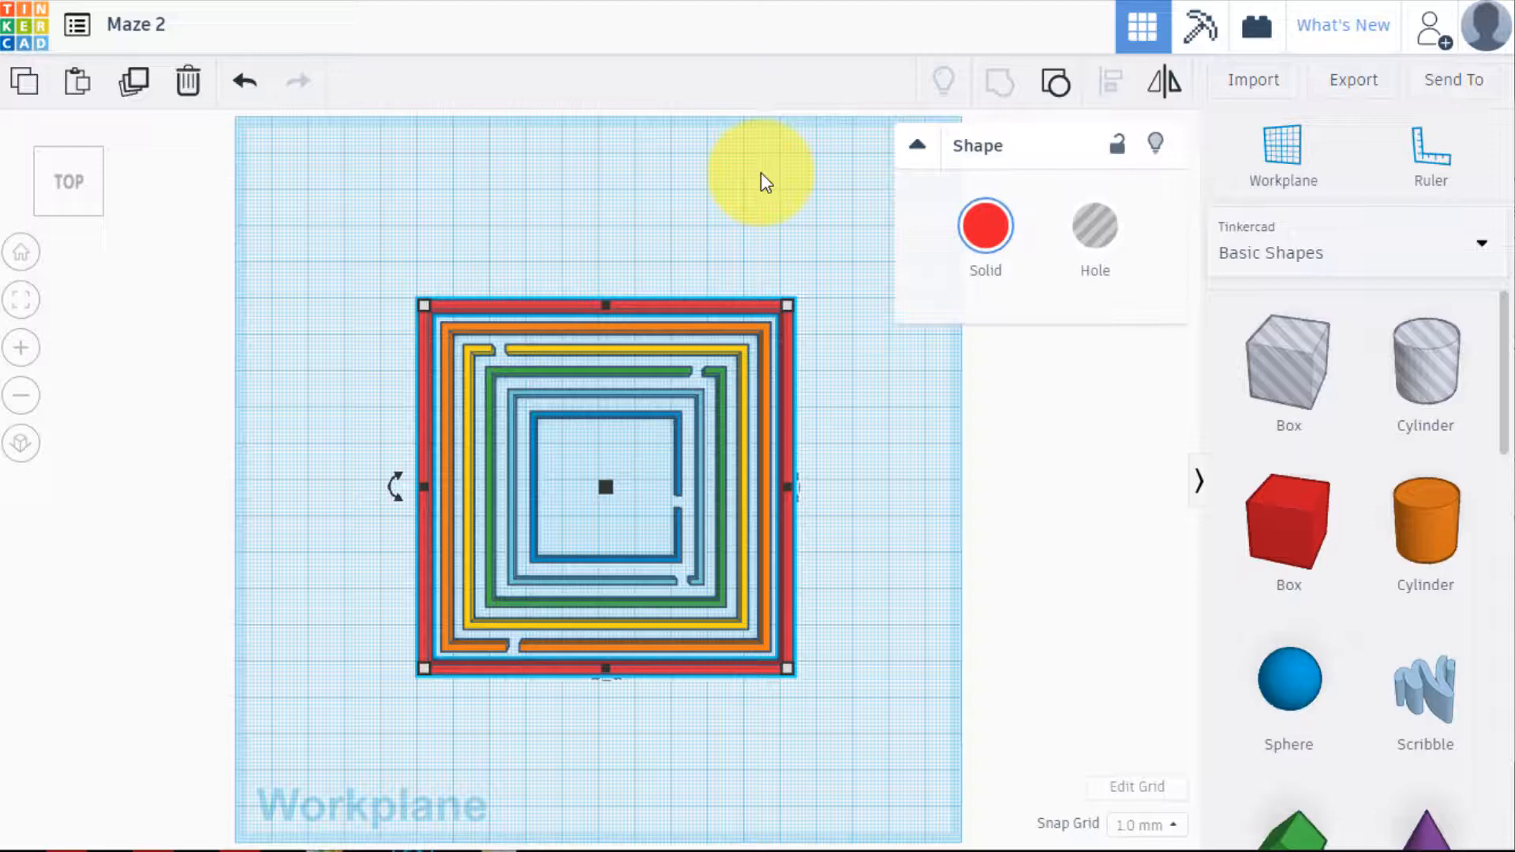
pyautogui.press('Right')
pyautogui.press('Right')
pyautogui.press('Right')
pyautogui.press('Right')
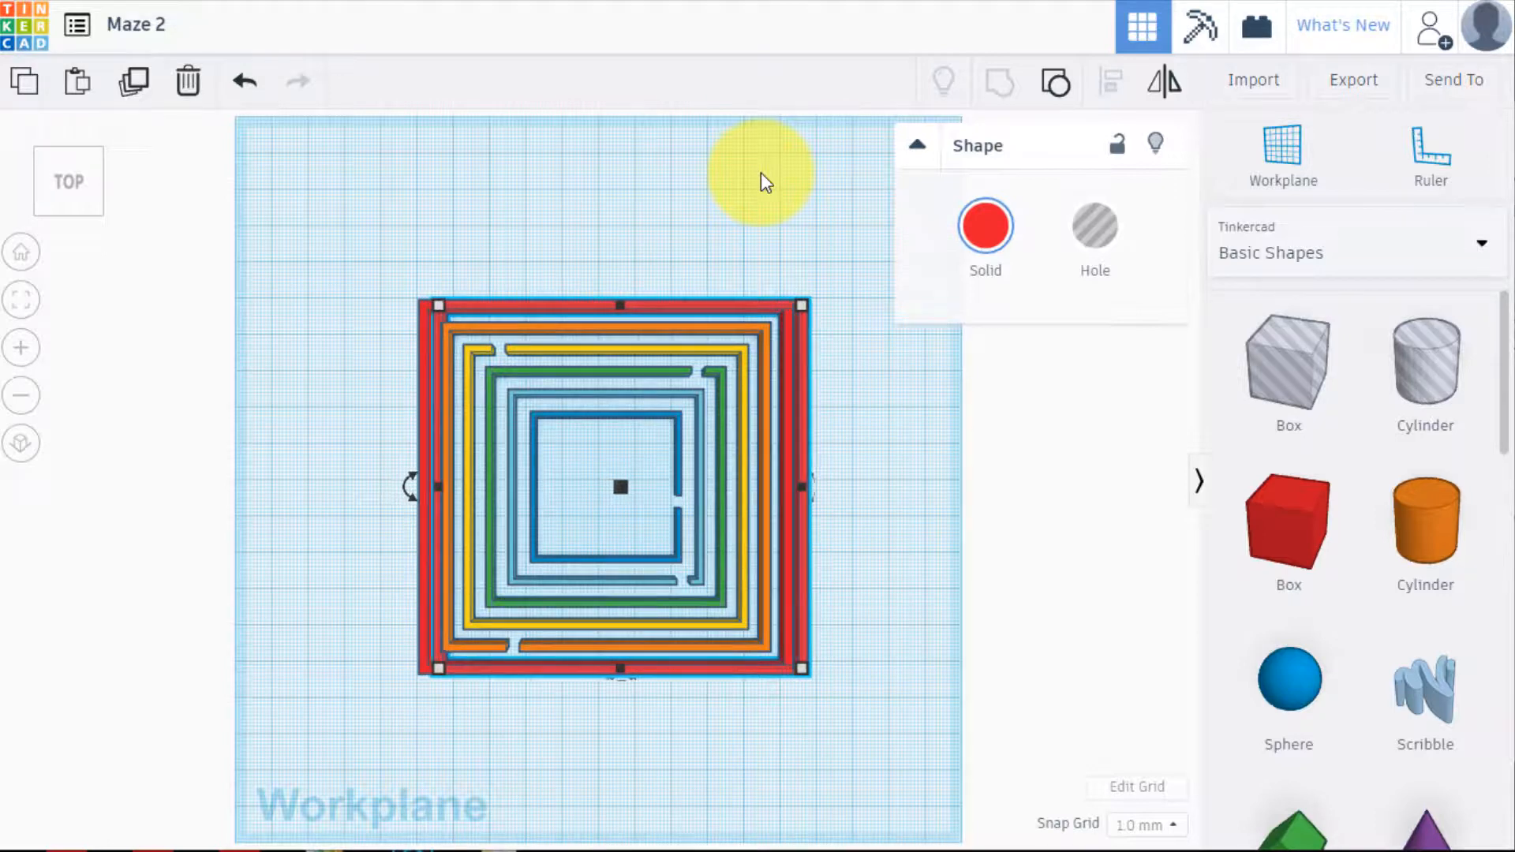
pyautogui.press('Right')
pyautogui.press('Right')
pyautogui.press('Right')
pyautogui.press('Right')
pyautogui.press('Right')
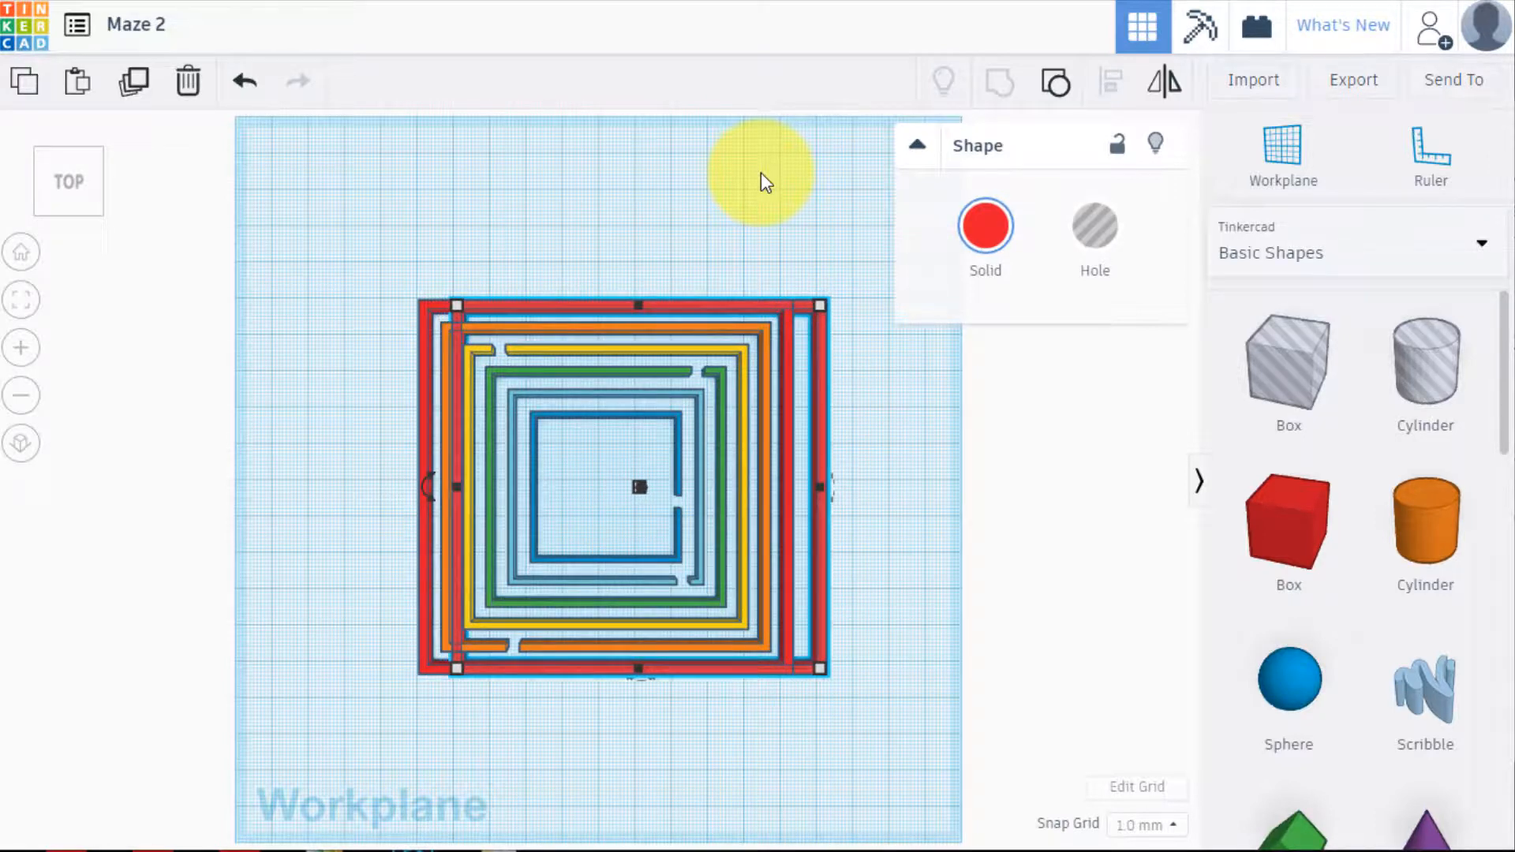
pyautogui.press('Right')
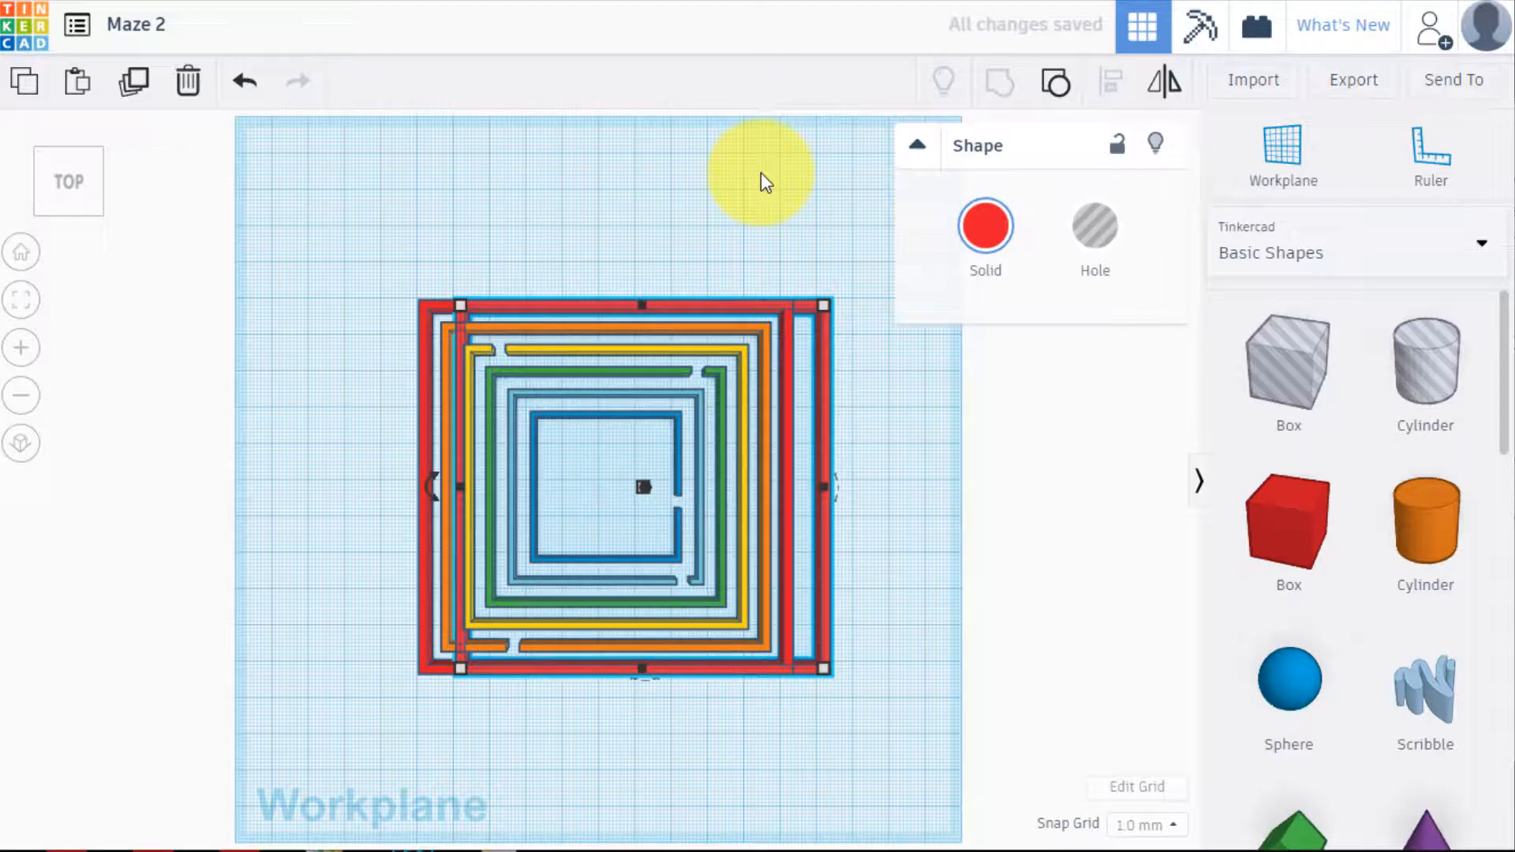
pyautogui.press('Right')
pyautogui.press('Right')
pyautogui.press('Right')
pyautogui.press('Right')
pyautogui.press('Right')
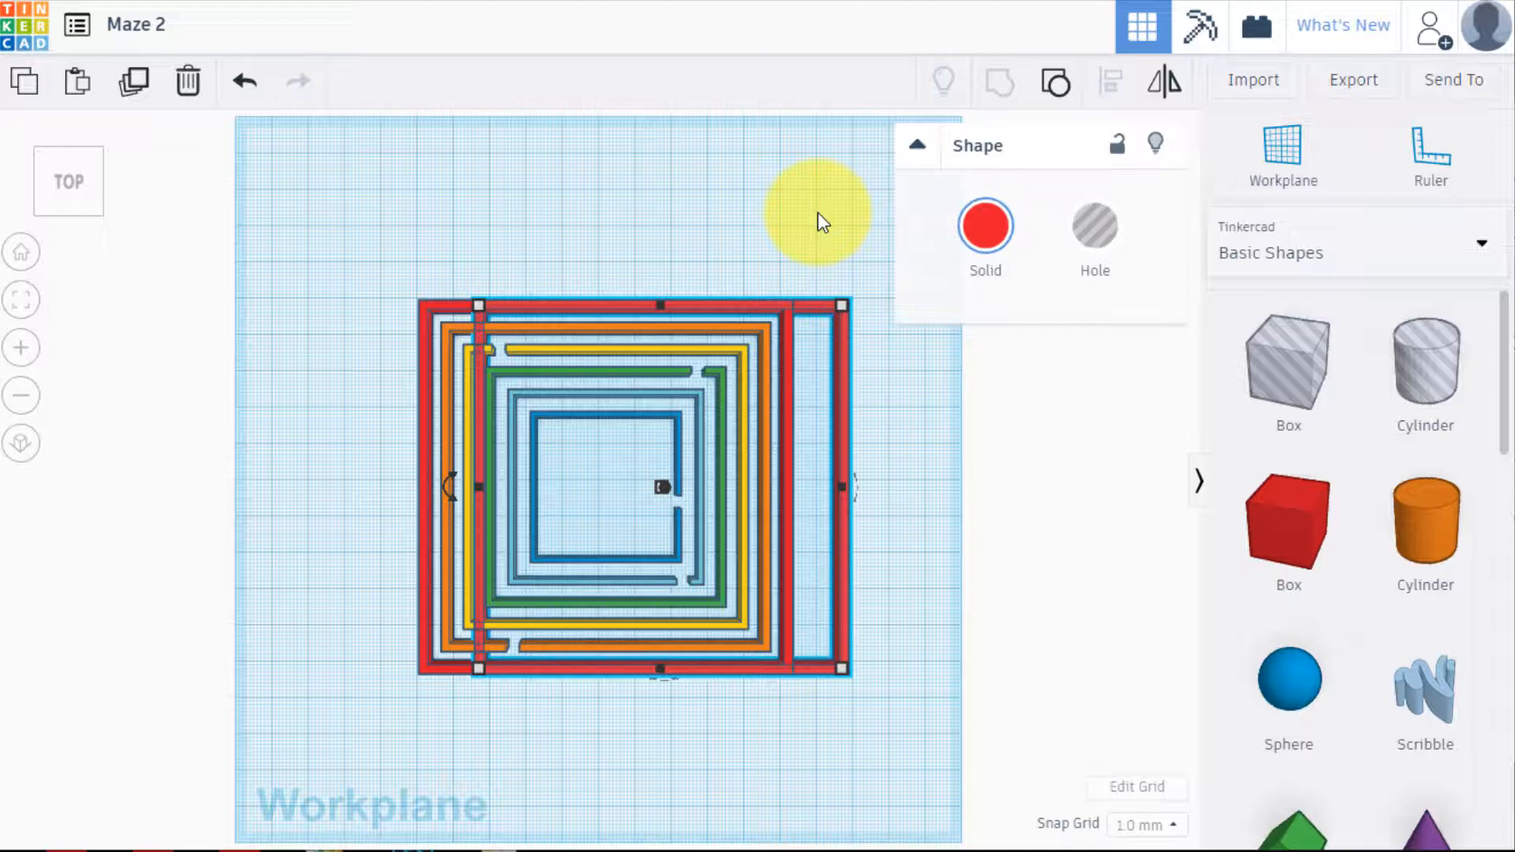
# Ungroup the duplicated red frame and remove its inner hole shape, leaving only the solid red box
pyautogui.click(917, 148)
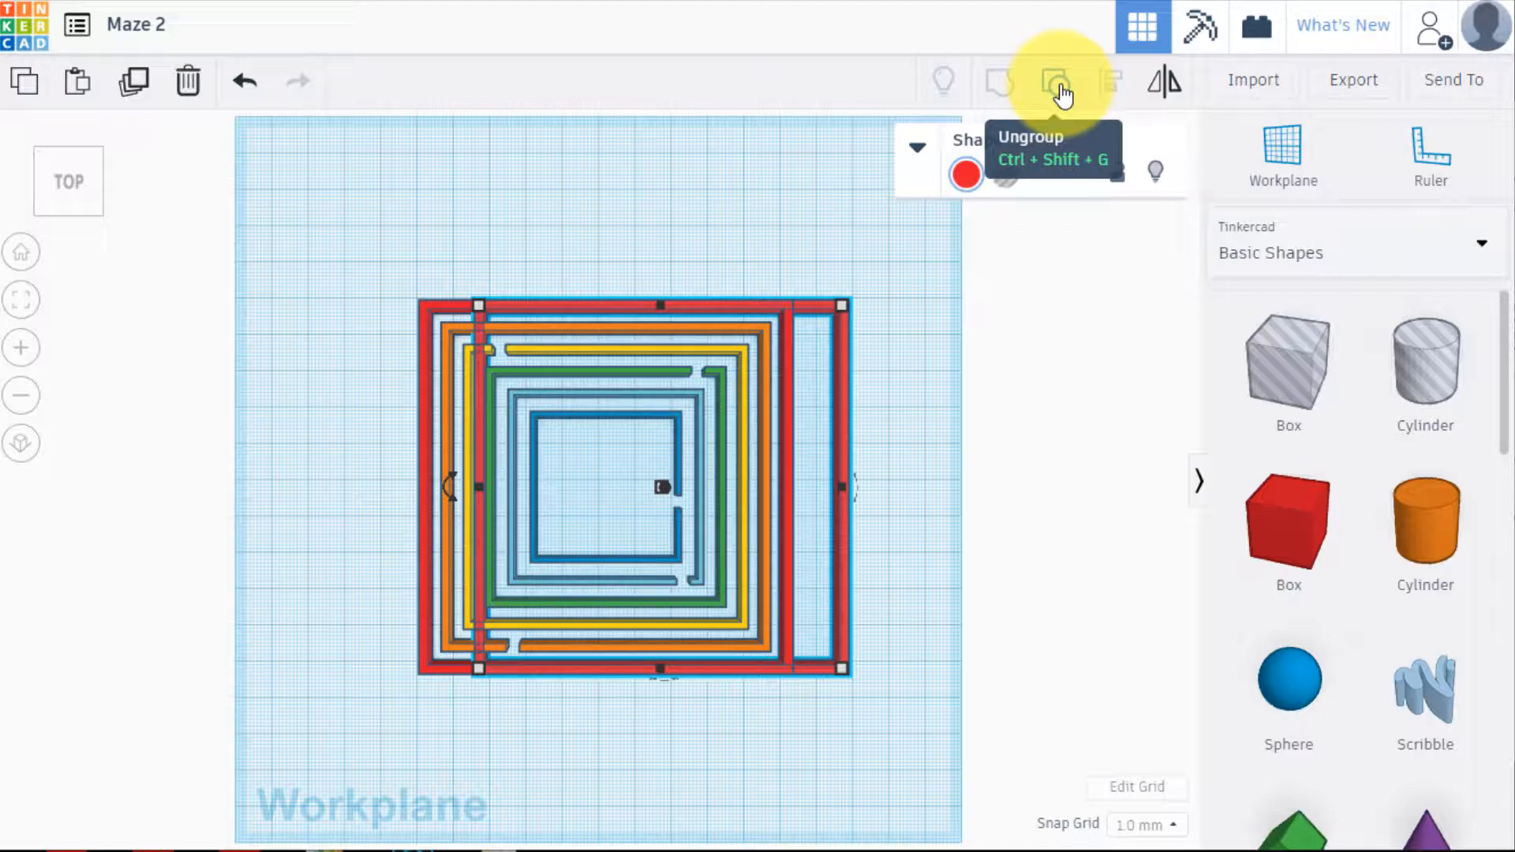
pyautogui.click(1062, 90)
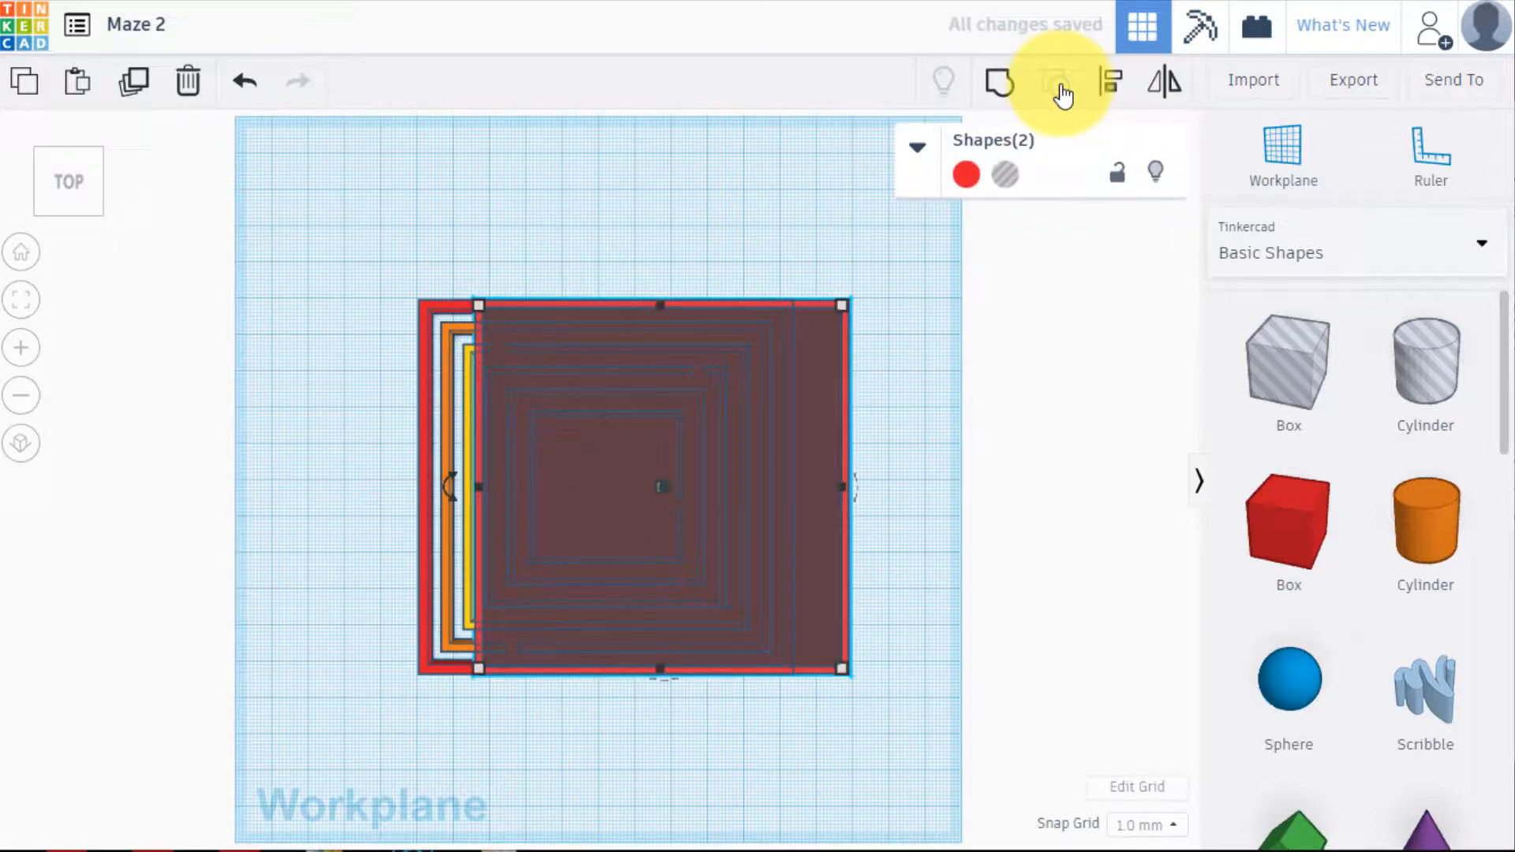
pyautogui.click(931, 334)
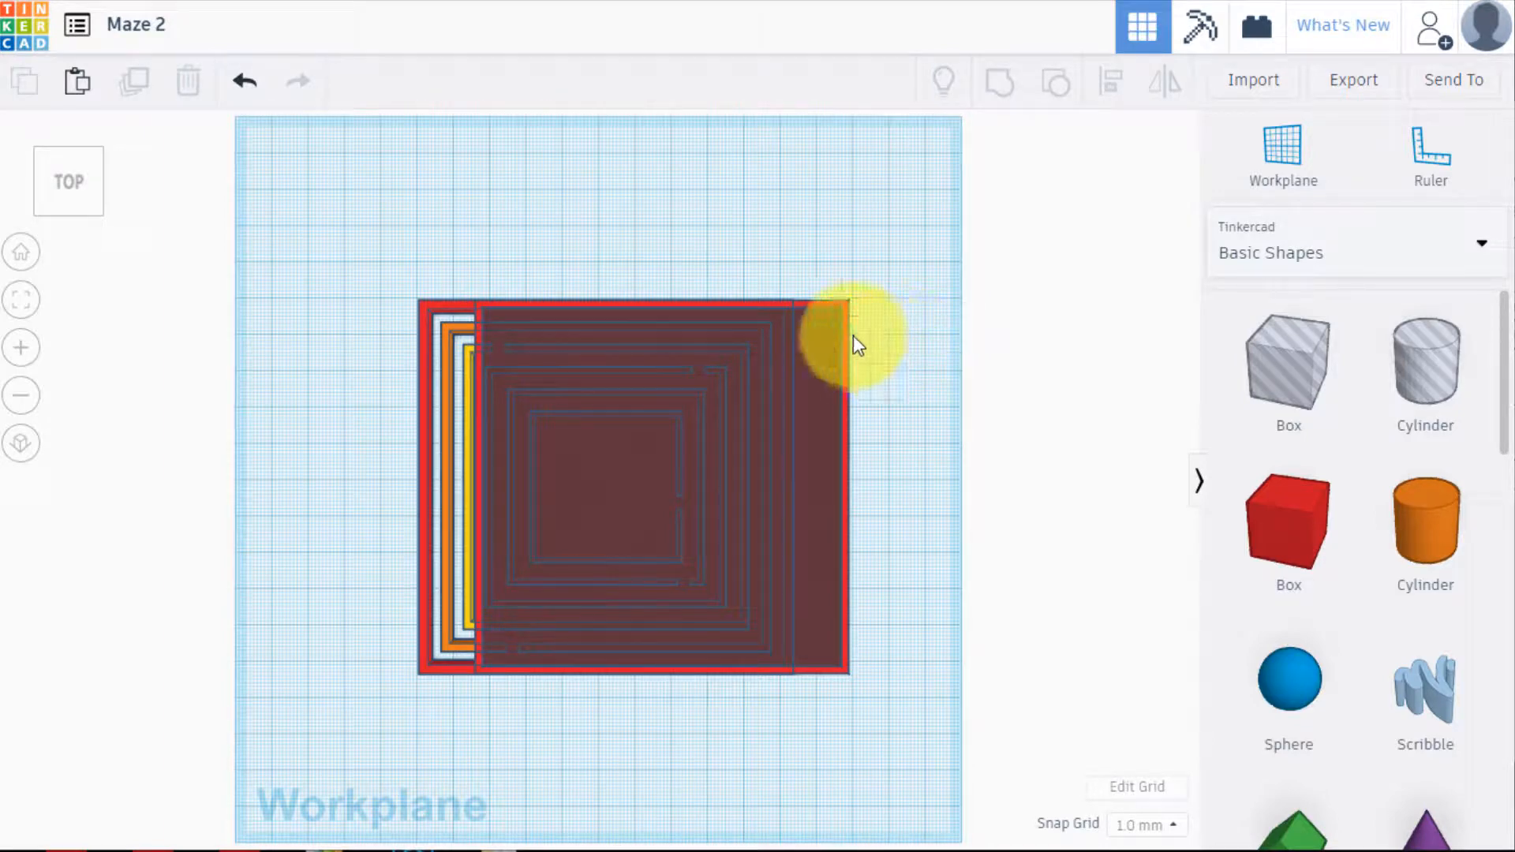
pyautogui.click(826, 343)
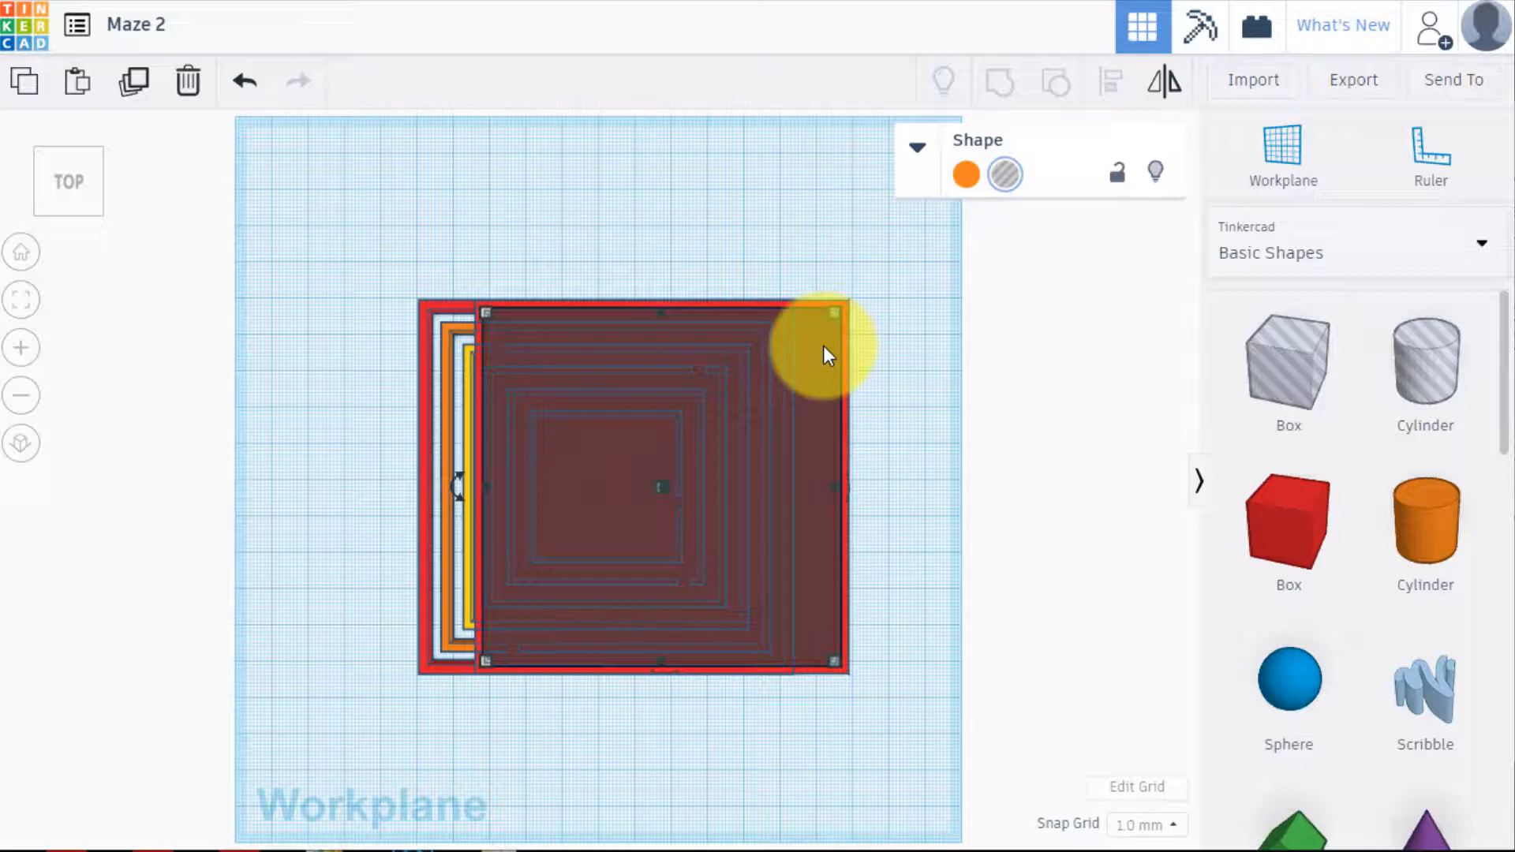
pyautogui.click(822, 346)
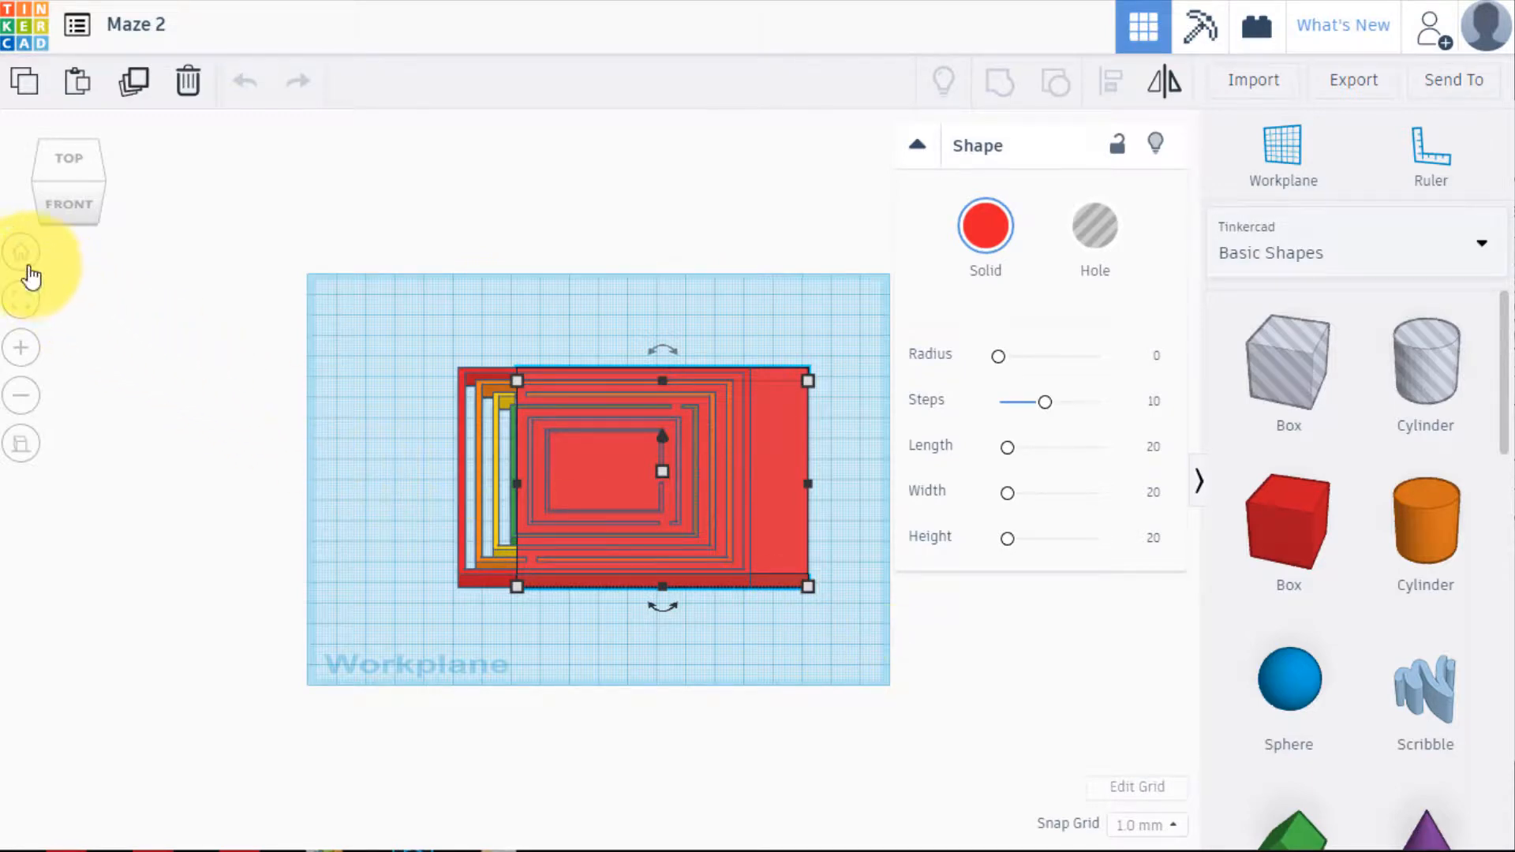
# Set the height of the solid red box to 1.5 mm
pyautogui.click(73, 207)
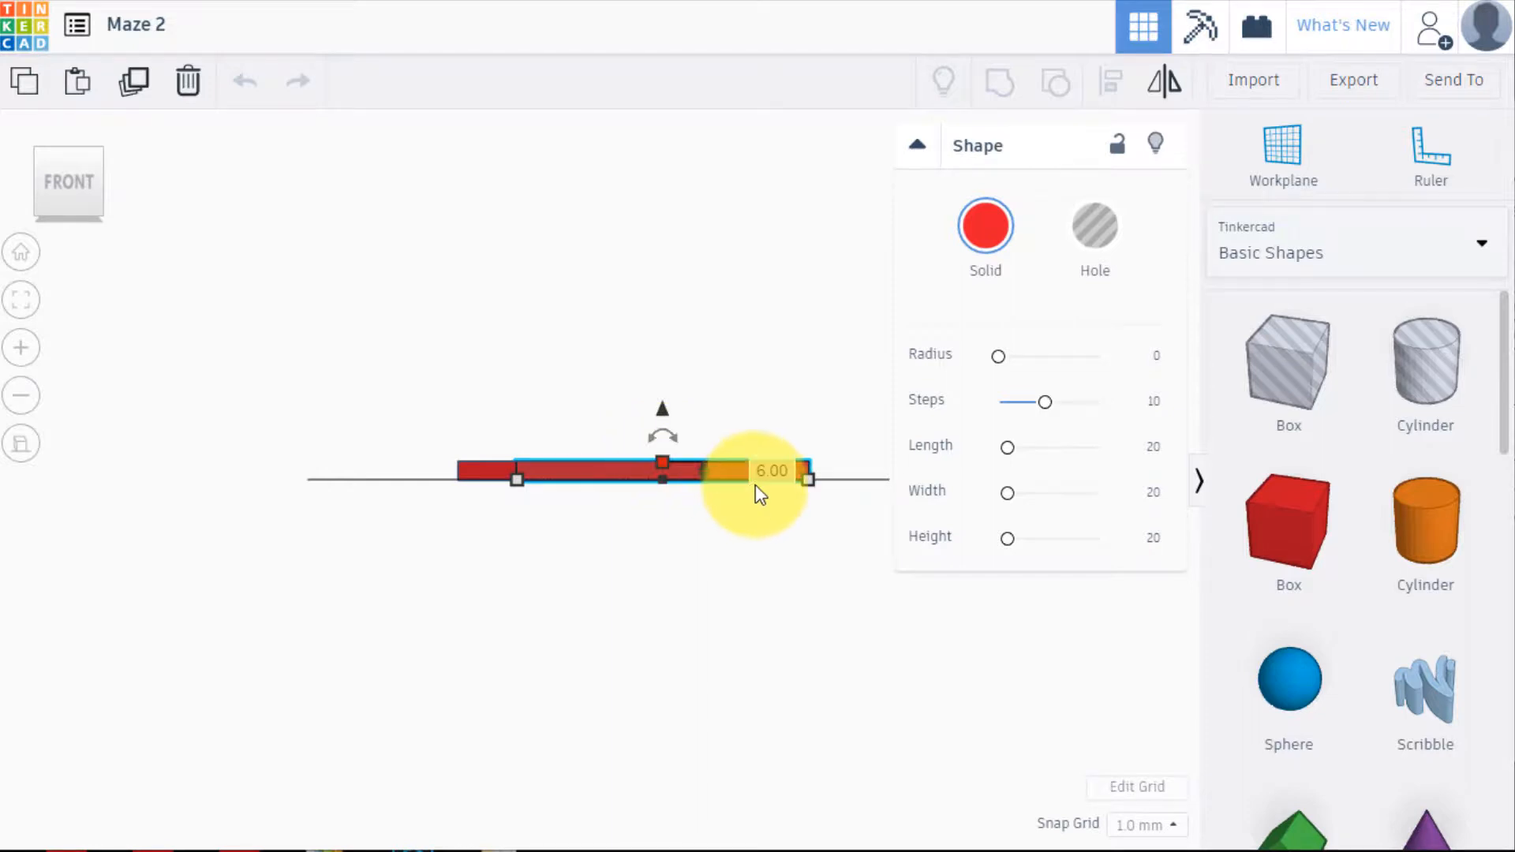
pyautogui.click(782, 472)
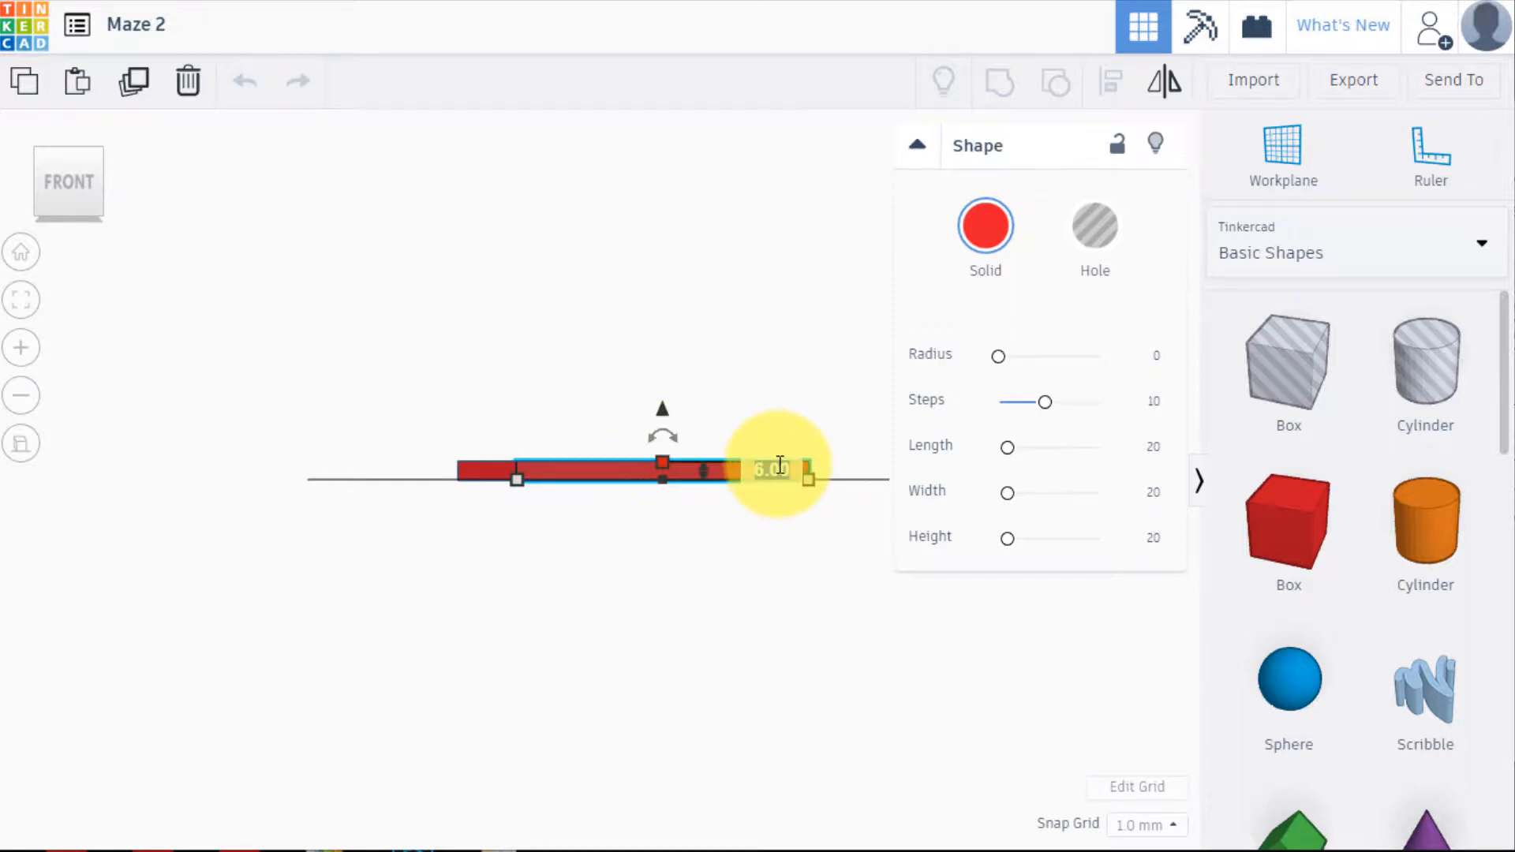
pyautogui.write('1.5')
pyautogui.press('Return')
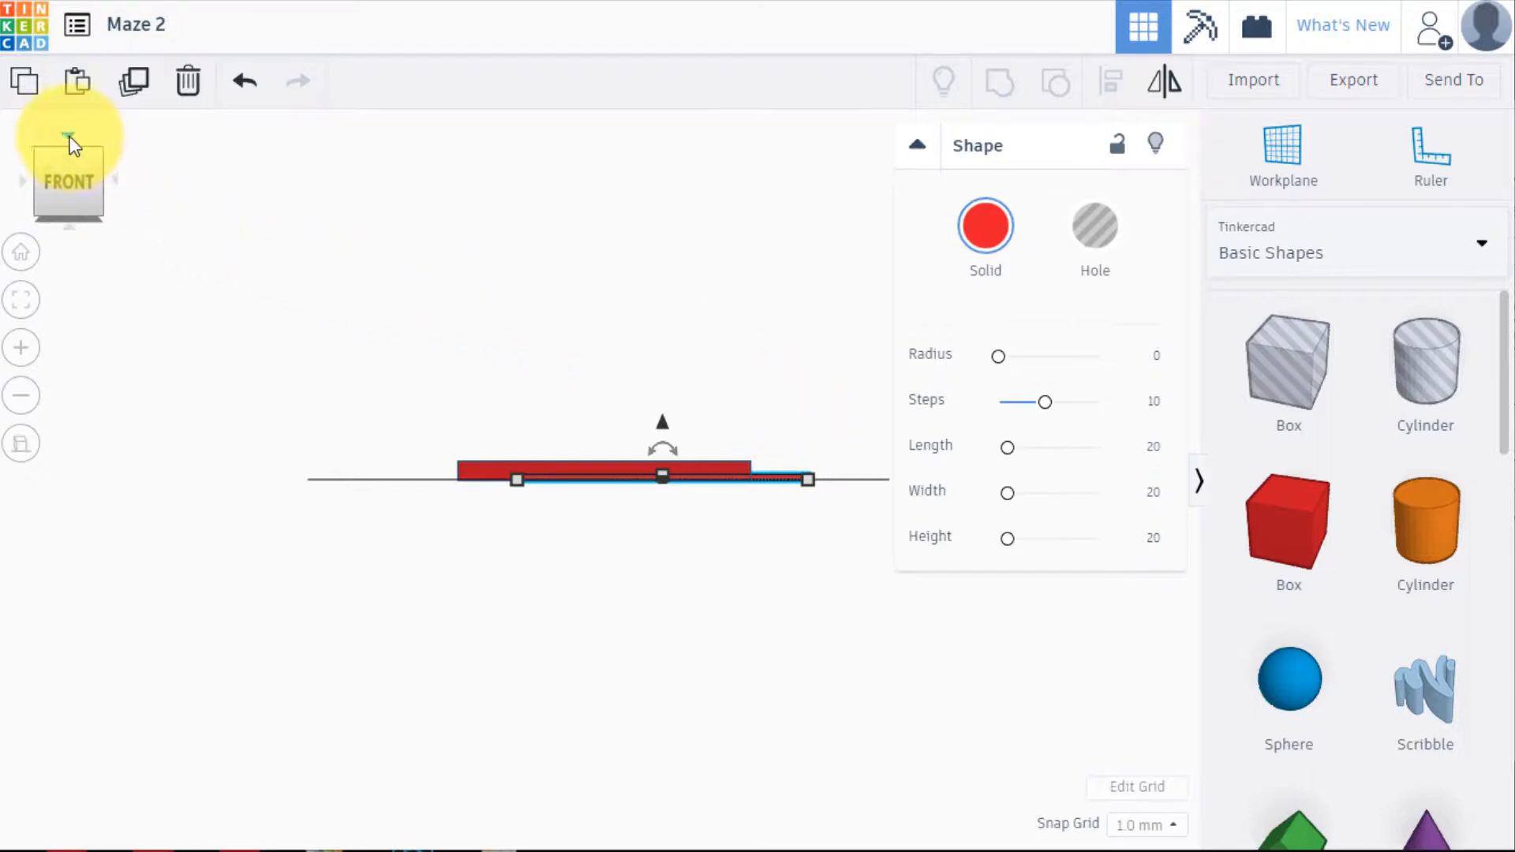
# Move the thin red plate left until its edges line up with the outer maze frame, and check the fit from the front
pyautogui.click(69, 136)
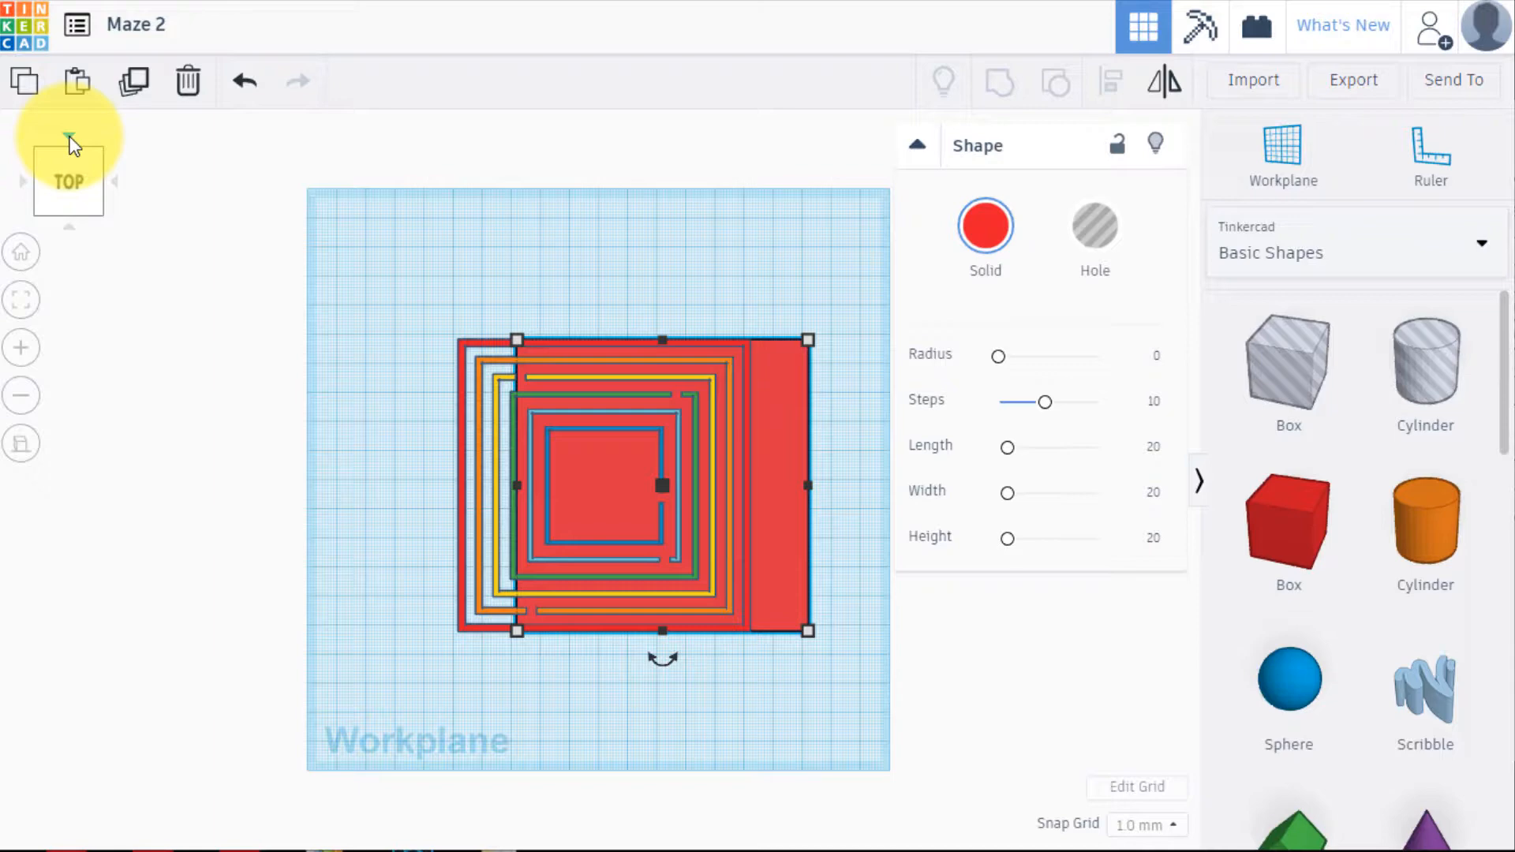
pyautogui.press('Left')
pyautogui.press('Left')
pyautogui.press('Left')
pyautogui.press('Left')
pyautogui.press('Left')
pyautogui.press('Left')
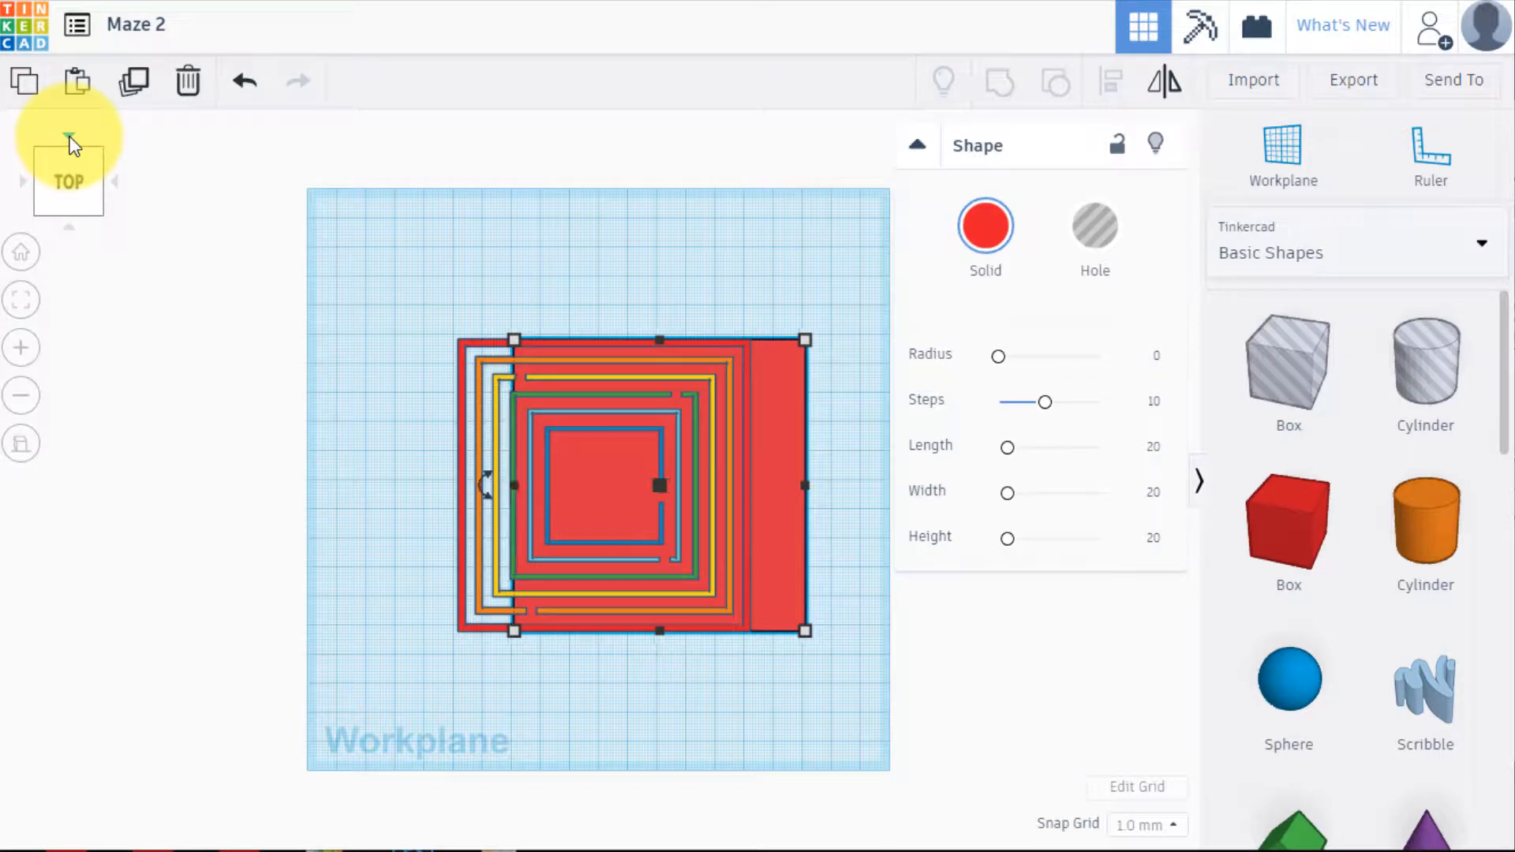
pyautogui.press('Left')
pyautogui.press('Left')
pyautogui.press('Left')
pyautogui.press('Left')
pyautogui.press('Left')
pyautogui.press('Left')
pyautogui.press('Left')
pyautogui.press('Left')
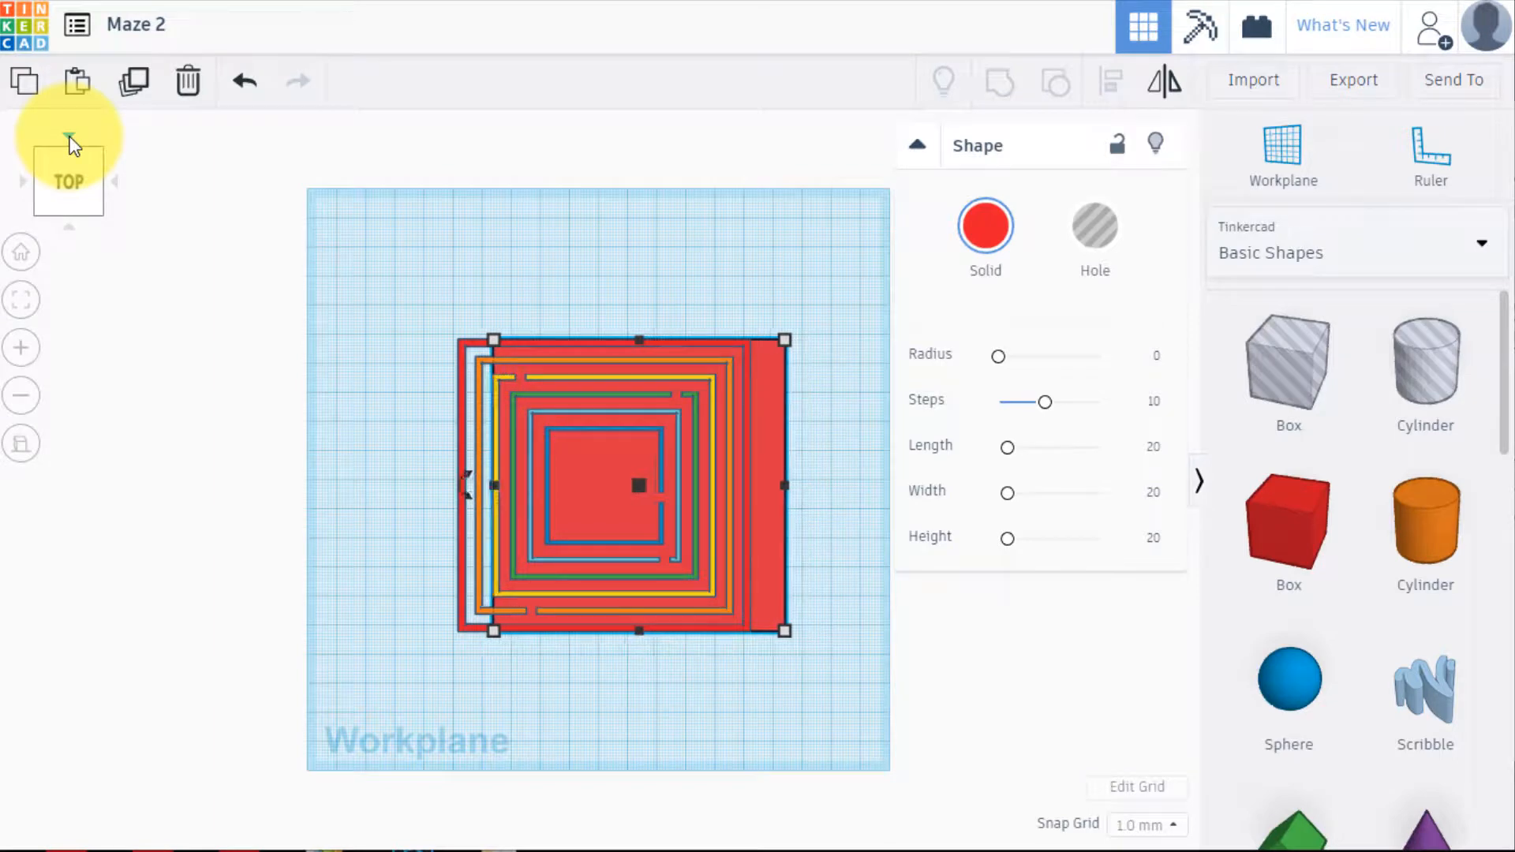
pyautogui.press('Left')
pyautogui.press('Left')
pyautogui.press('Left')
pyautogui.press('Left')
pyautogui.press('Left')
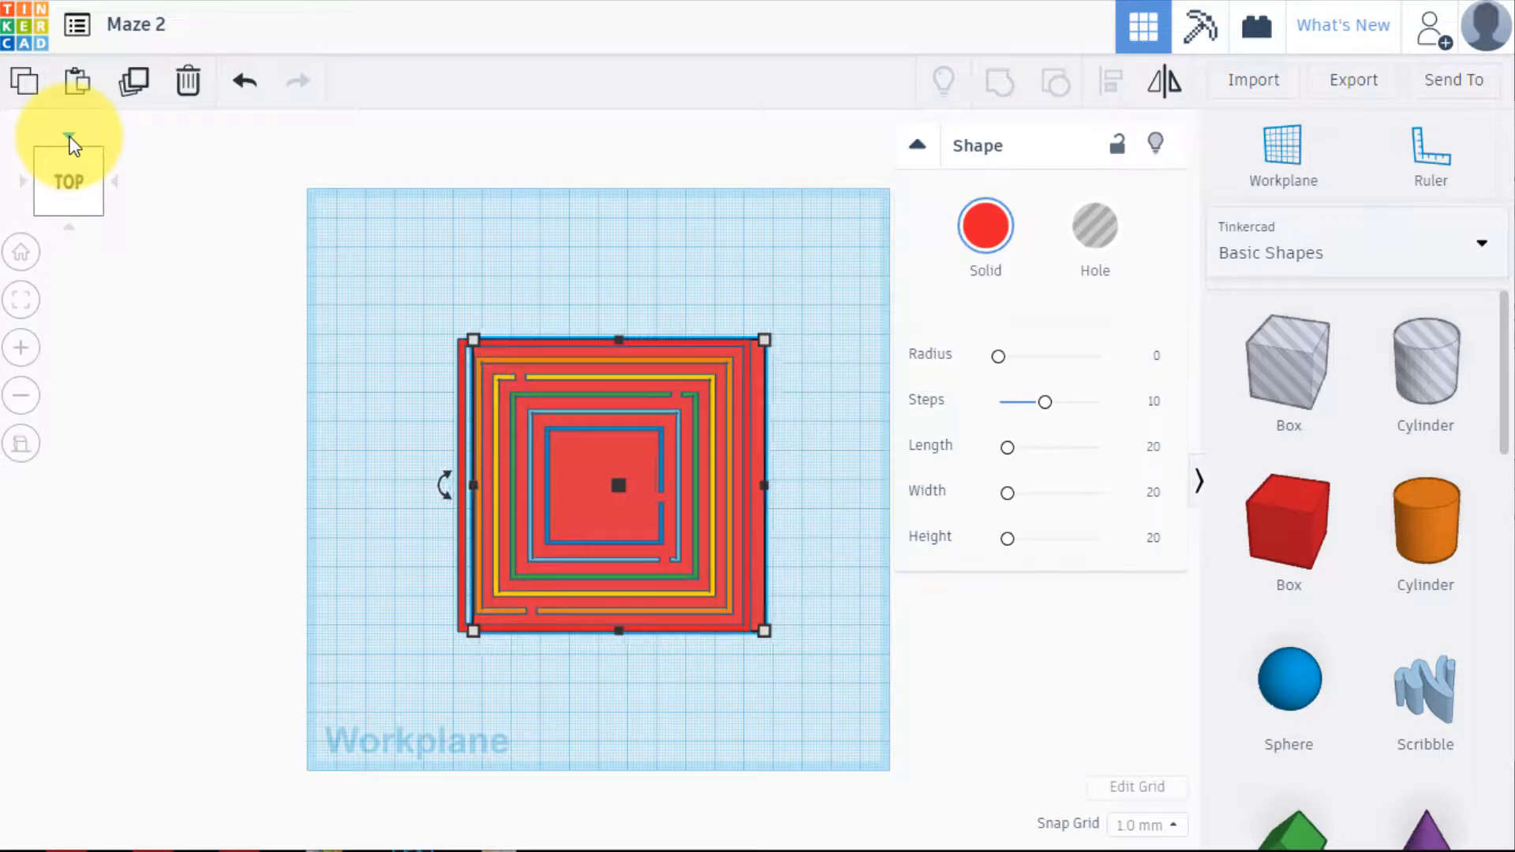
pyautogui.press('Left')
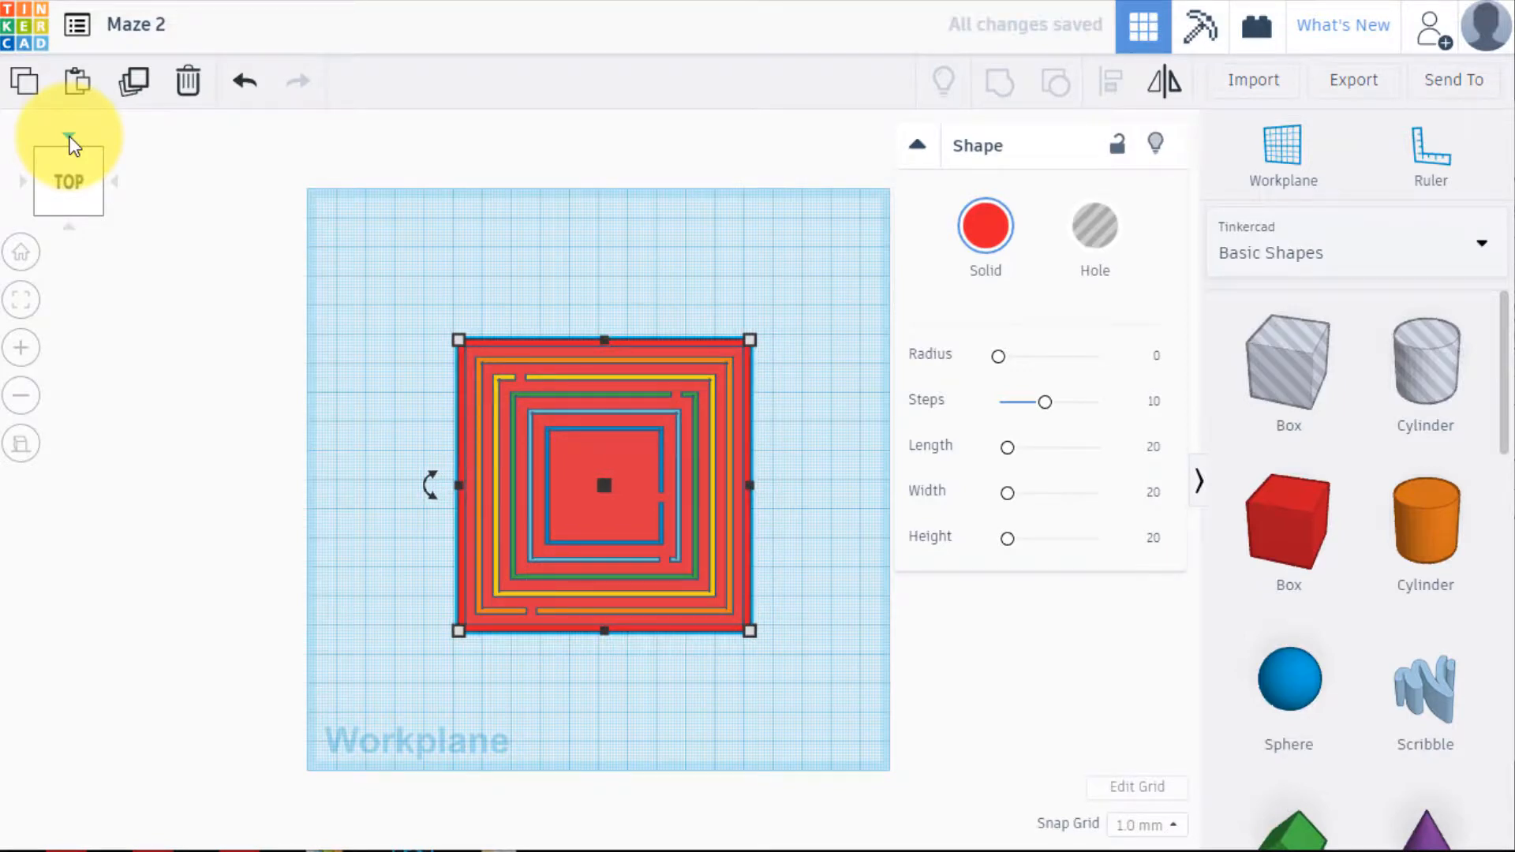
pyautogui.click(45, 210)
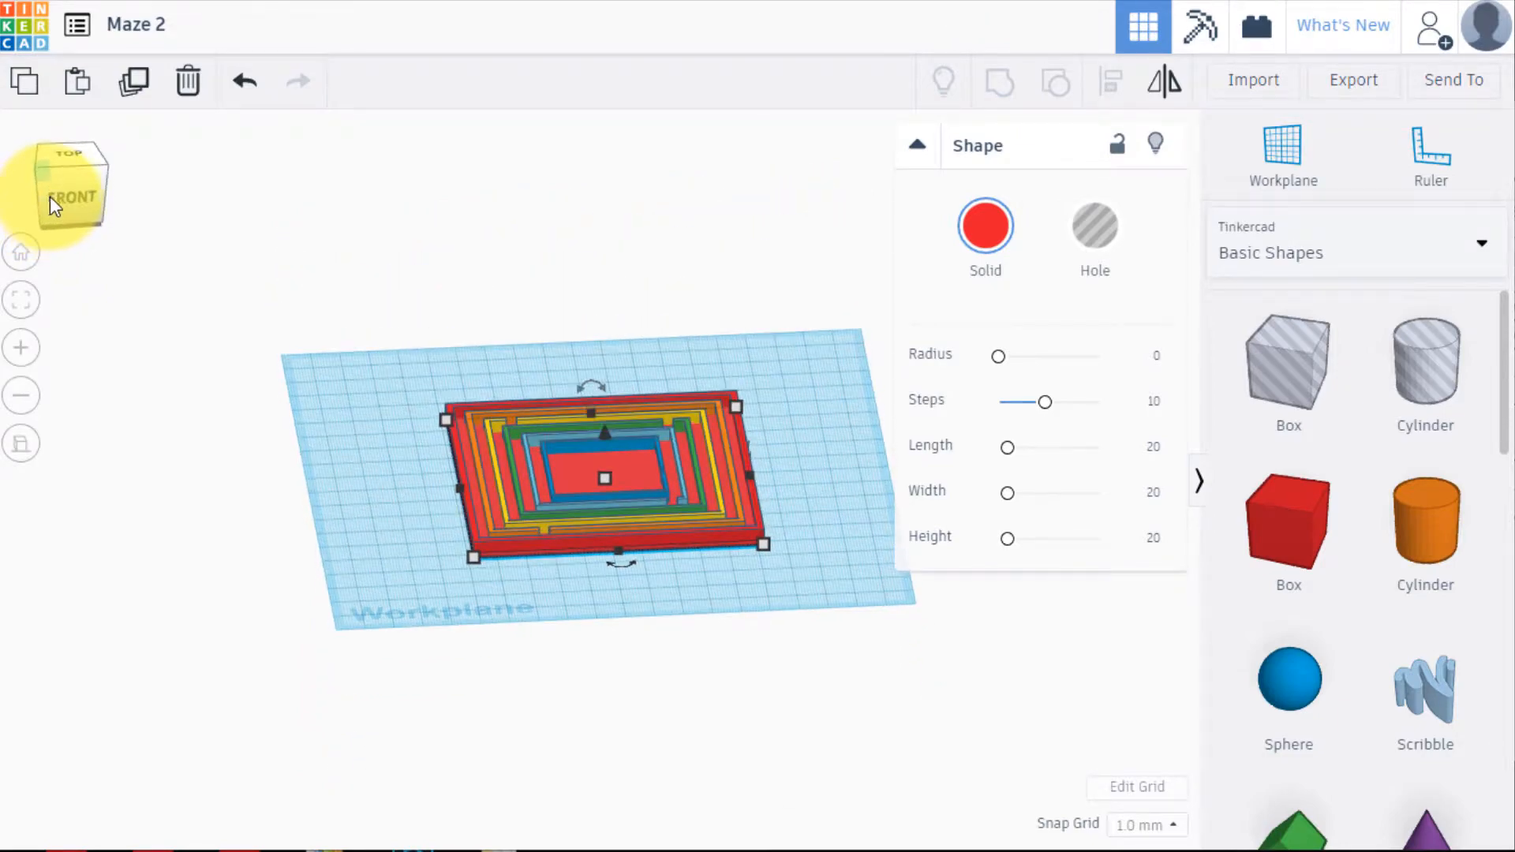
pyautogui.moveTo(50, 197); pyautogui.dragTo(42, 230)
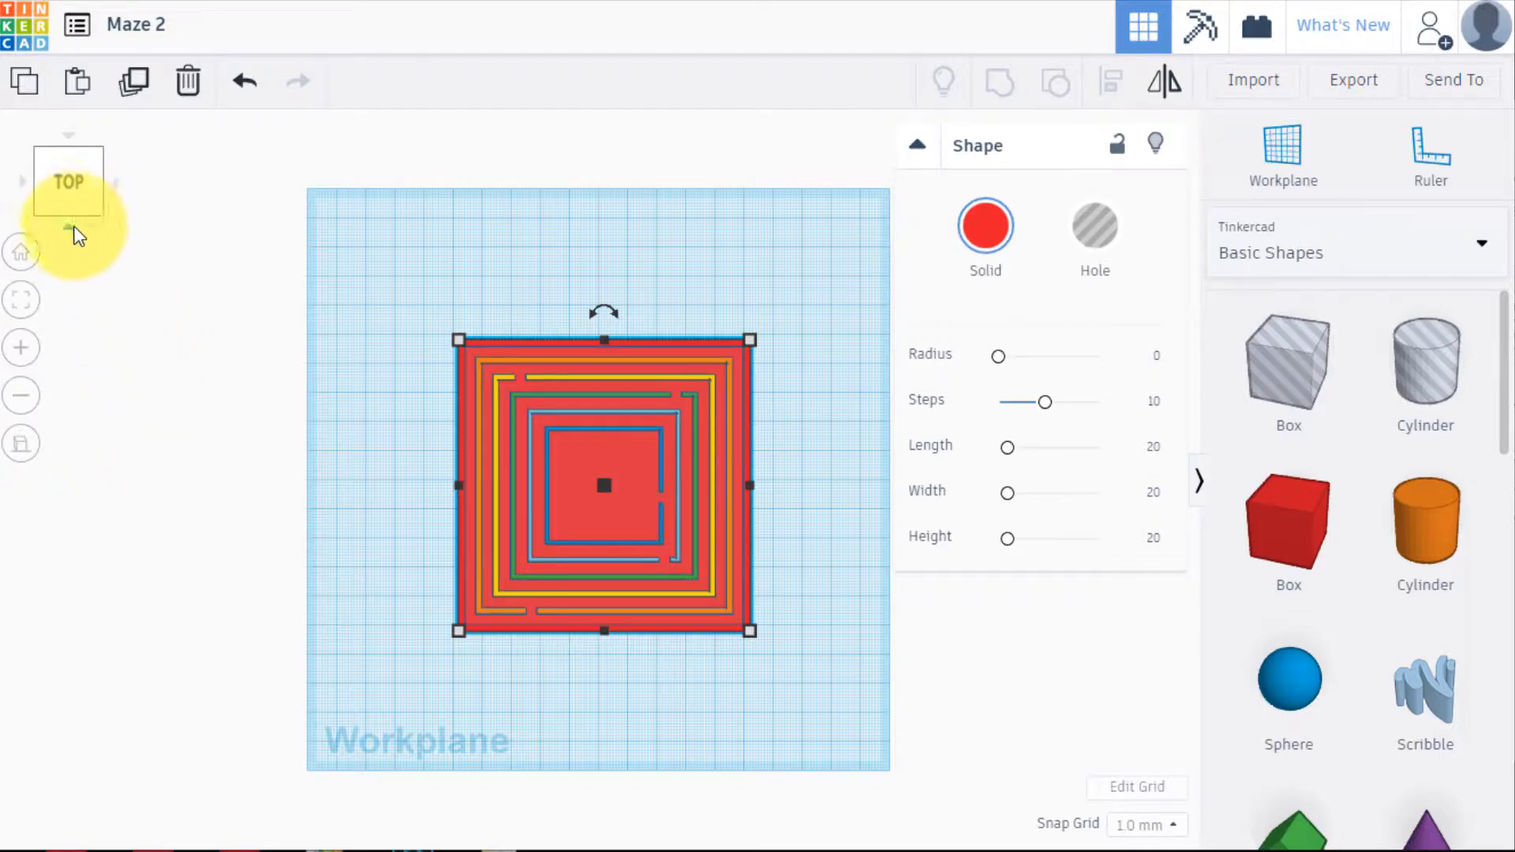
pyautogui.moveTo(70, 223); pyautogui.dragTo(73, 225)
pyautogui.click(73, 224)
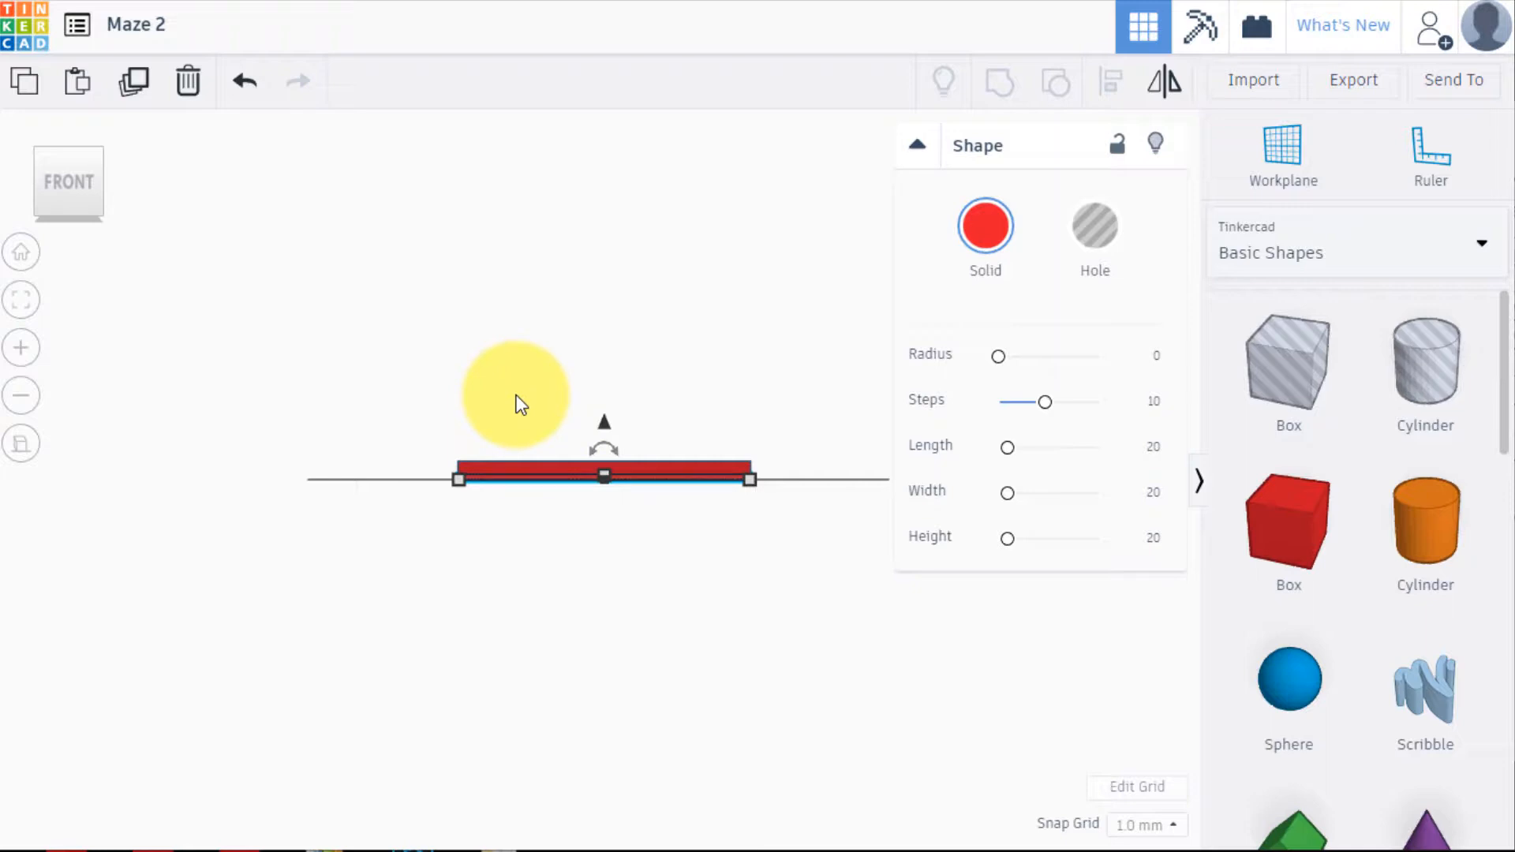
pyautogui.click(68, 139)
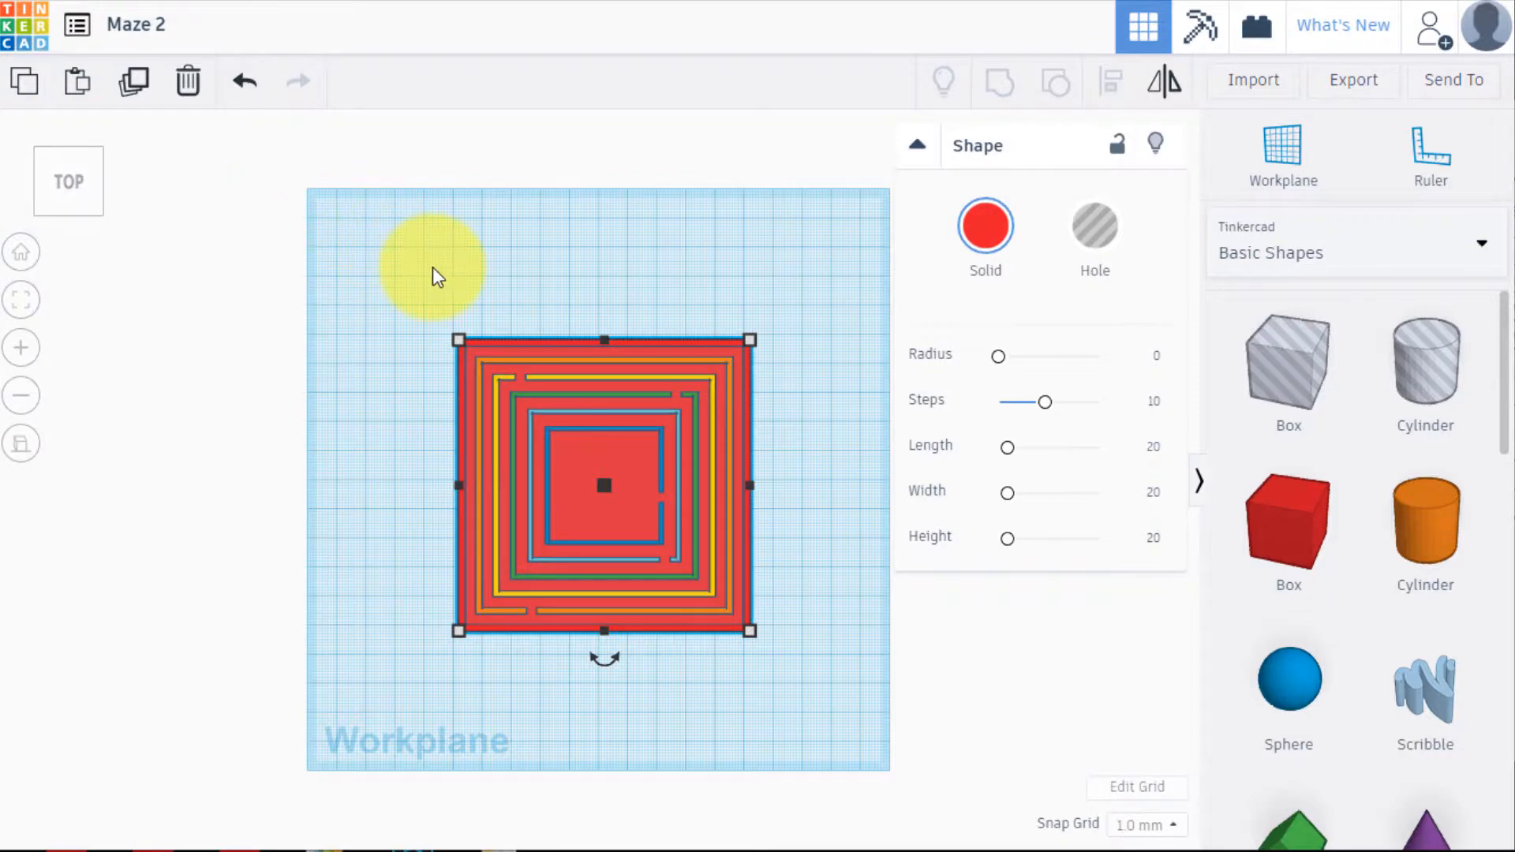
pyautogui.click(432, 267)
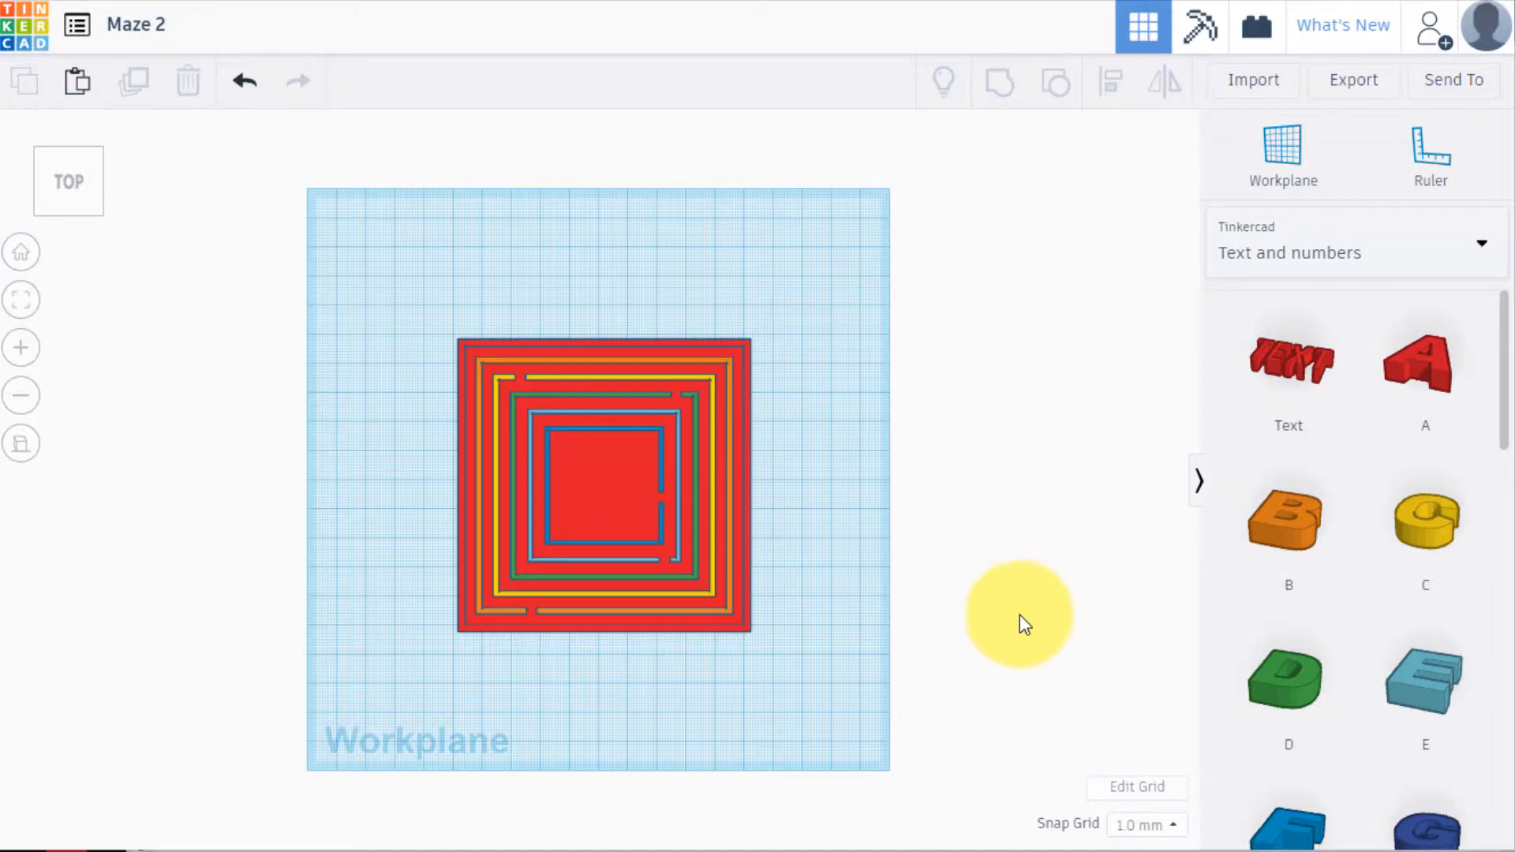
# Switch to Word and set the font of the factory symbol to Calibri Light
pyautogui.click(755, 851)
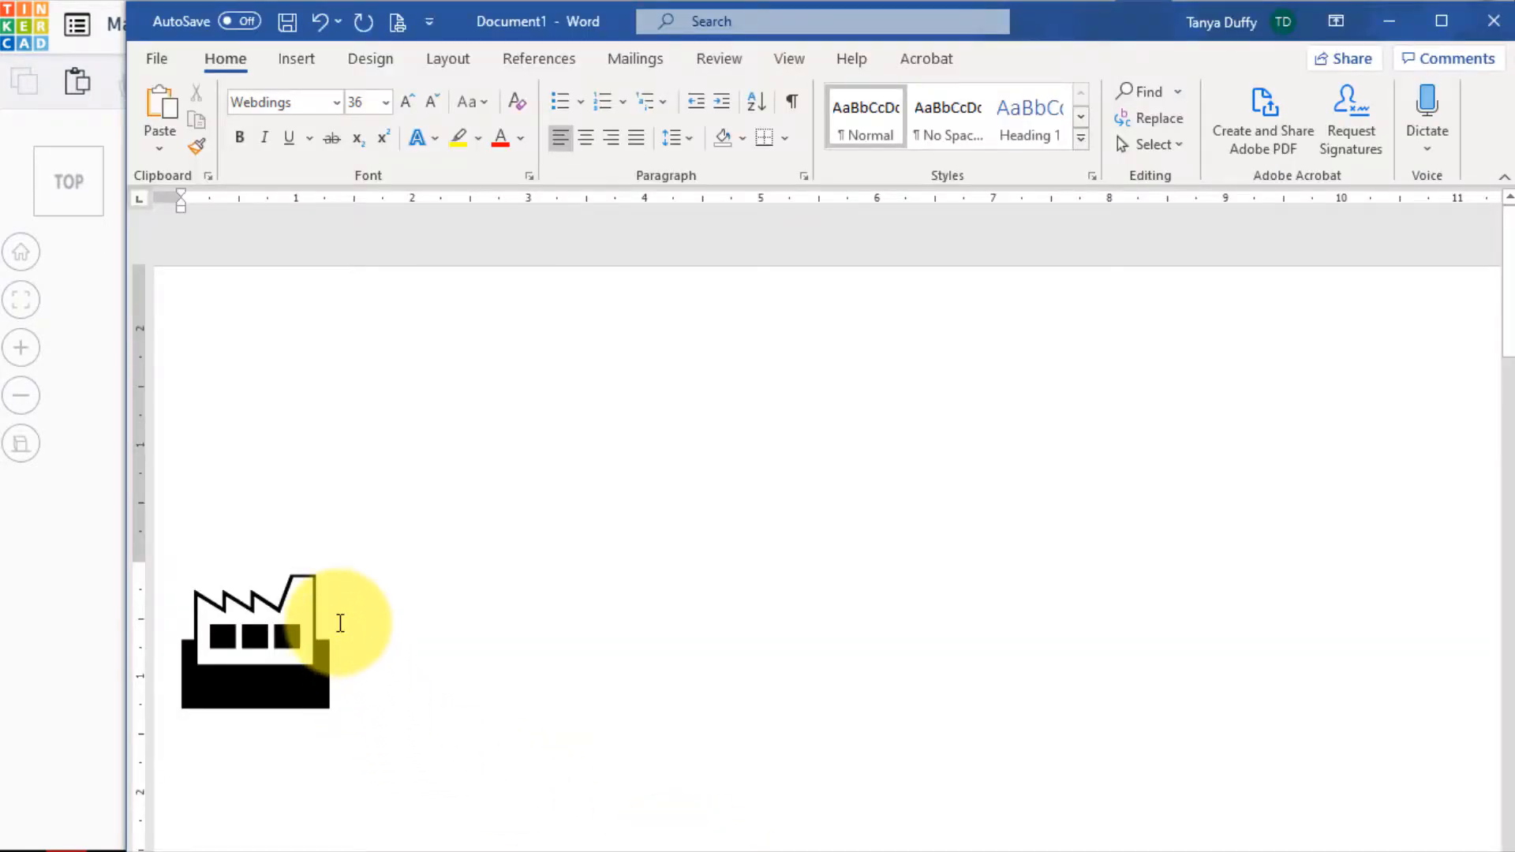
pyautogui.moveTo(338, 619); pyautogui.dragTo(203, 626)
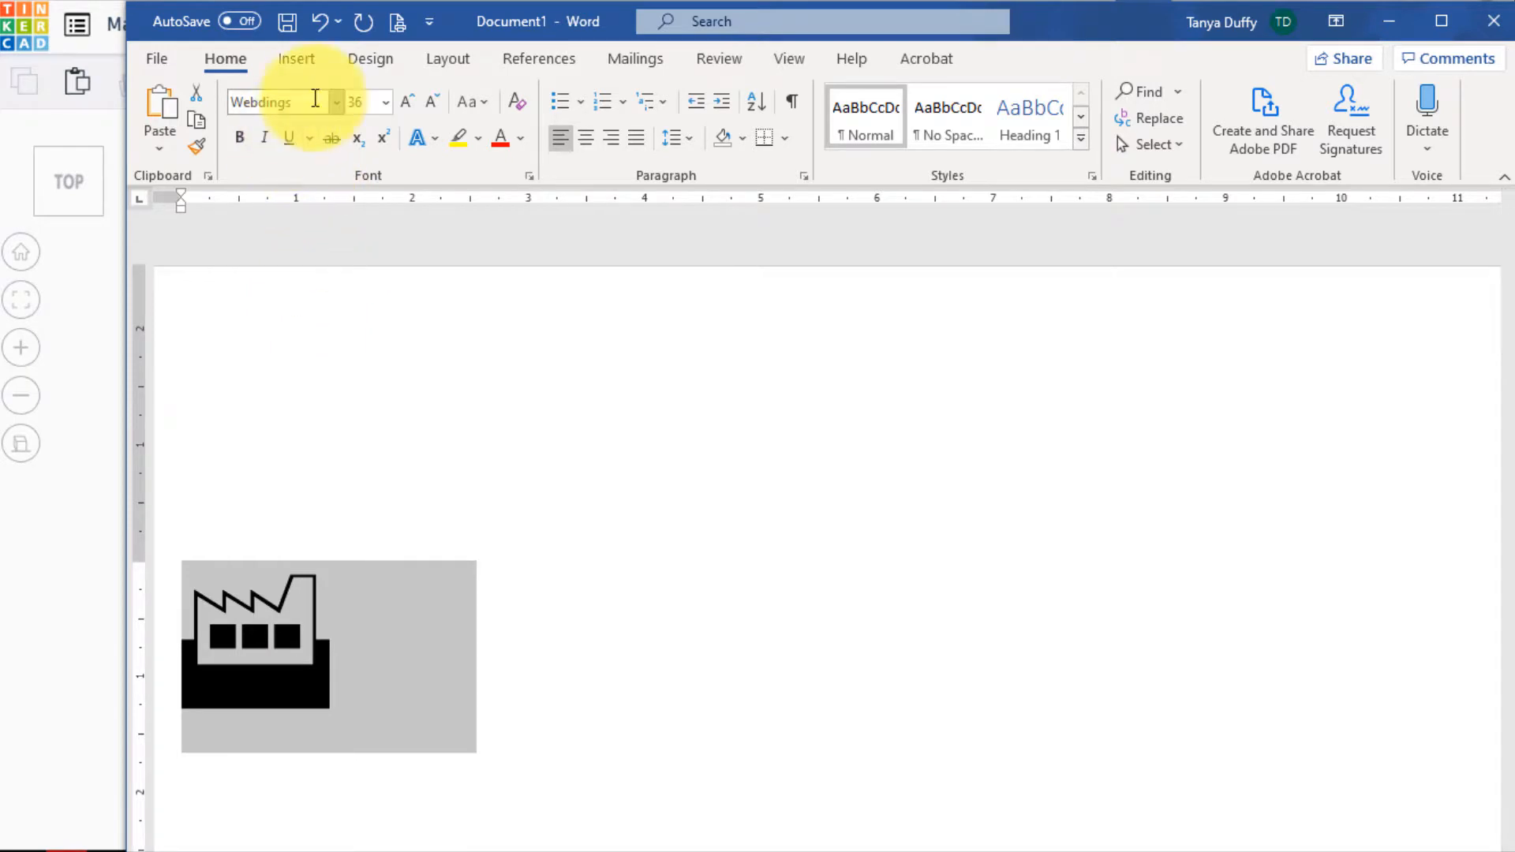
pyautogui.click(337, 102)
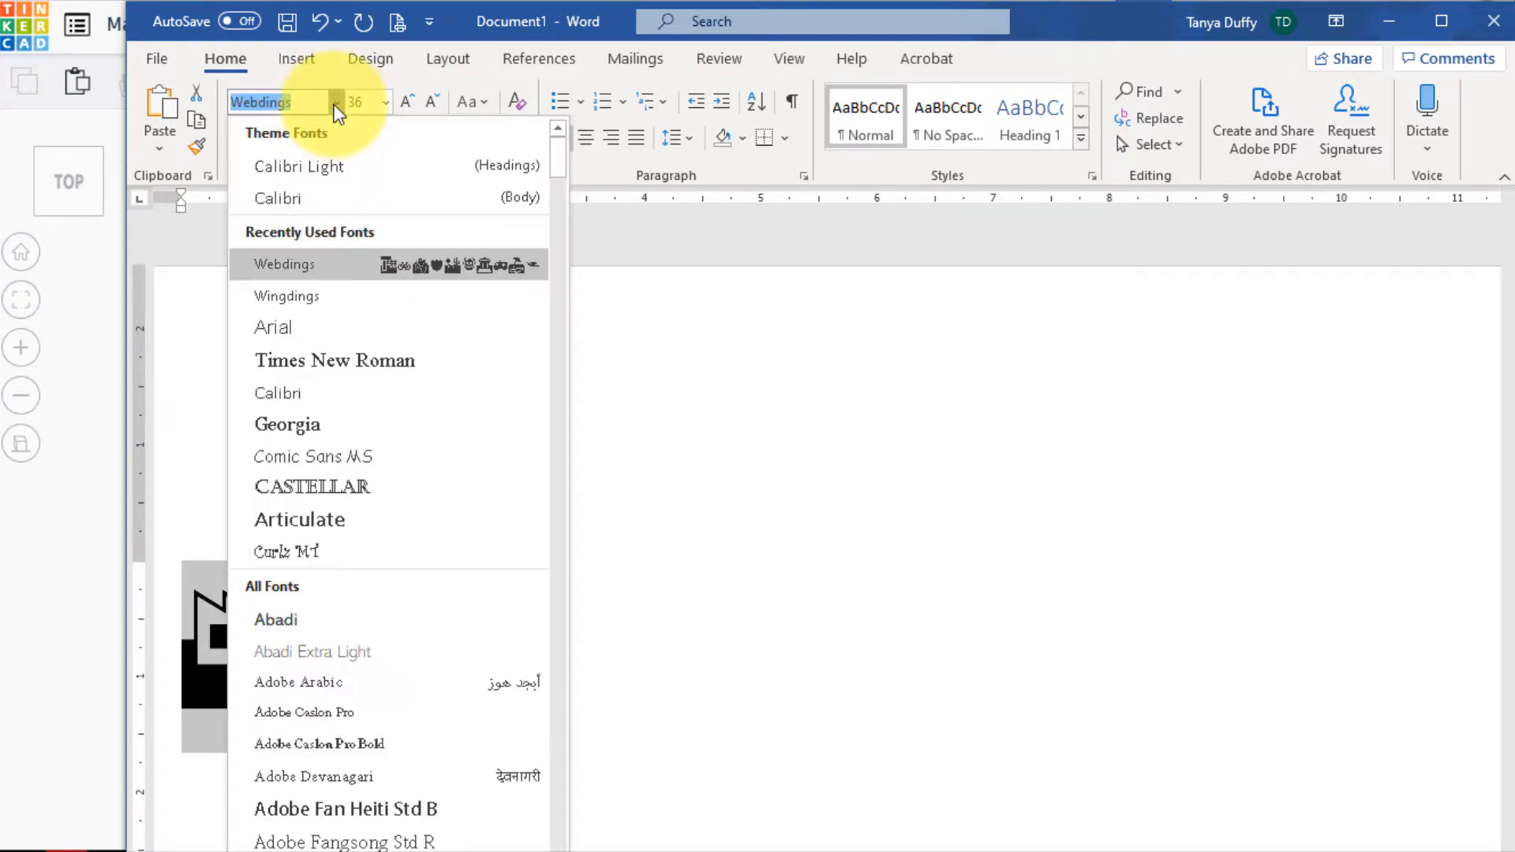
pyautogui.click(371, 169)
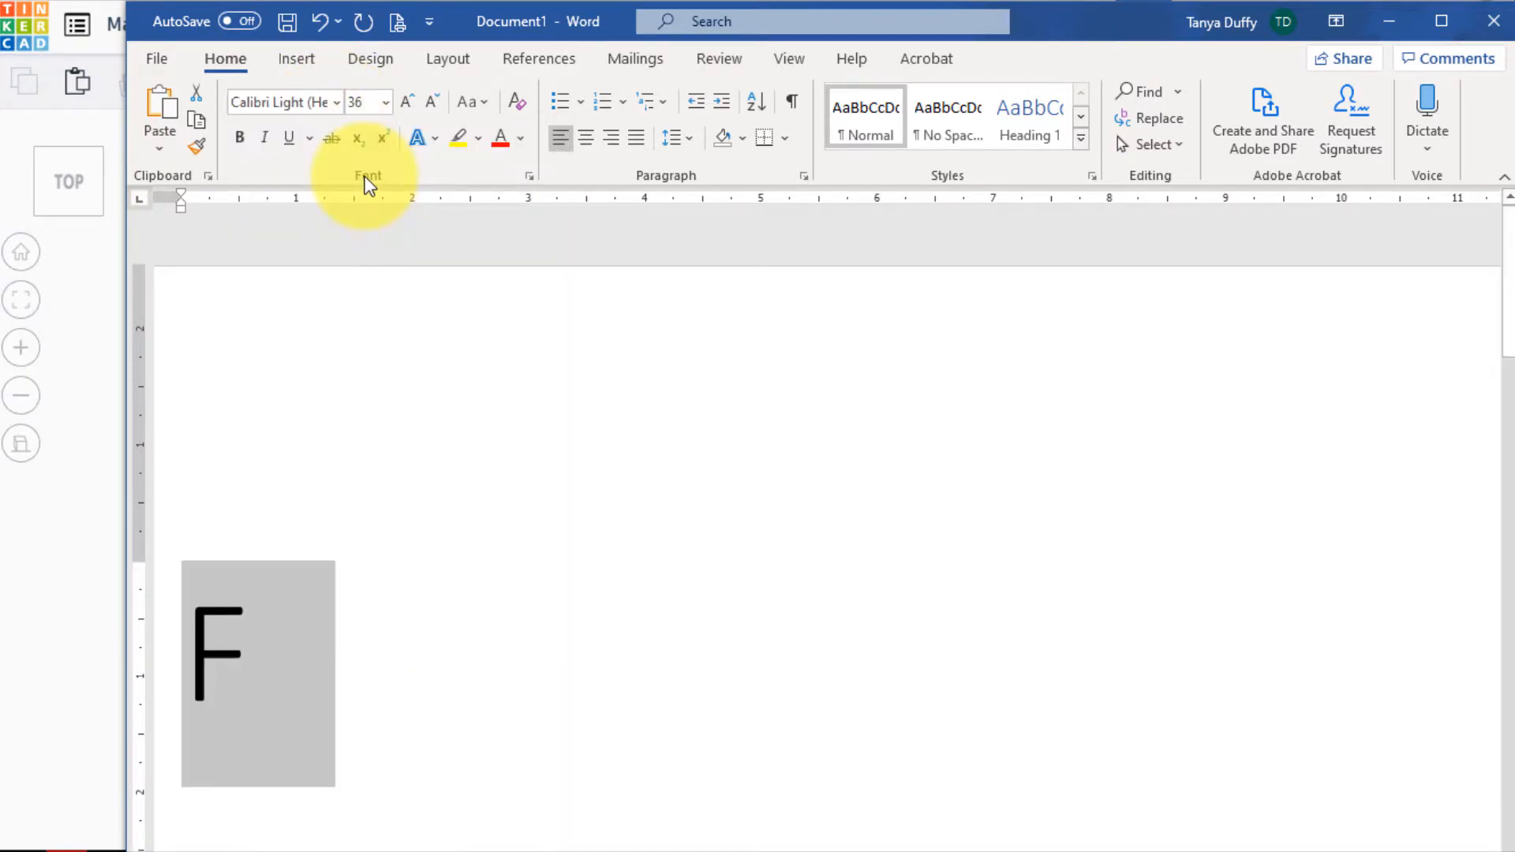
# Set the font of the selected letter F to Webdings
pyautogui.click(337, 109)
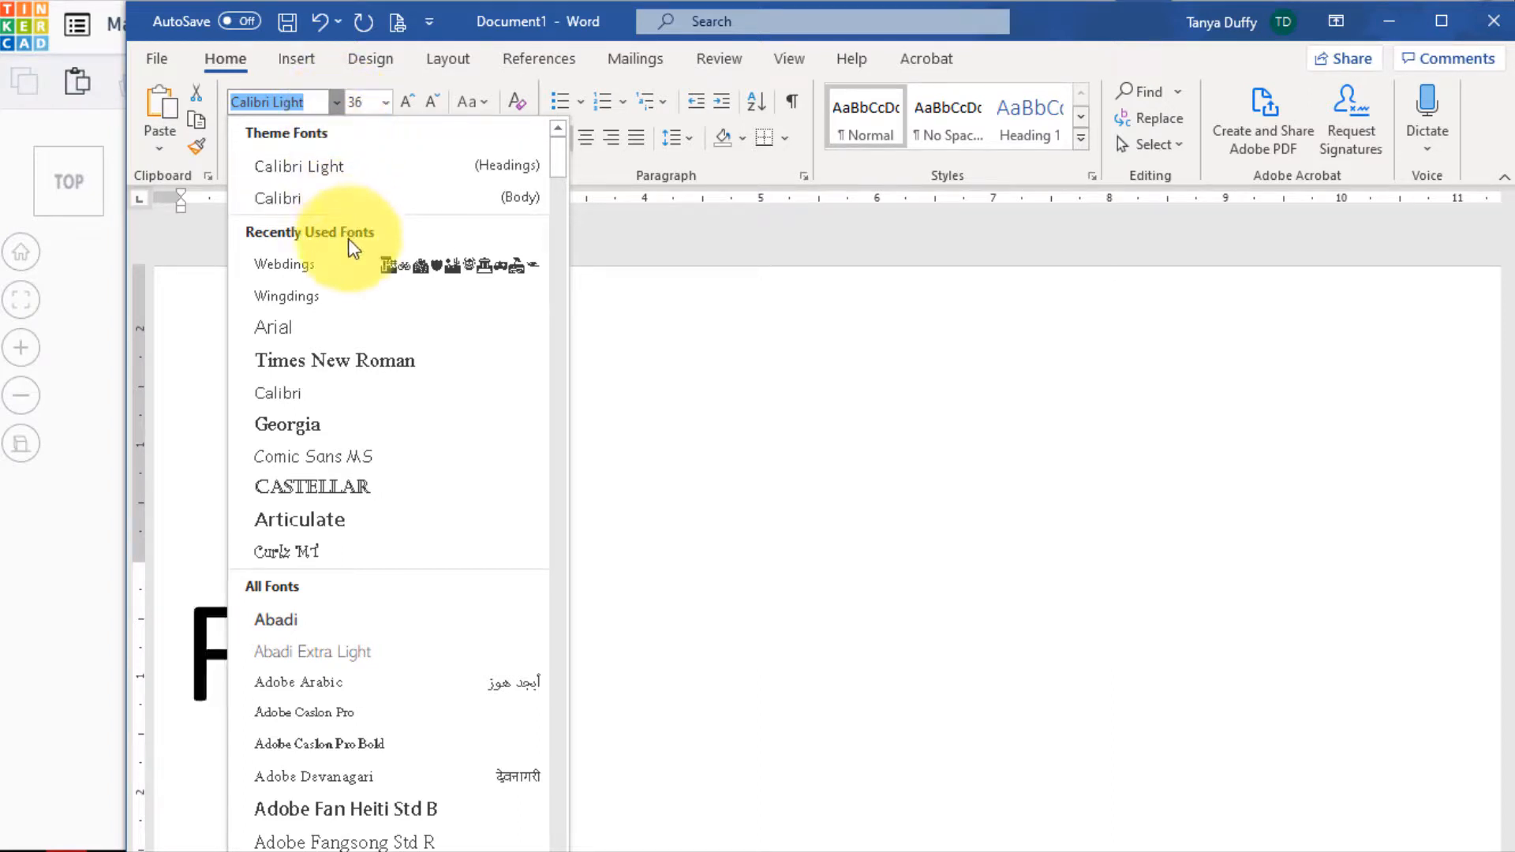
pyautogui.click(352, 269)
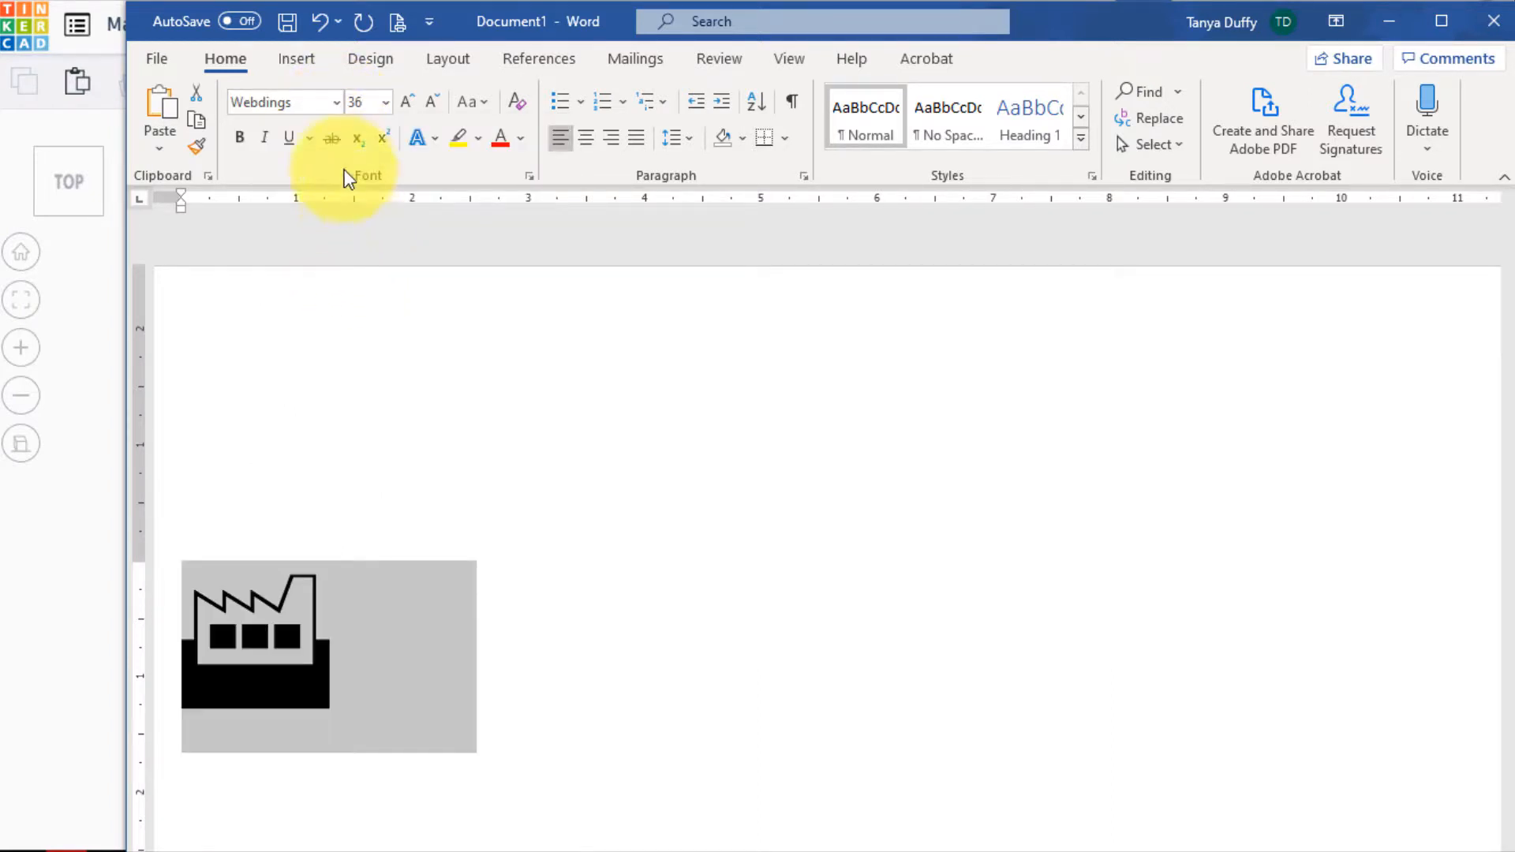
pyautogui.click(337, 103)
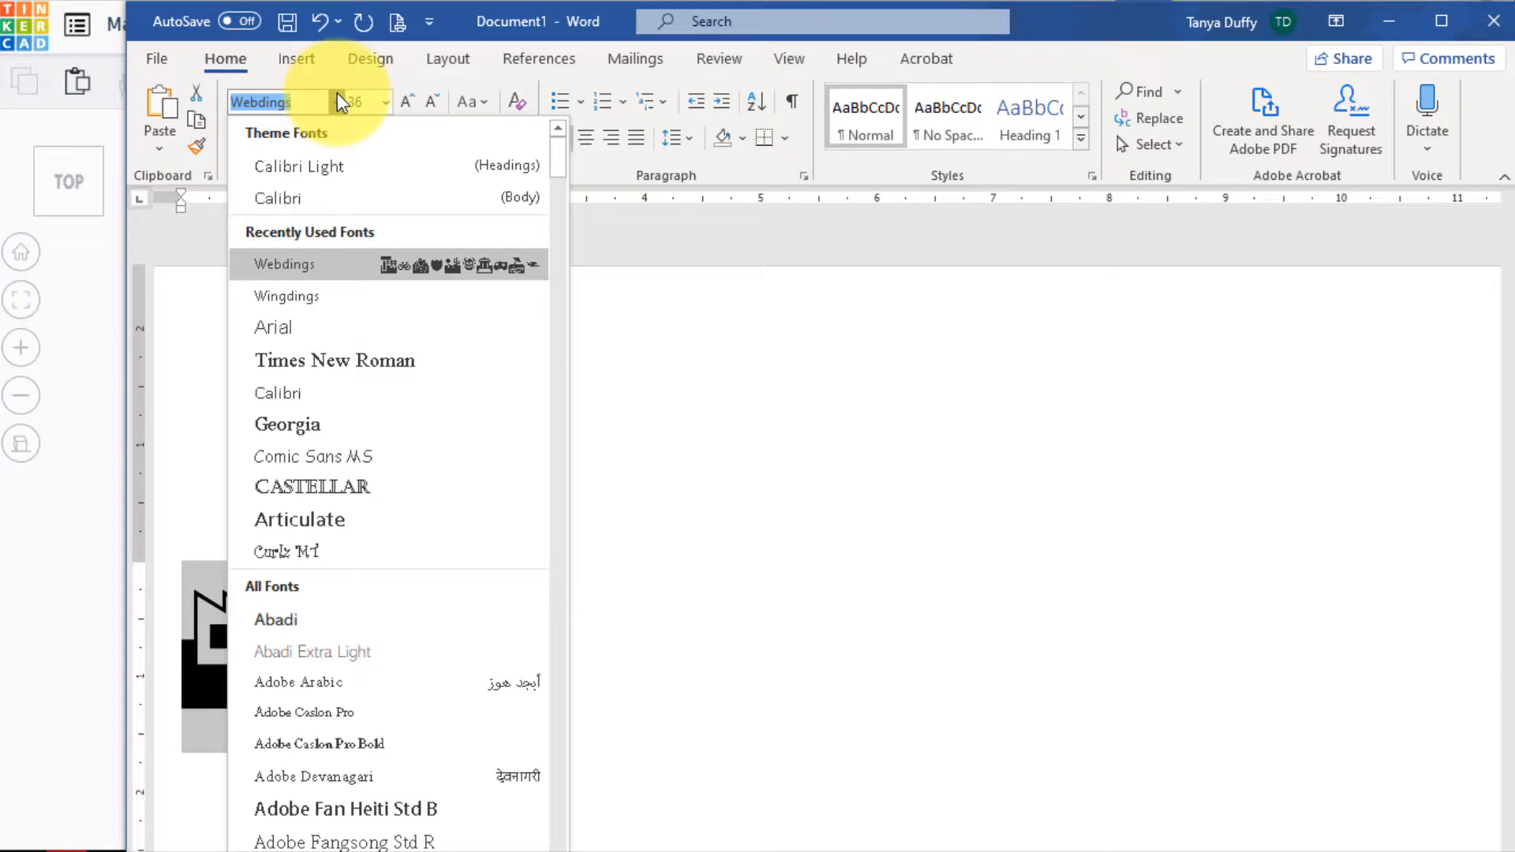
pyautogui.click(340, 103)
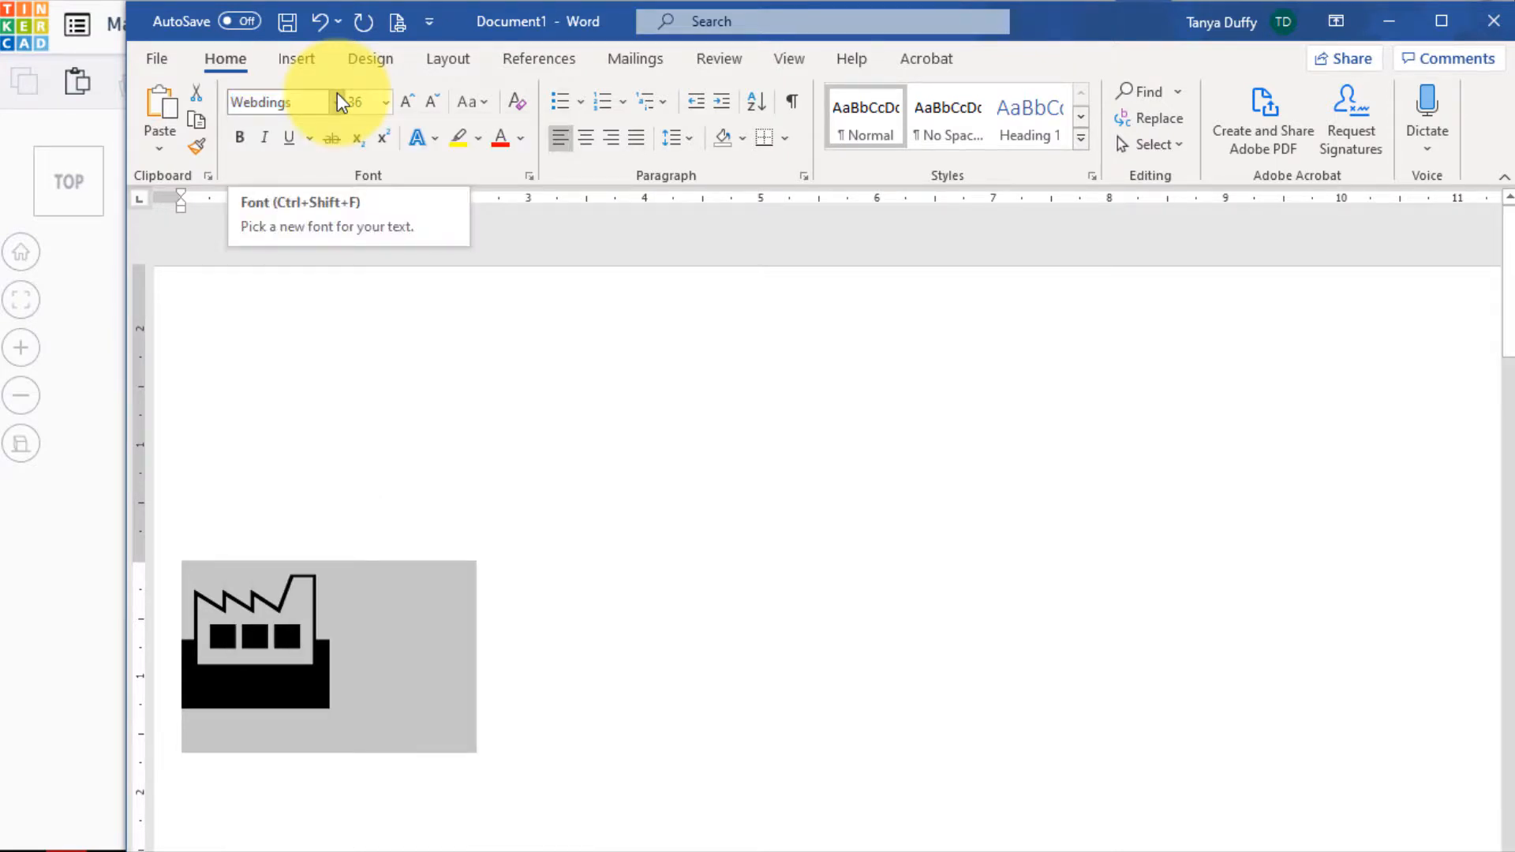
# Open Snipping Tool and capture a rectangular snip around the factory symbol in the Word document
pyautogui.click(257, 843)
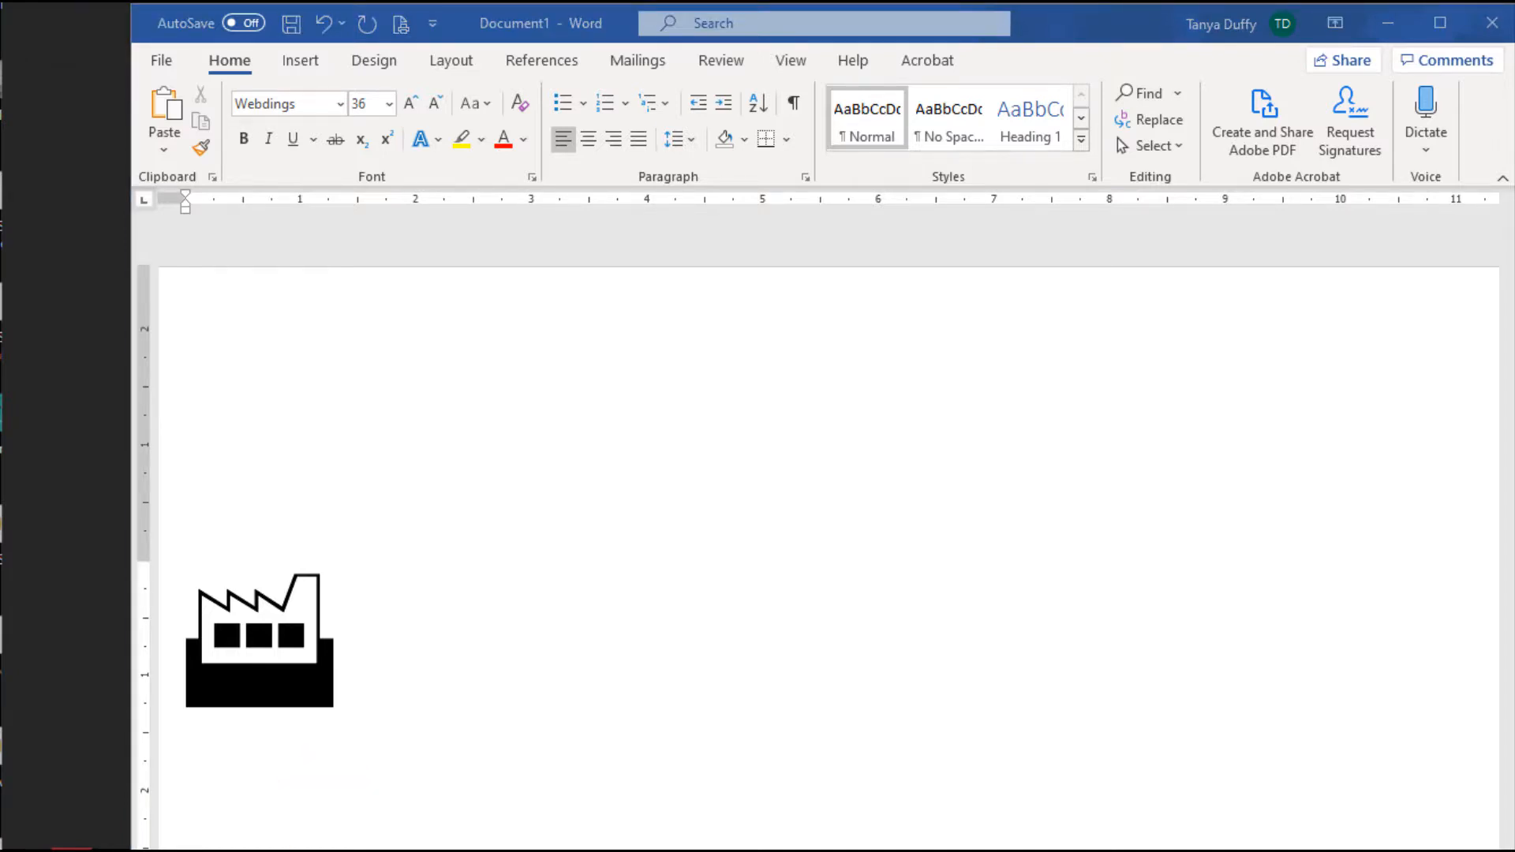
pyautogui.moveTo(0, 36); pyautogui.dragTo(887, 319)
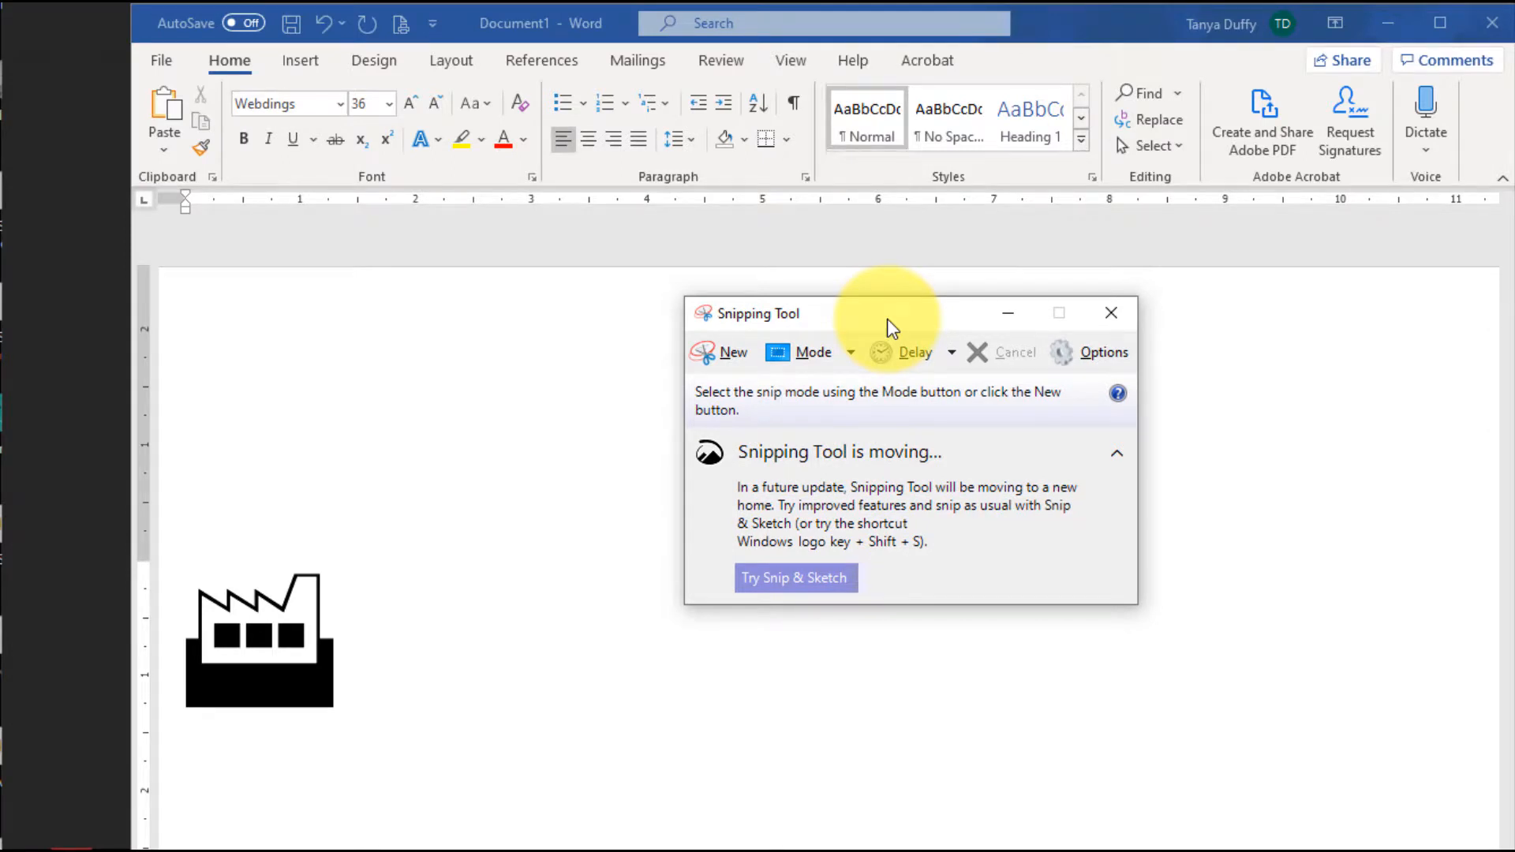
pyautogui.click(718, 354)
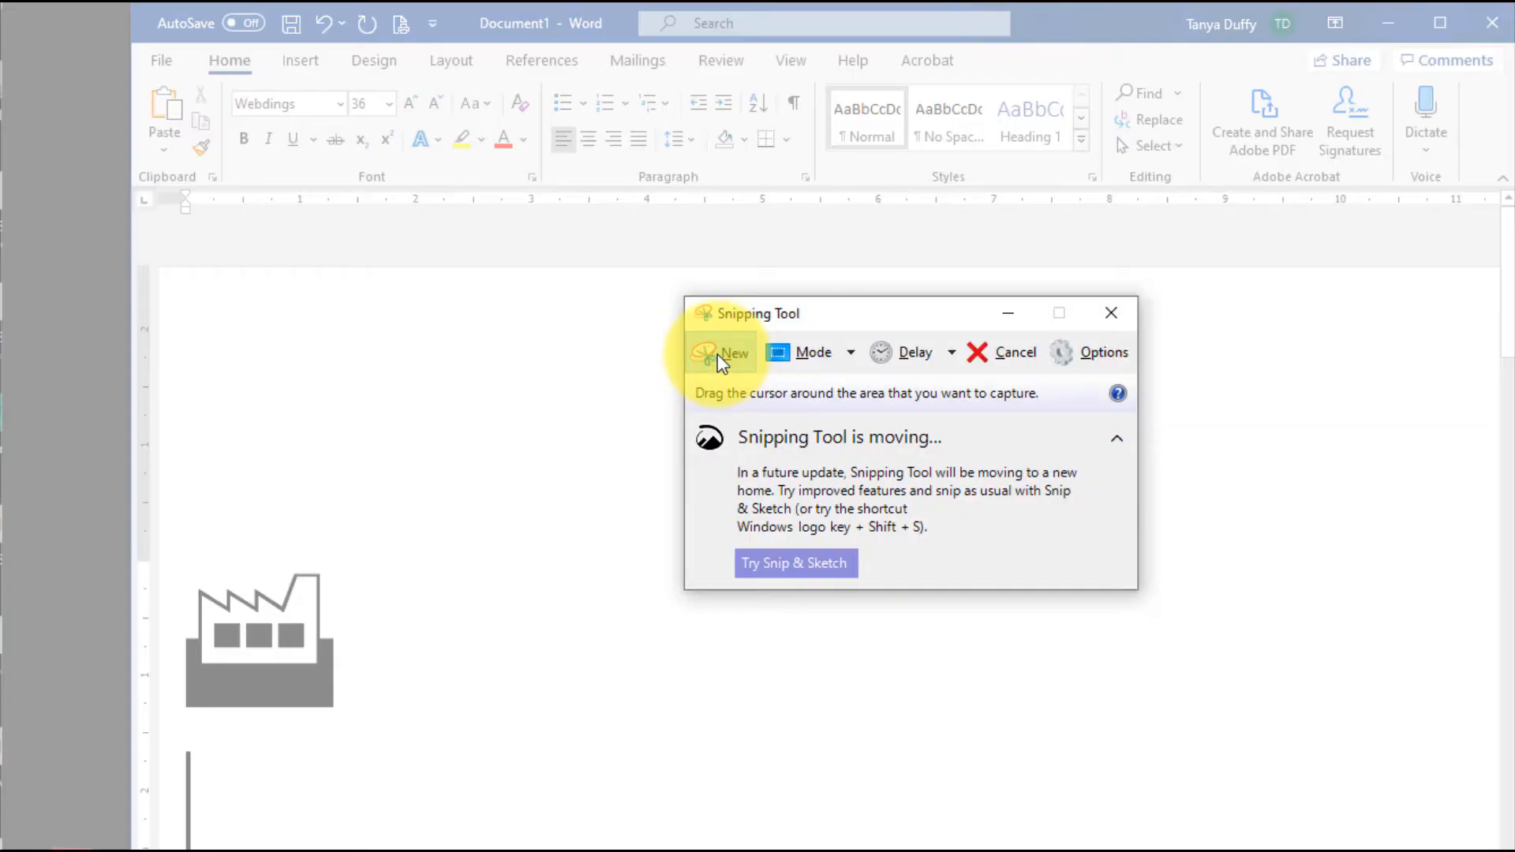
pyautogui.moveTo(168, 552); pyautogui.dragTo(359, 738)
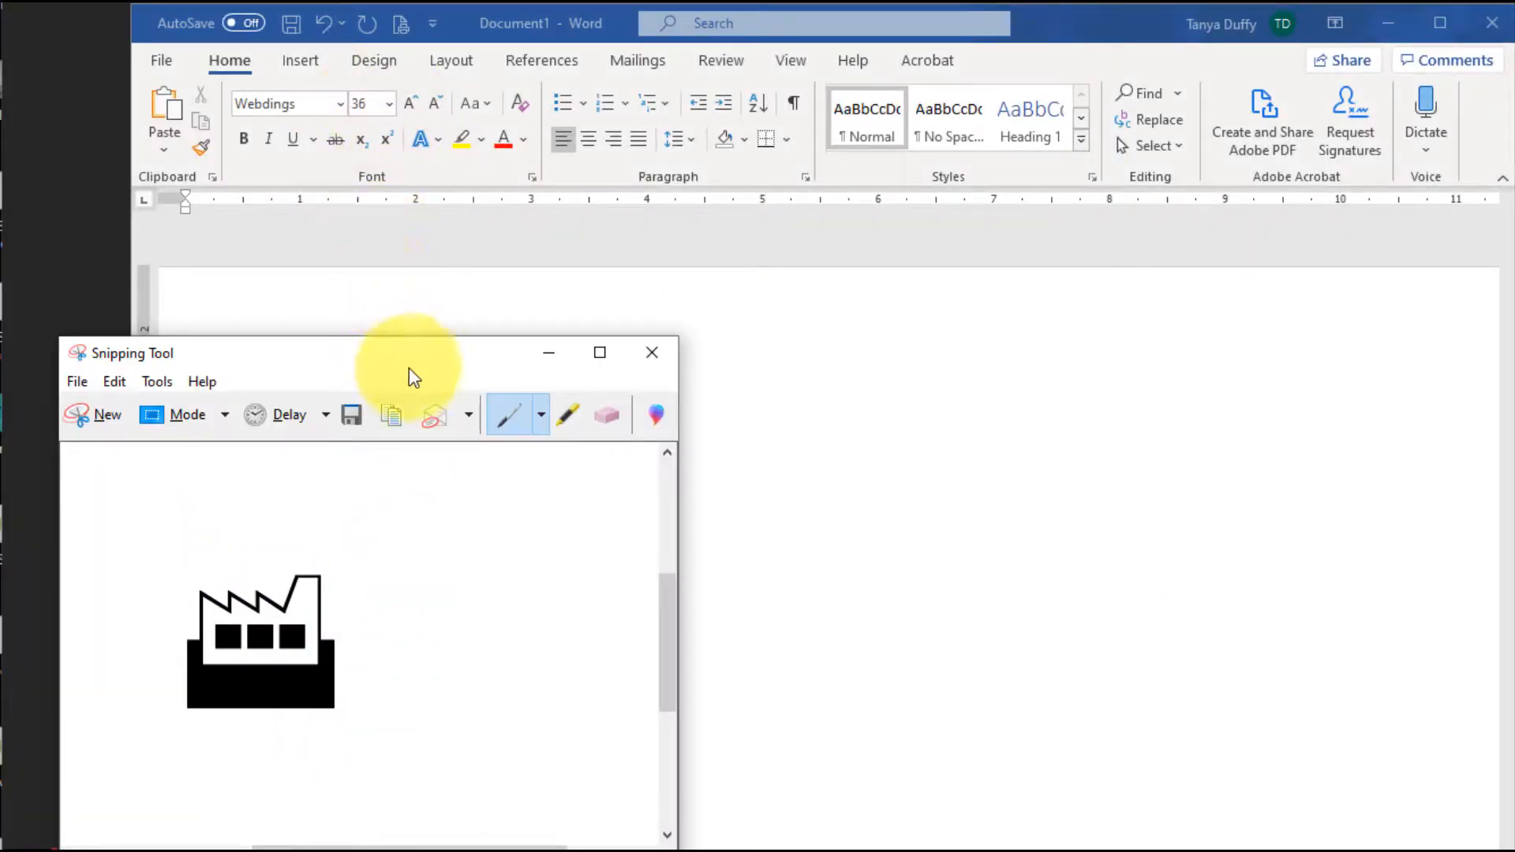
# Save the factory snip to the Desktop as a PNG file named bldg
pyautogui.click(363, 420)
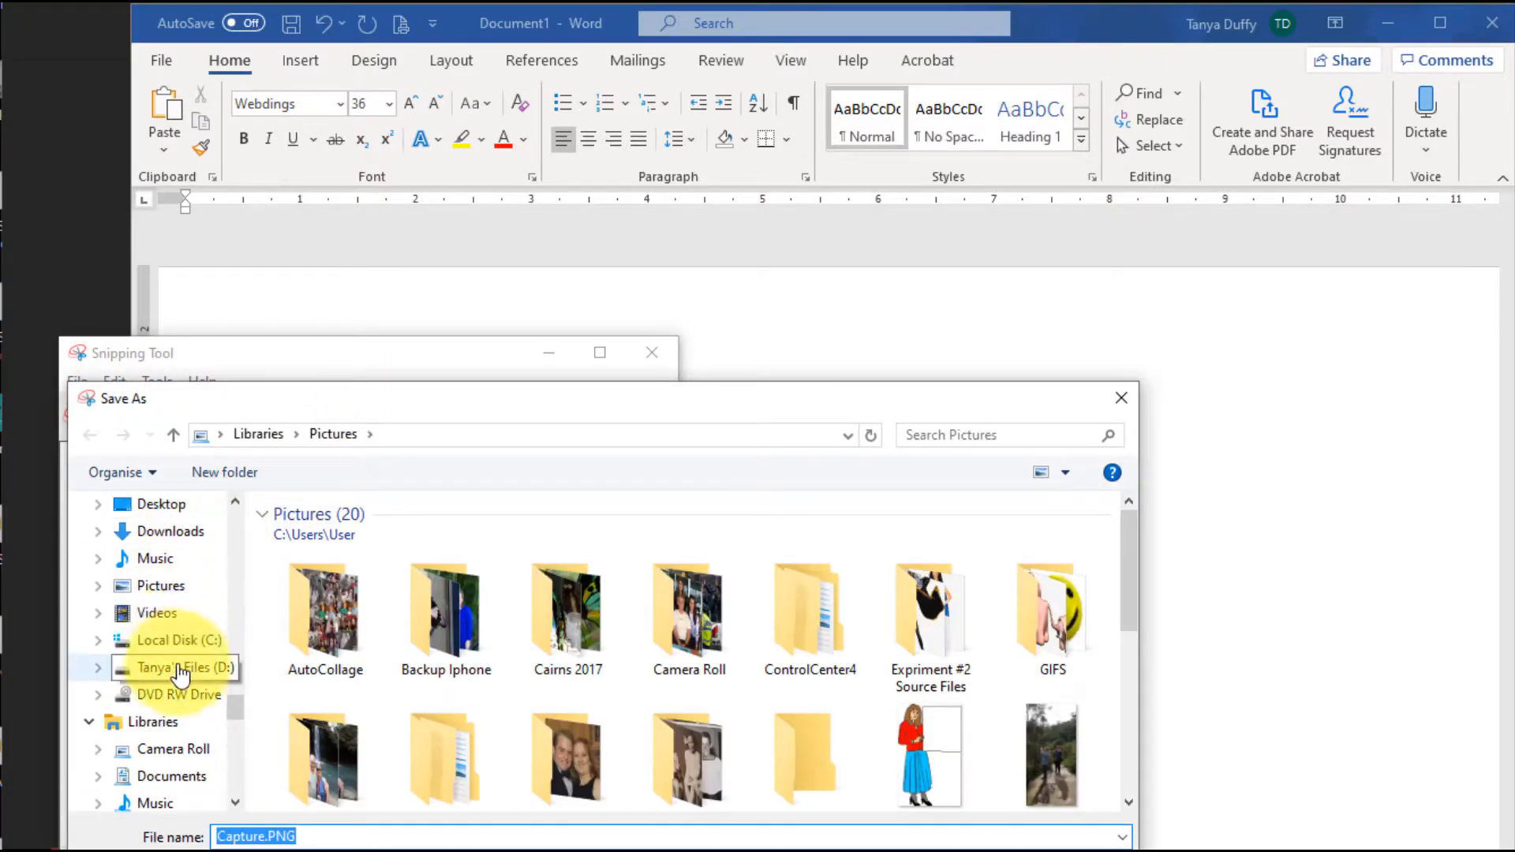
pyautogui.scroll(-5, 182, 679)
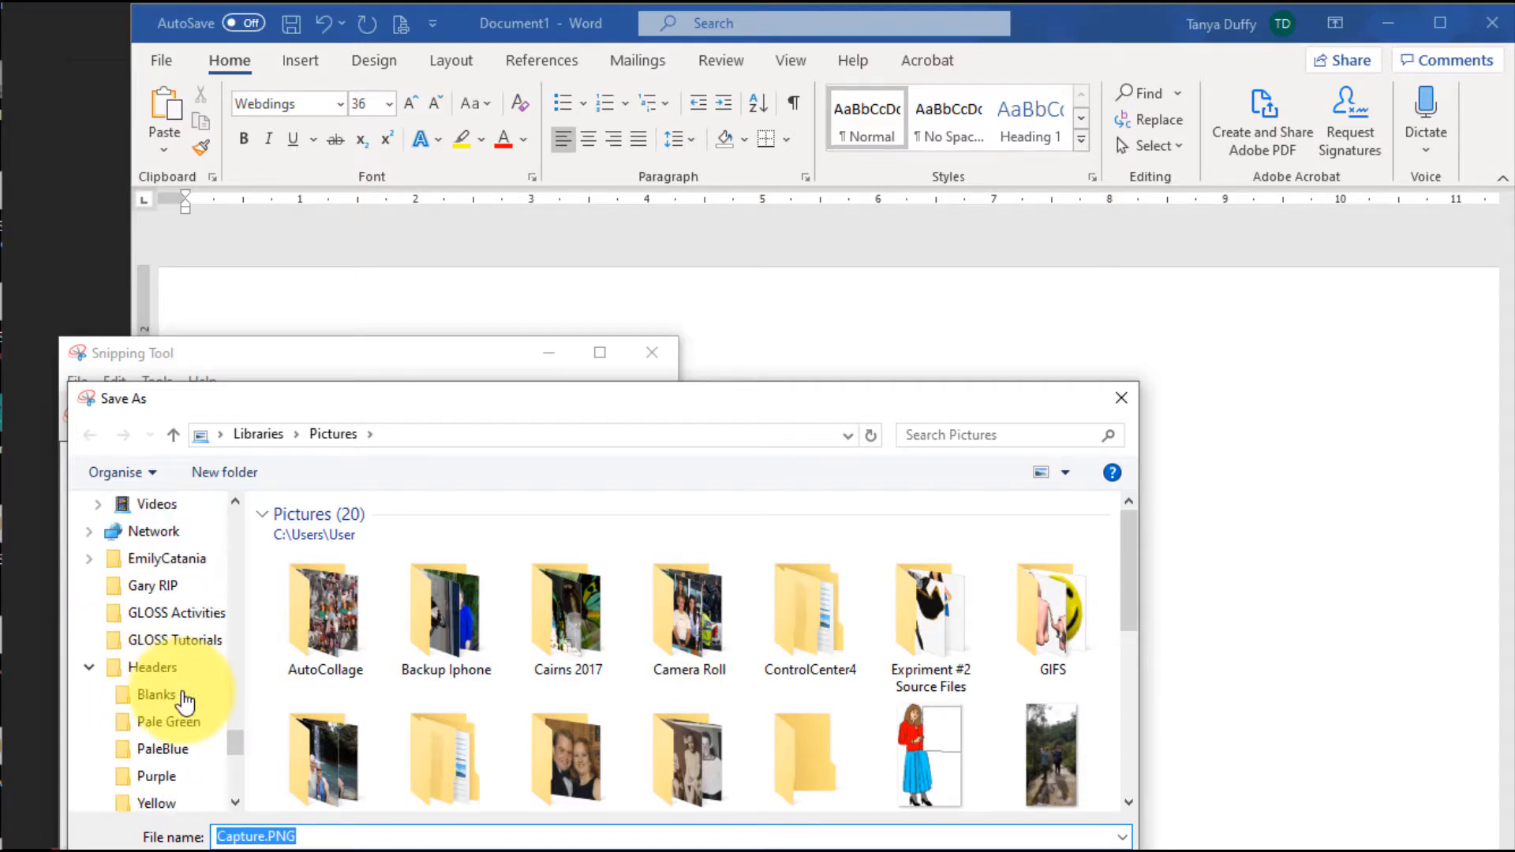
pyautogui.scroll(1, 182, 694)
pyautogui.click(88, 641)
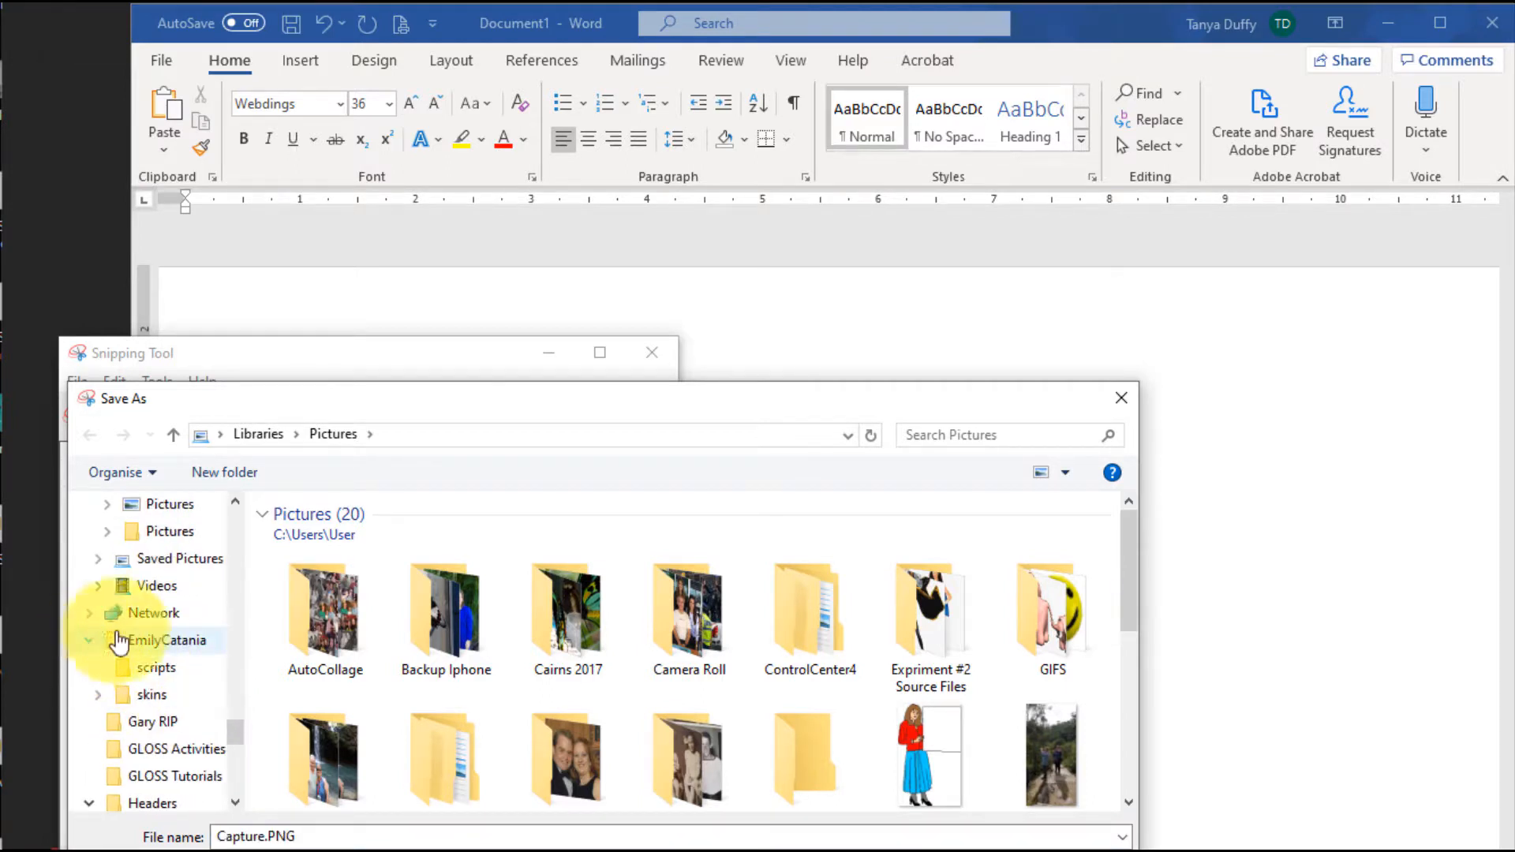
pyautogui.scroll(4, 158, 630)
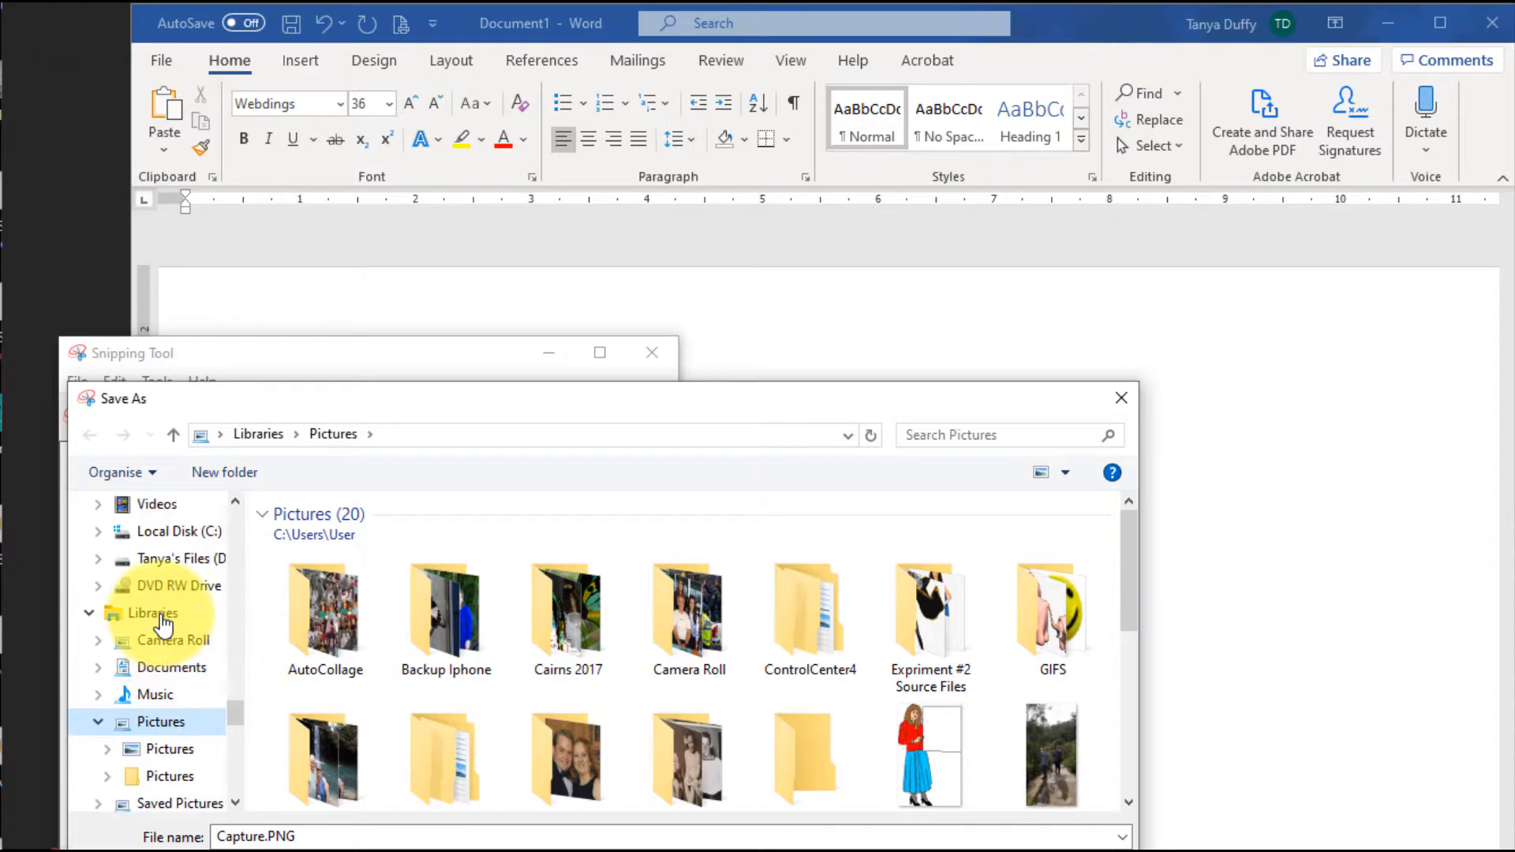
pyautogui.scroll(2, 164, 625)
pyautogui.click(167, 561)
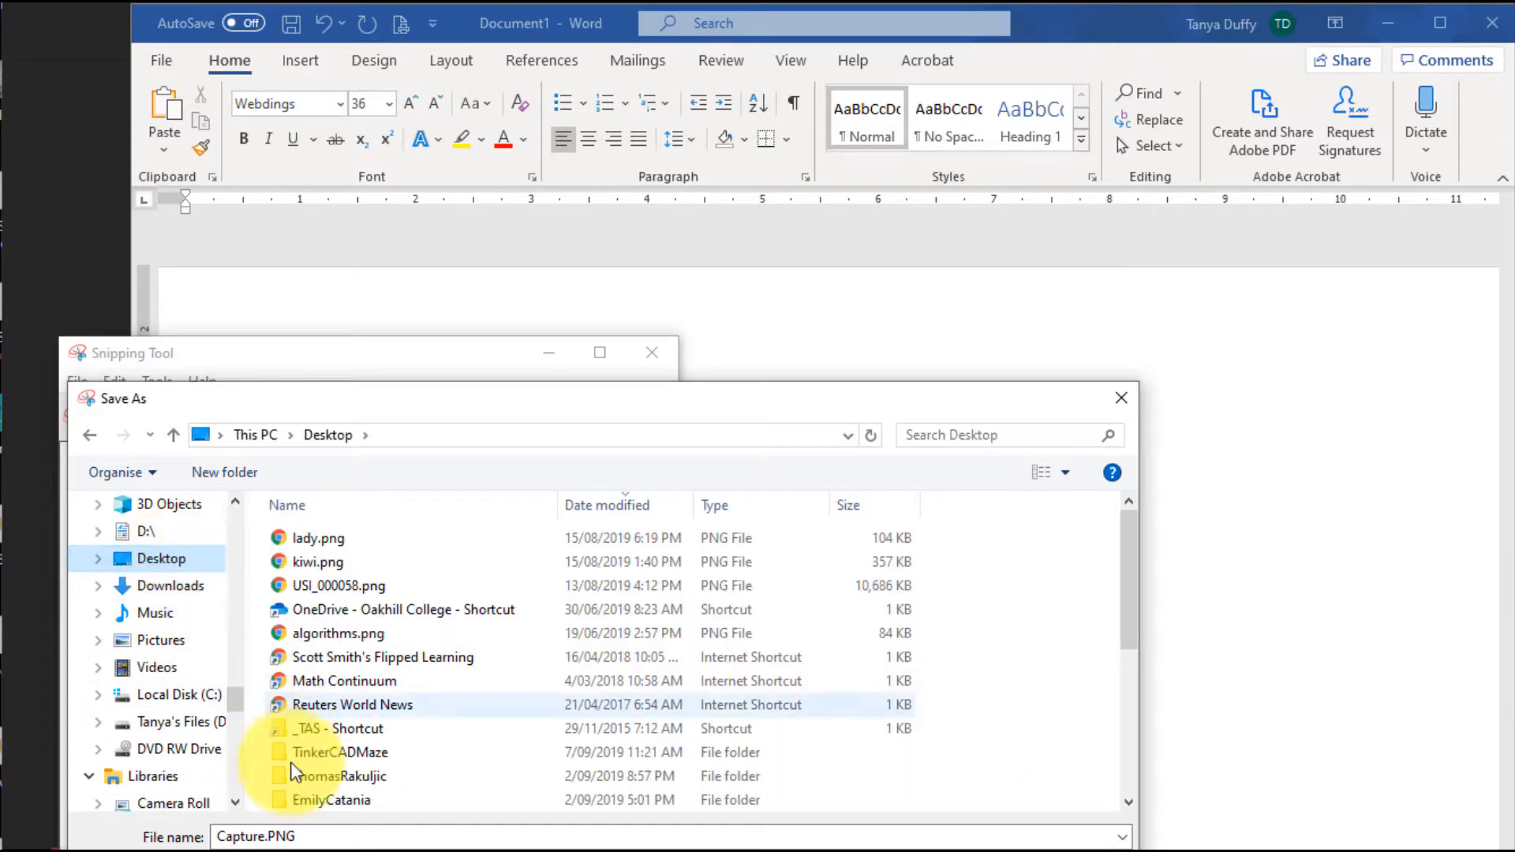
pyautogui.click(324, 835)
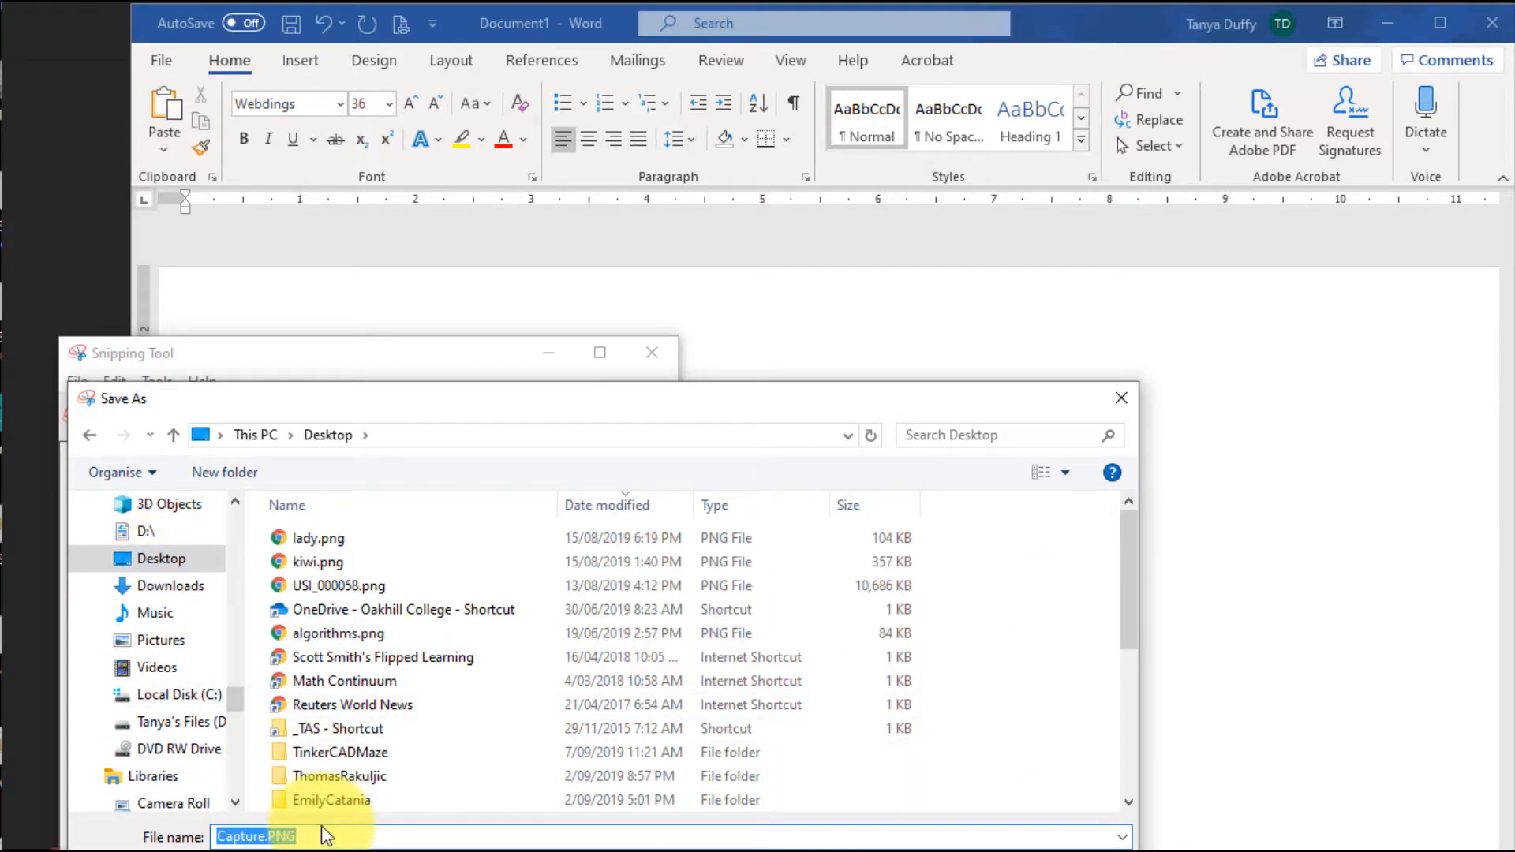
pyautogui.write('bldg')
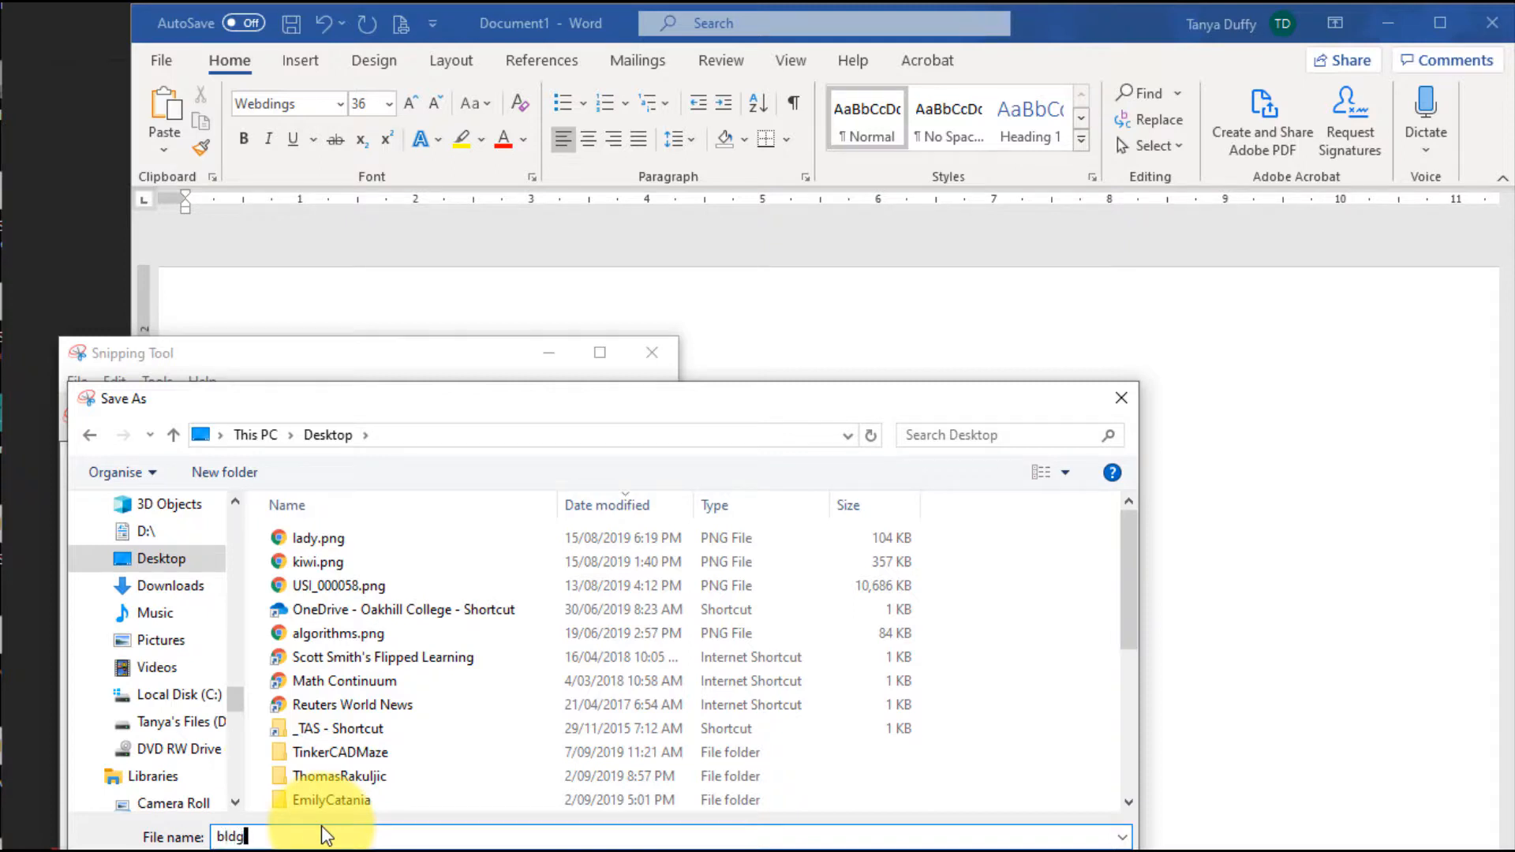
pyautogui.press('Return')
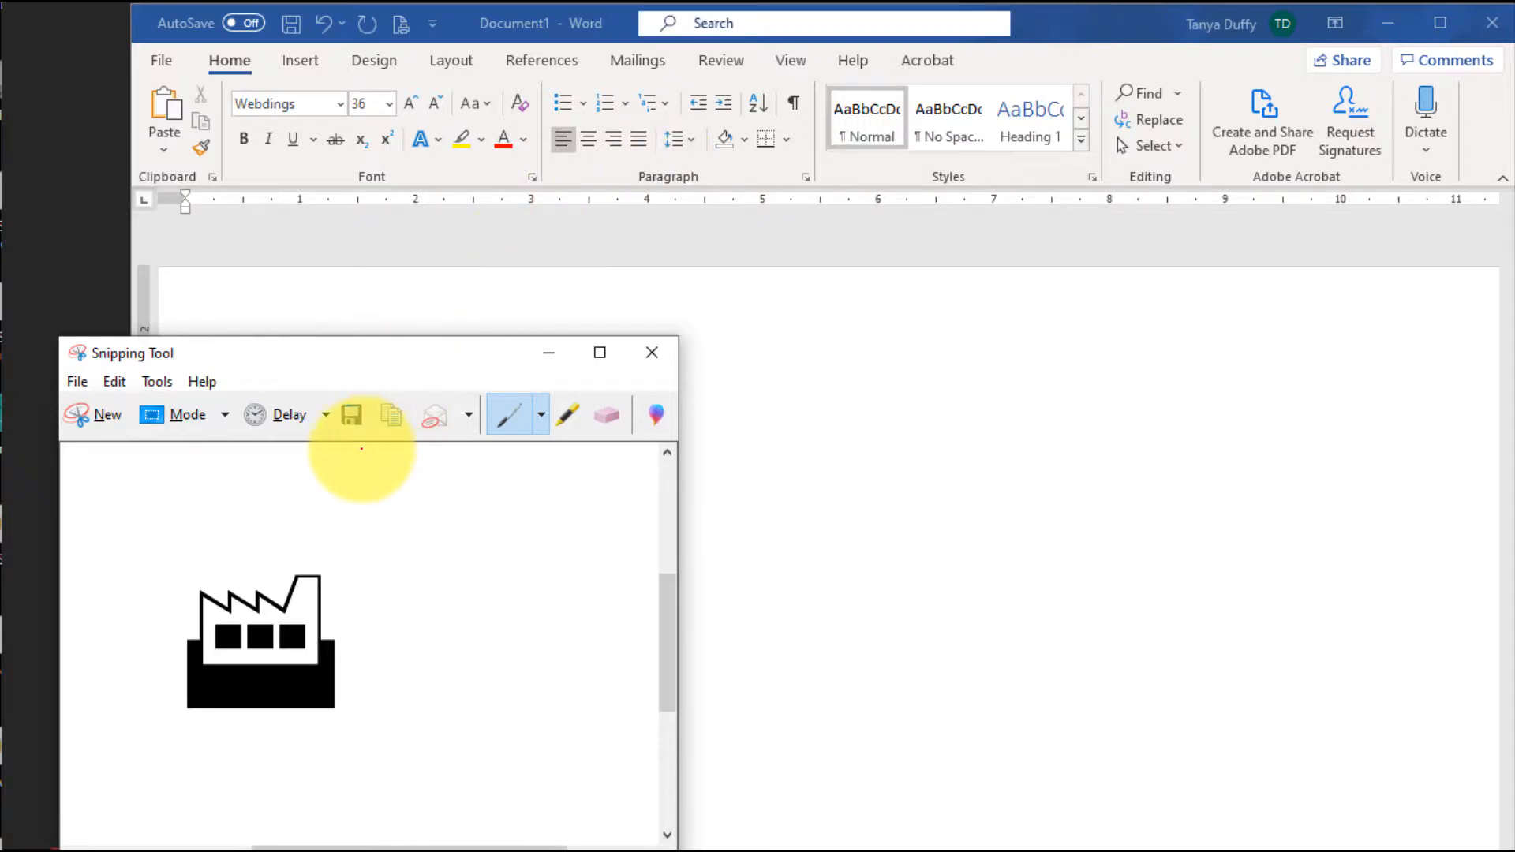
pyautogui.click(352, 417)
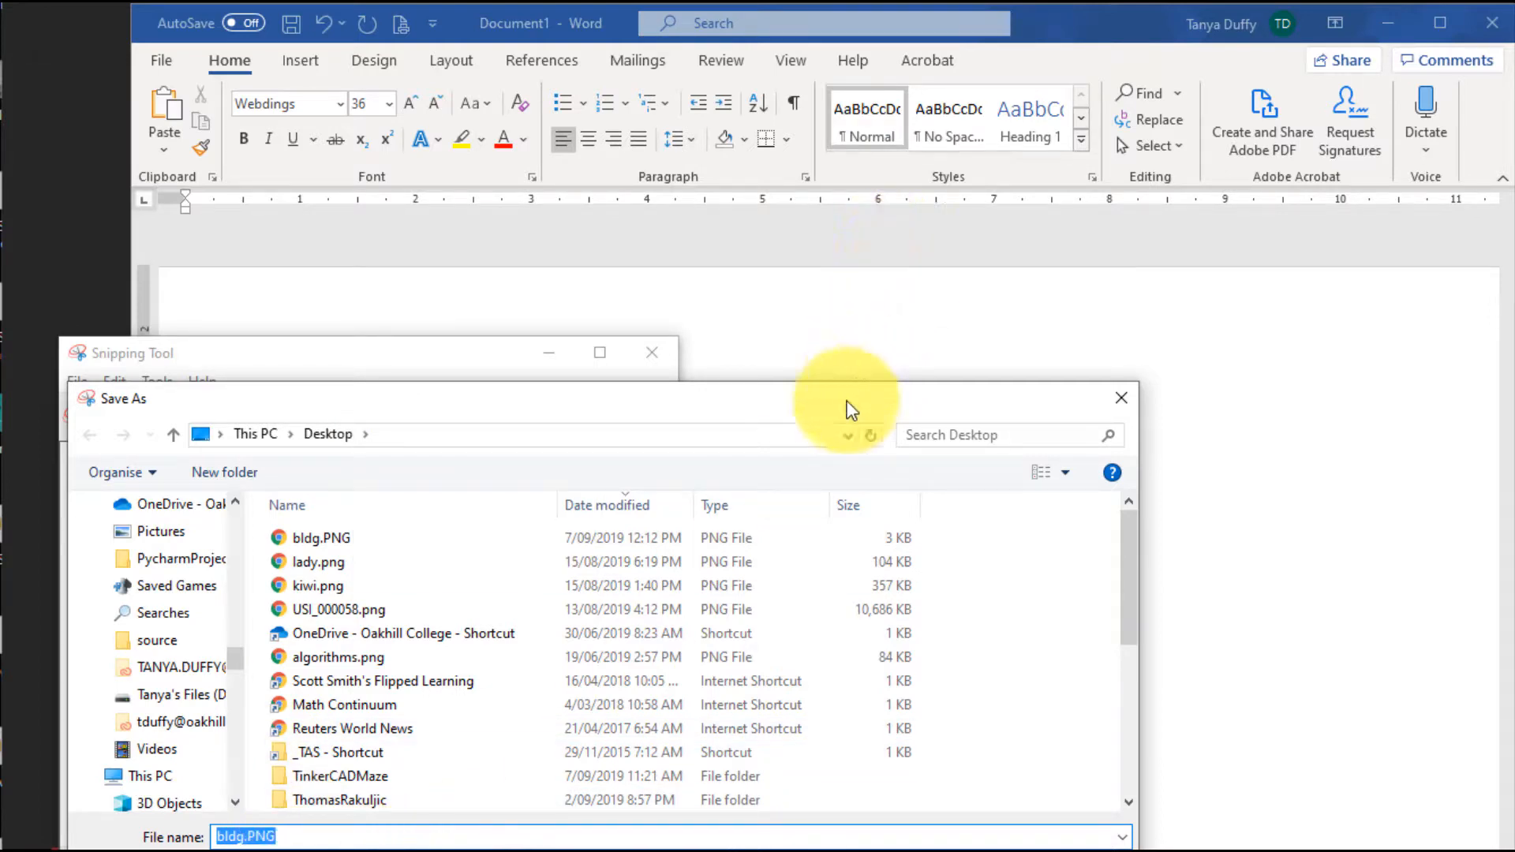
pyautogui.moveTo(830, 408); pyautogui.dragTo(898, 147)
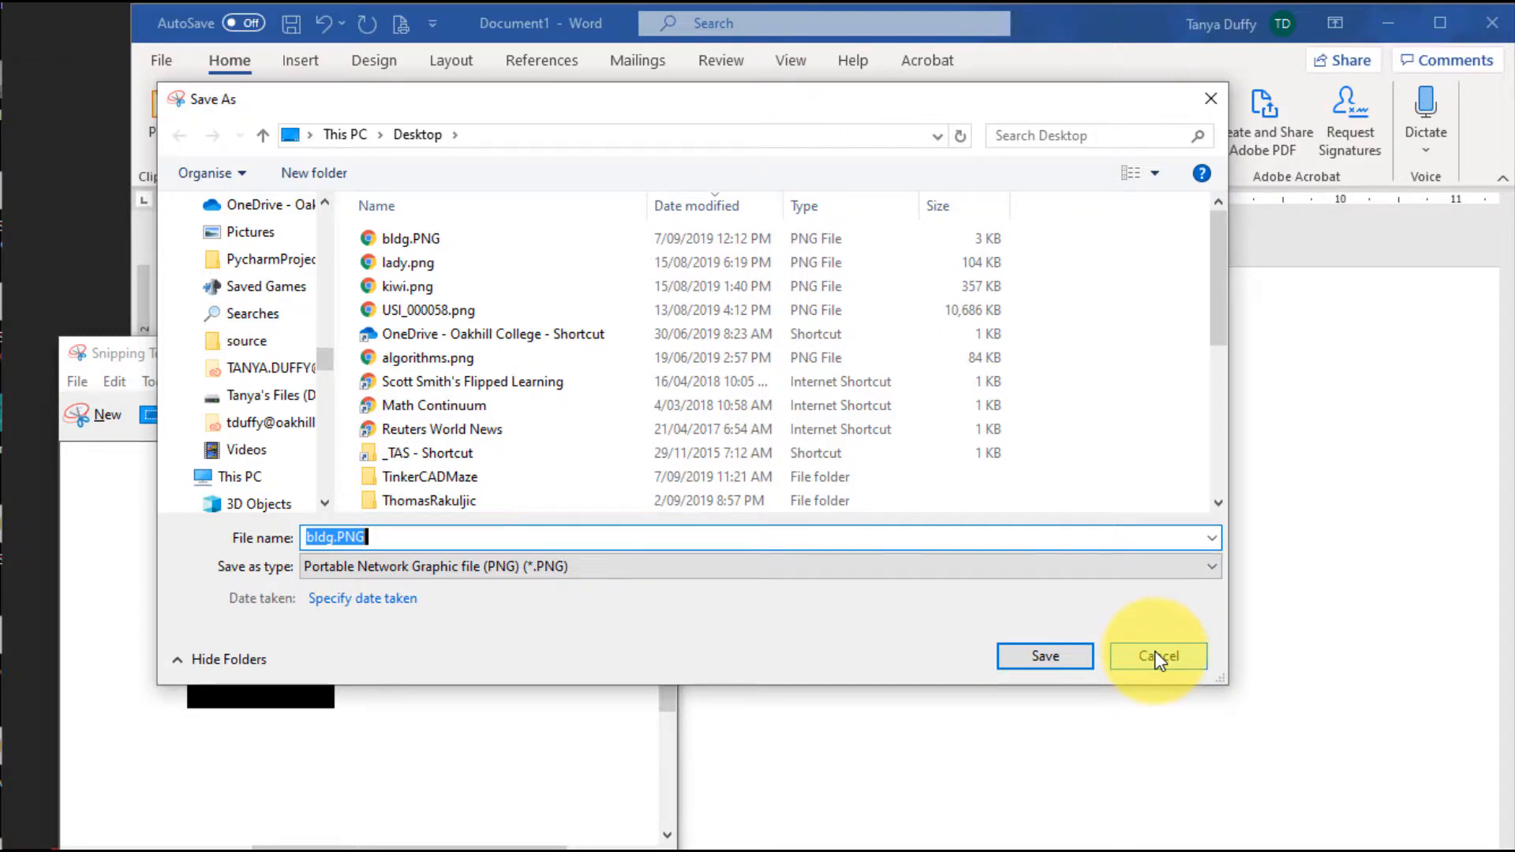
pyautogui.click(1158, 658)
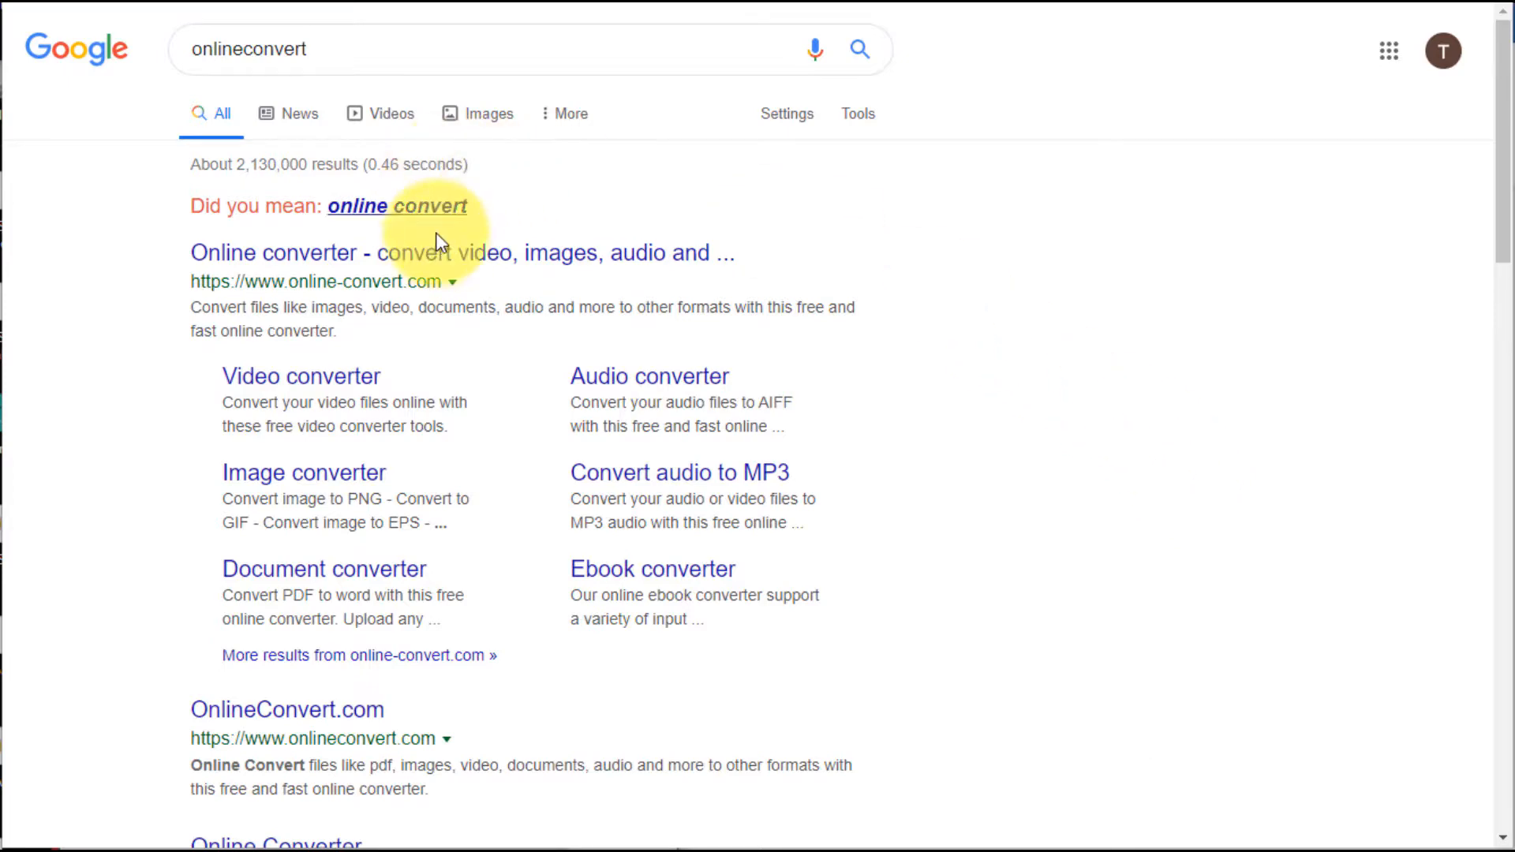
# Open the Online-Convert site from the Google results and choose SVG as the image converter's target format
pyautogui.click(451, 254)
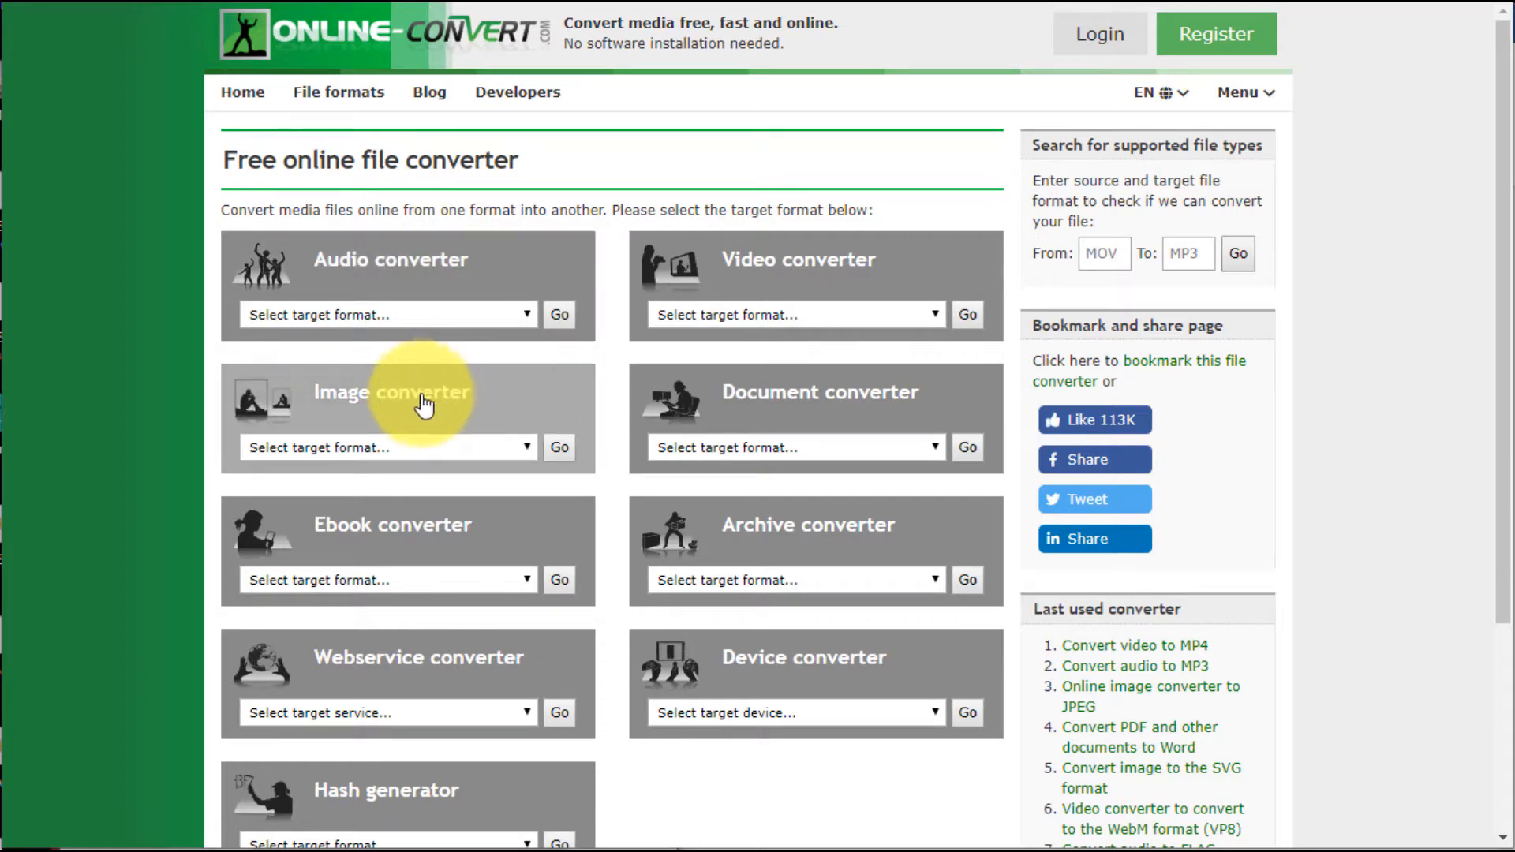
pyautogui.click(521, 447)
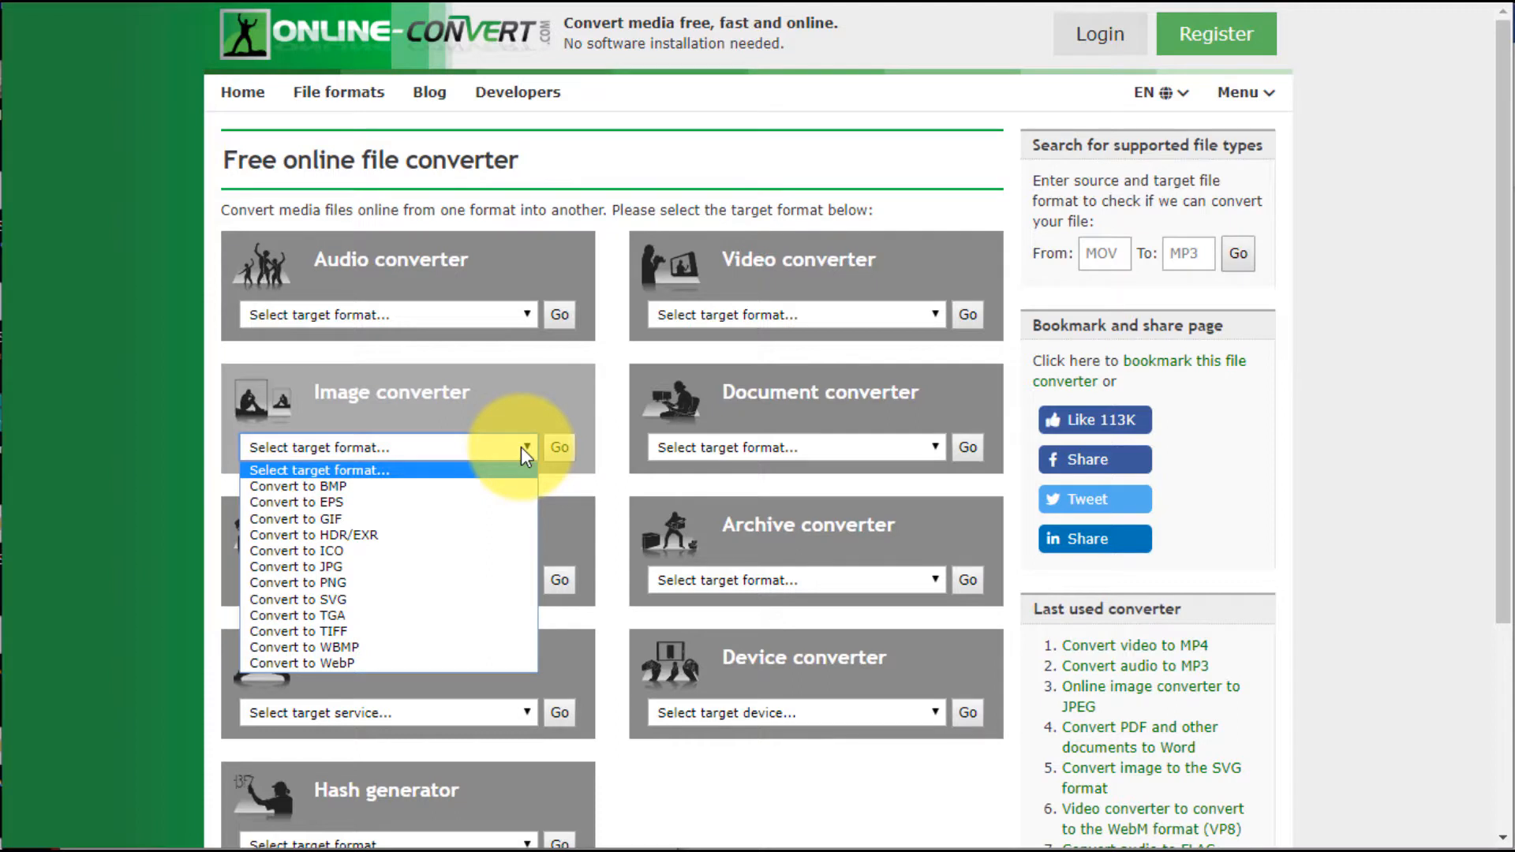
pyautogui.click(397, 600)
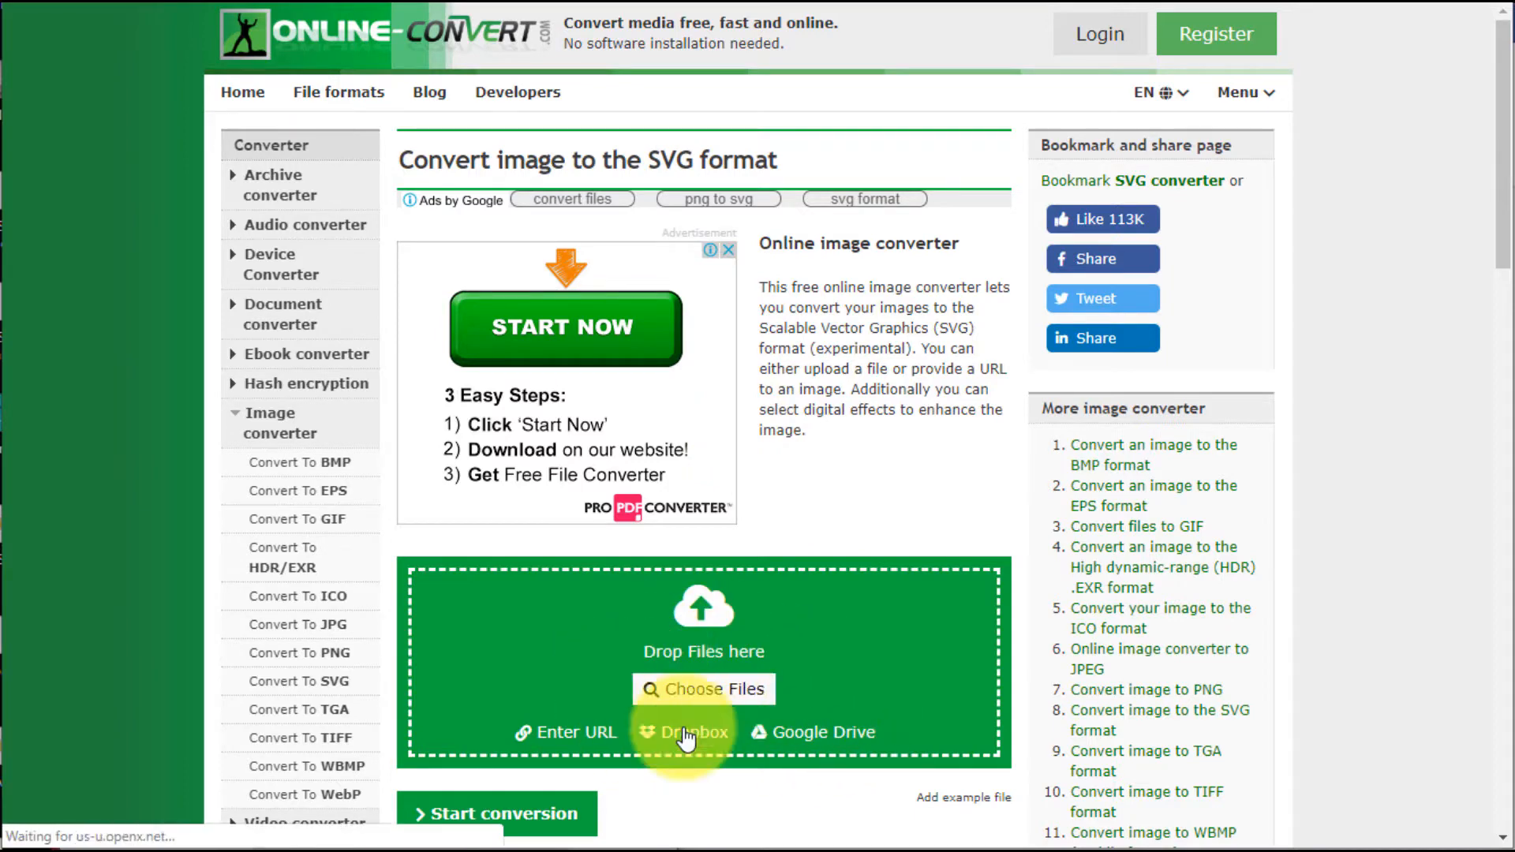
# Upload bldg.PNG from the Desktop to the SVG converter and start the conversion
pyautogui.click(732, 703)
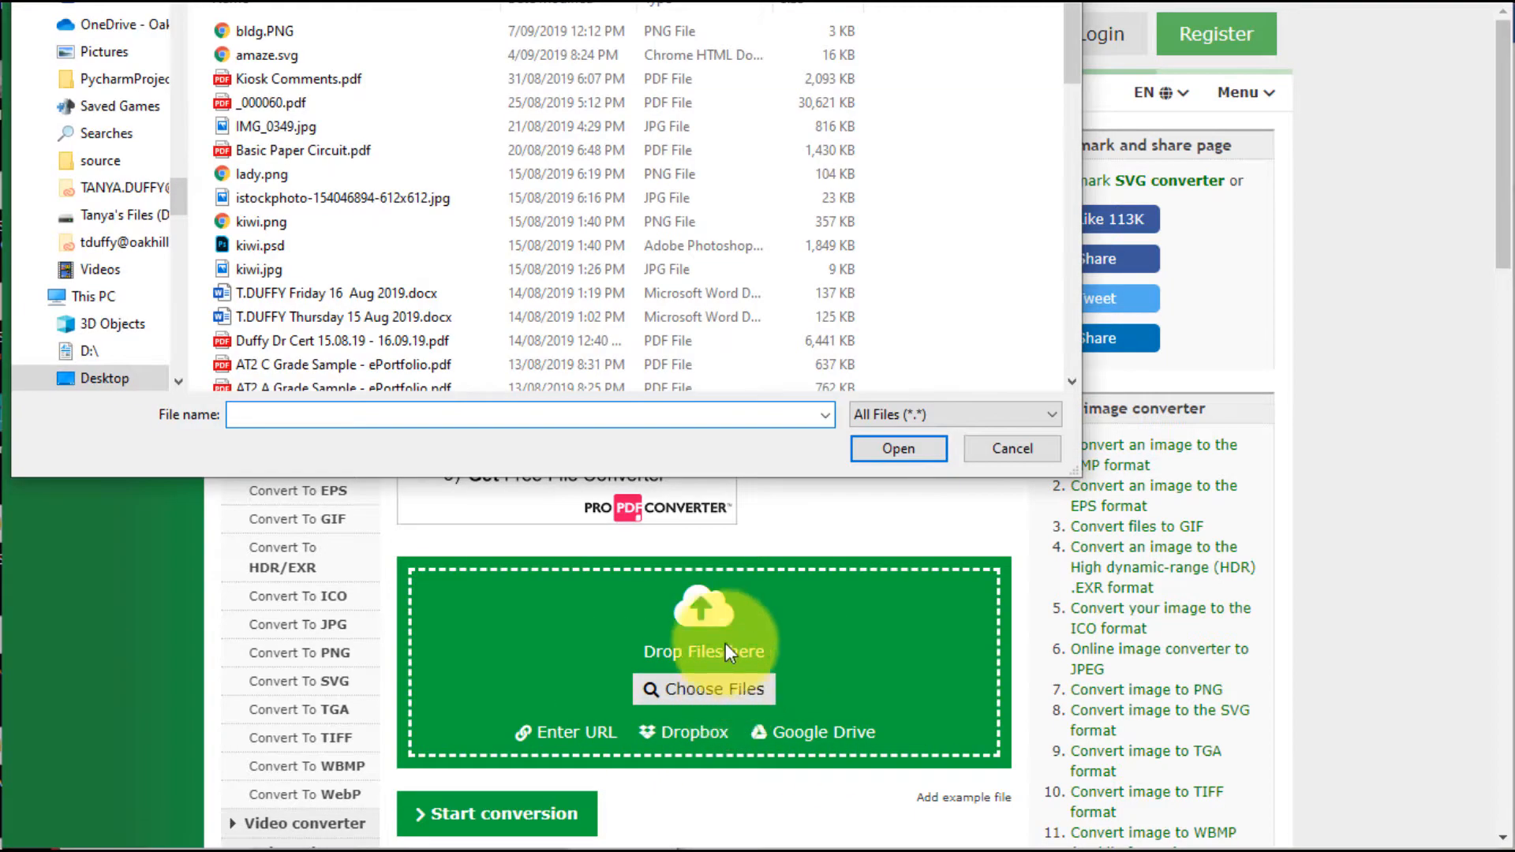
pyautogui.click(291, 32)
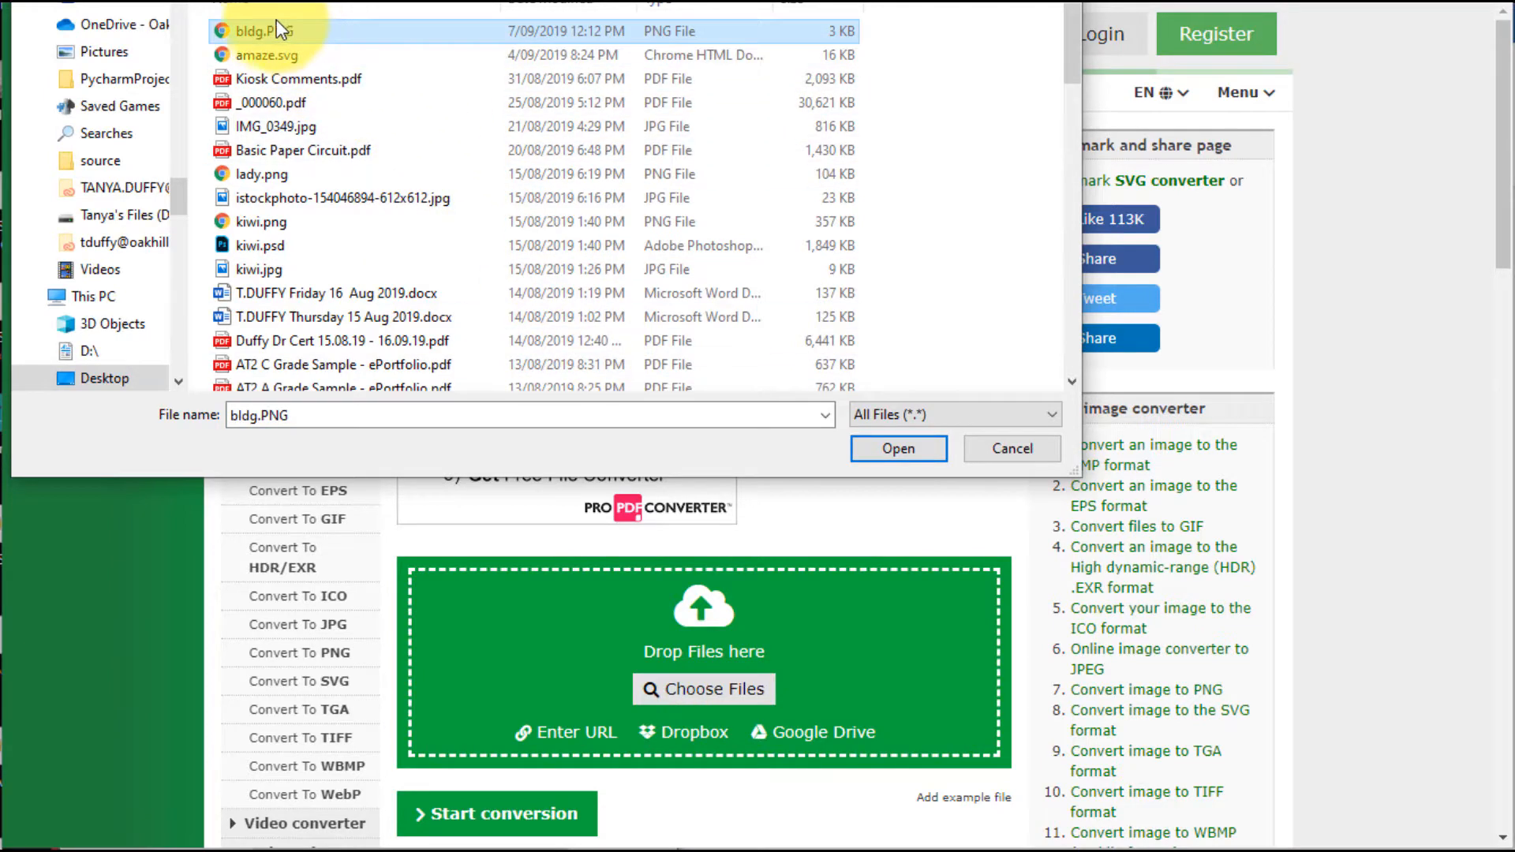
pyautogui.click(887, 449)
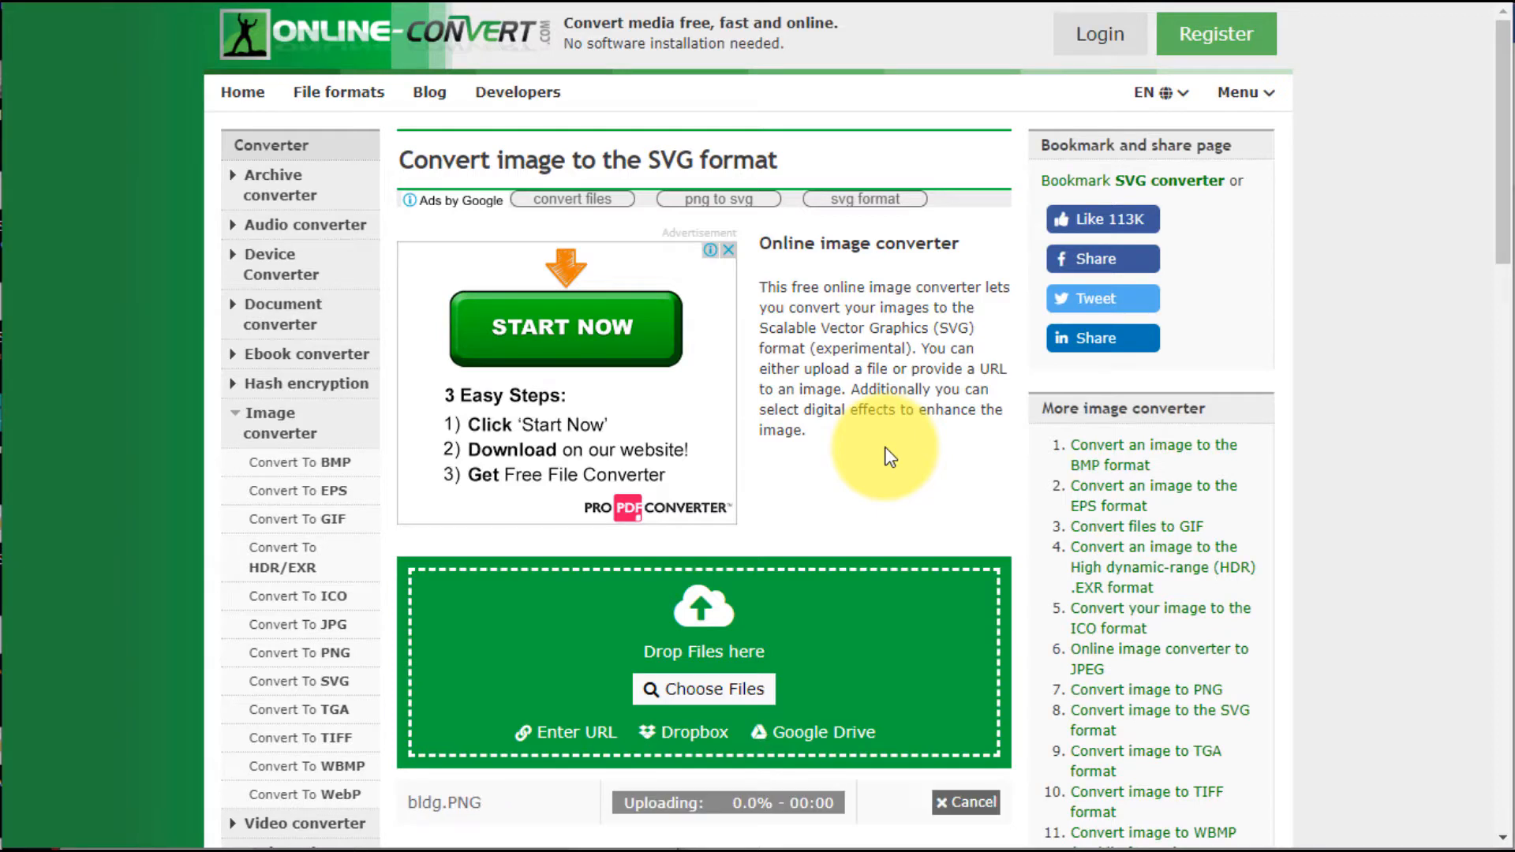
pyautogui.scroll(-3, 890, 456)
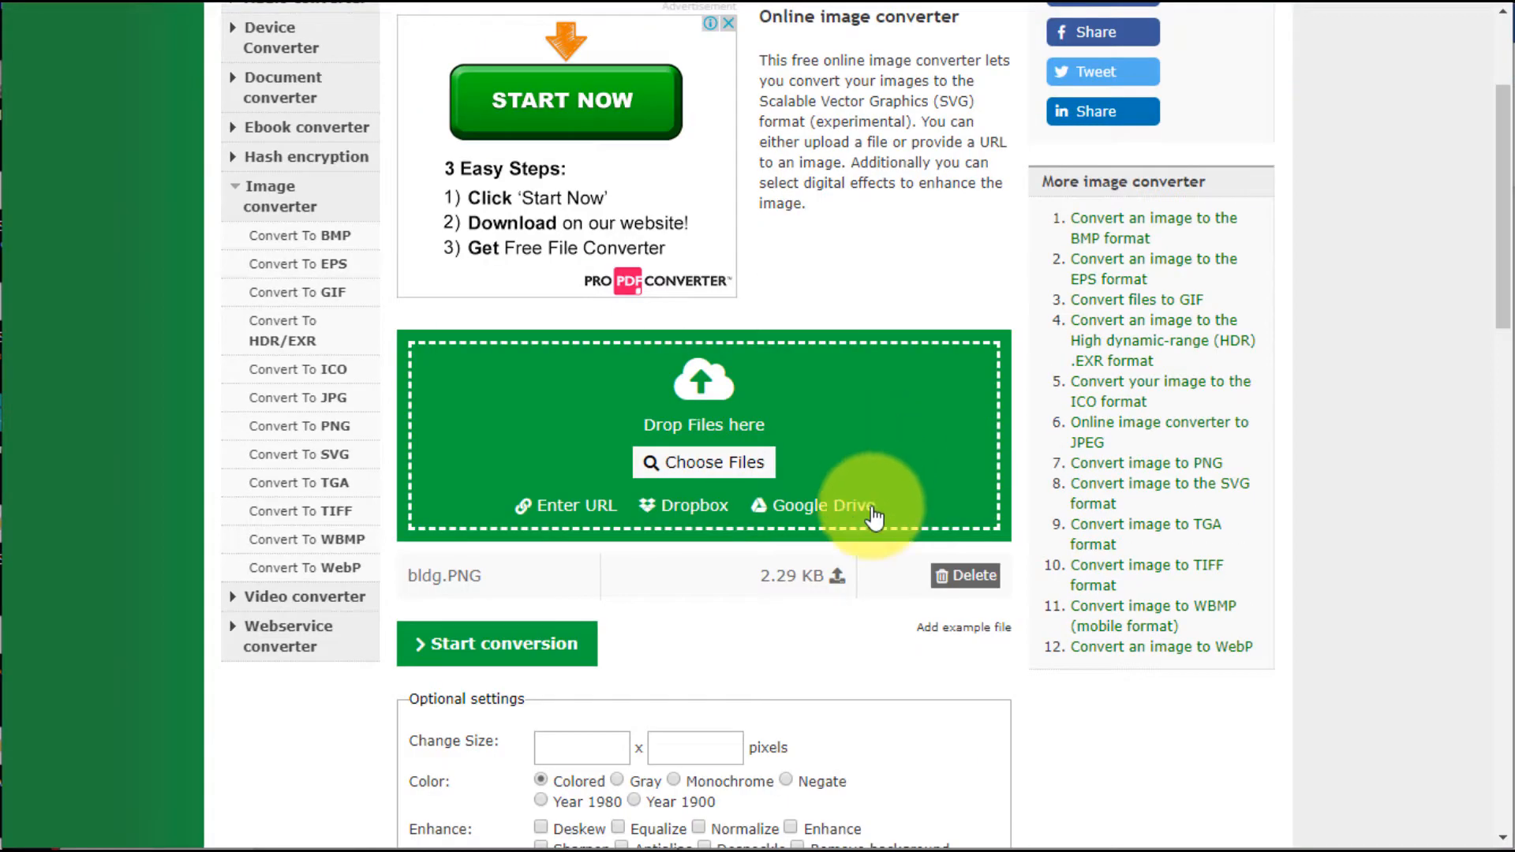
pyautogui.click(537, 654)
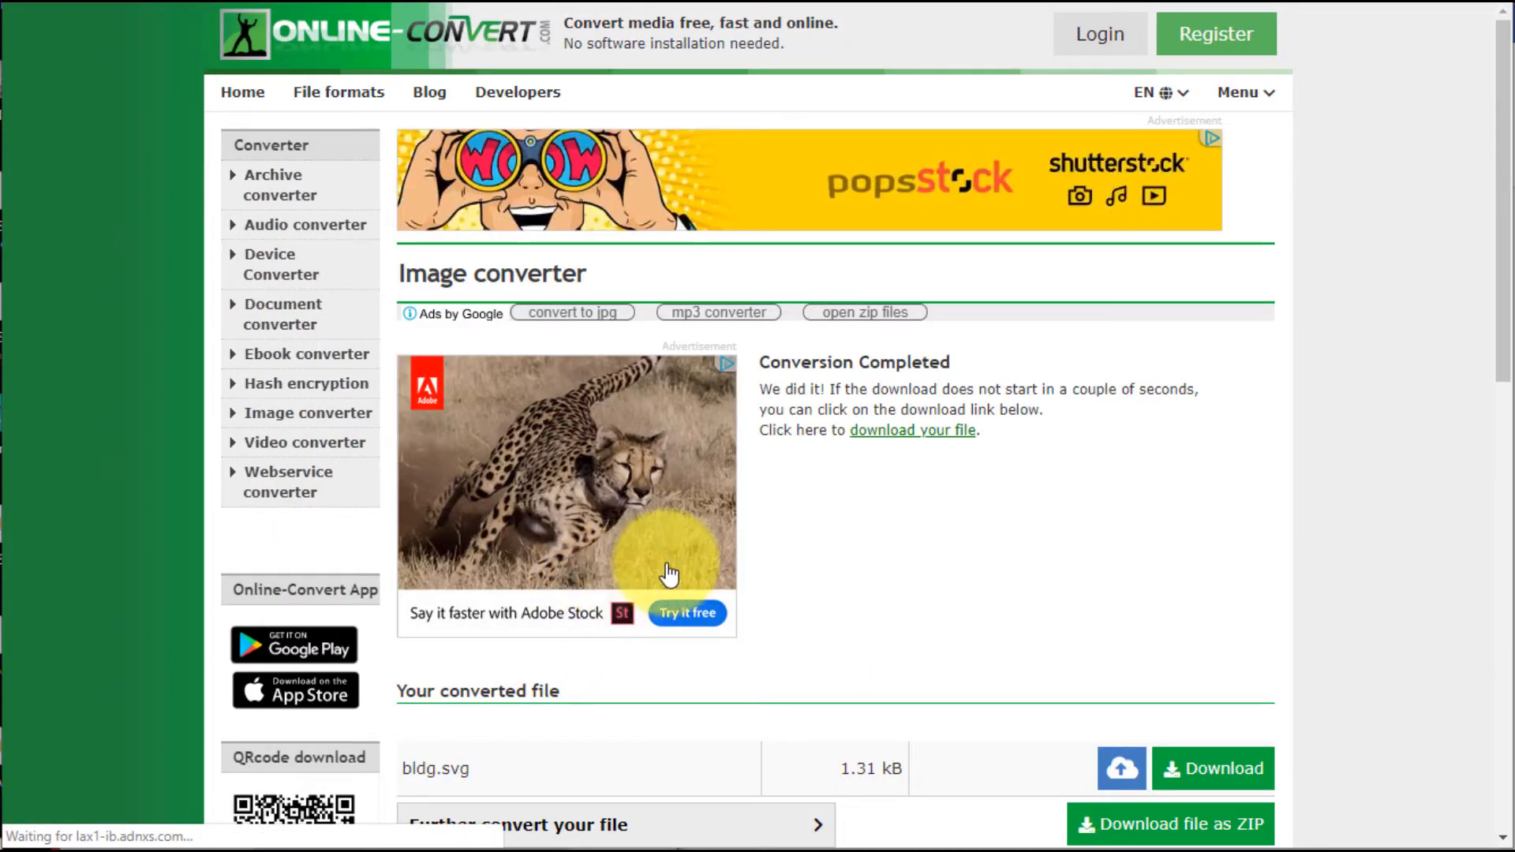
# Download the converted bldg.svg file and show it in its folder
pyautogui.scroll(-3, 791, 551)
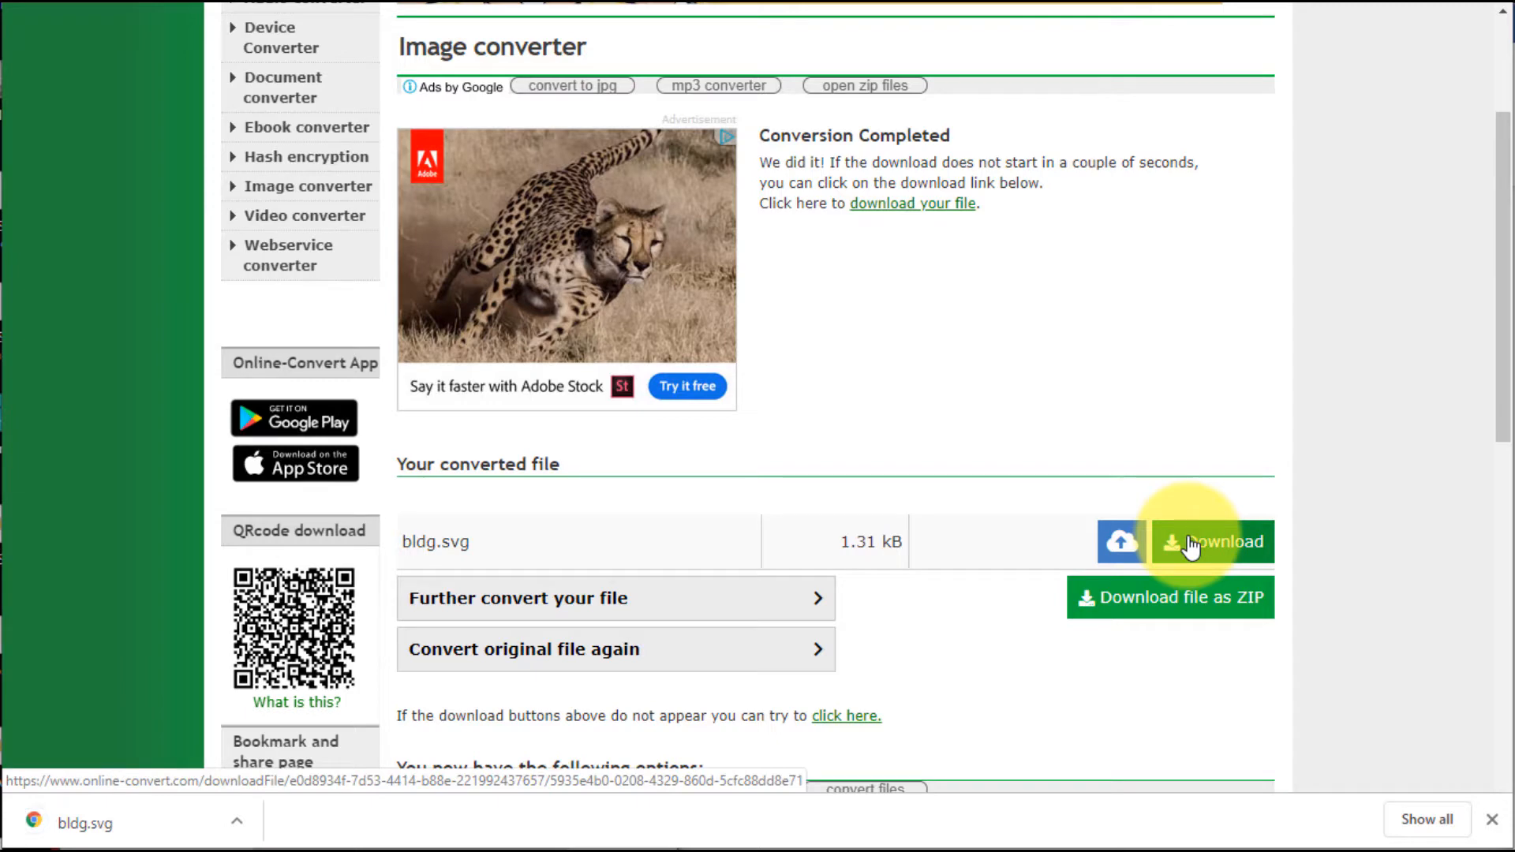
pyautogui.click(1219, 553)
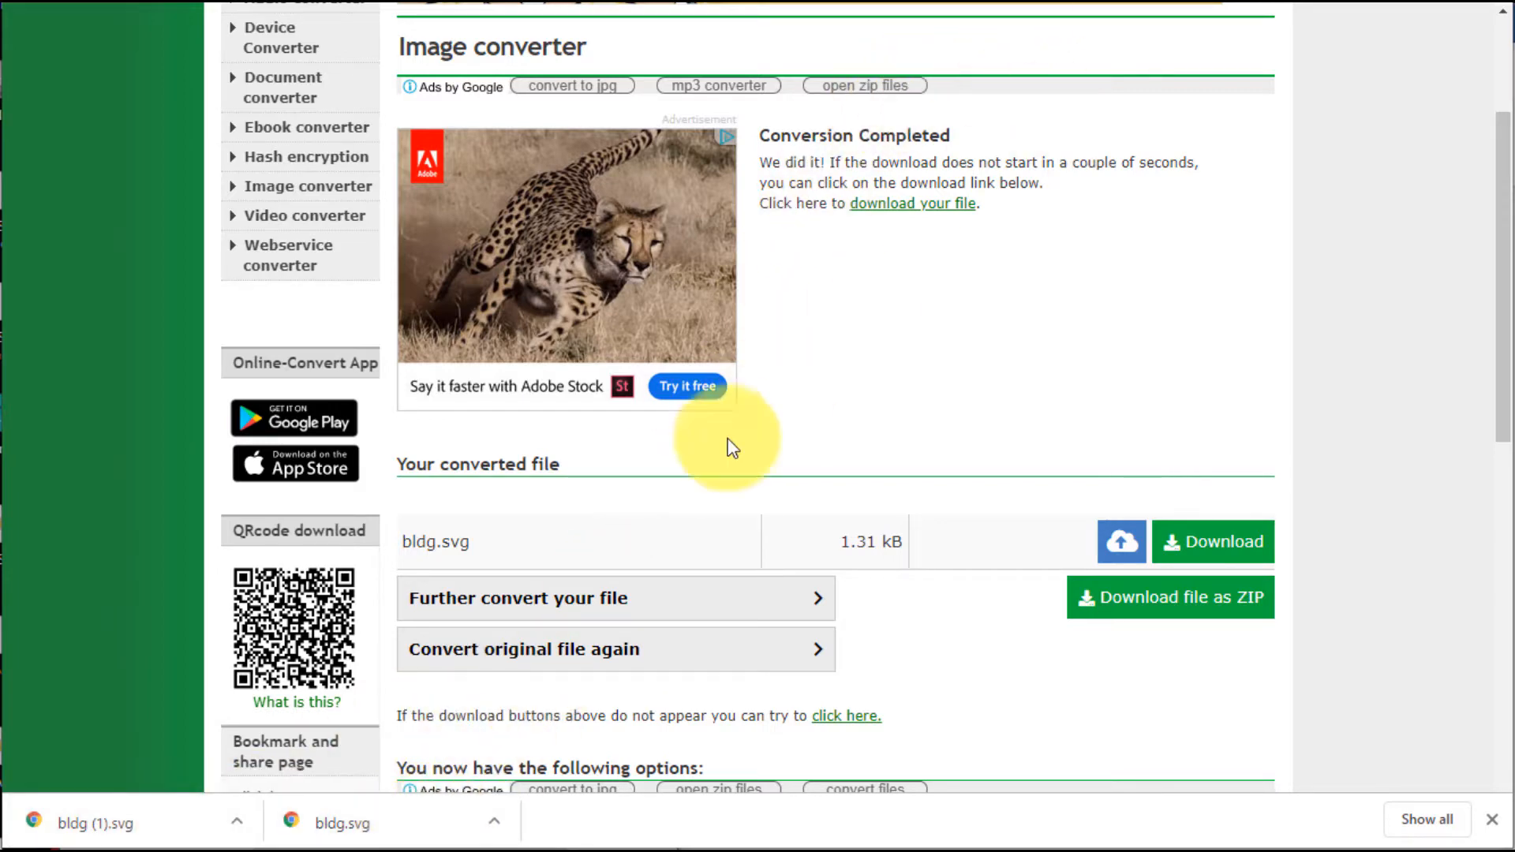
pyautogui.click(495, 824)
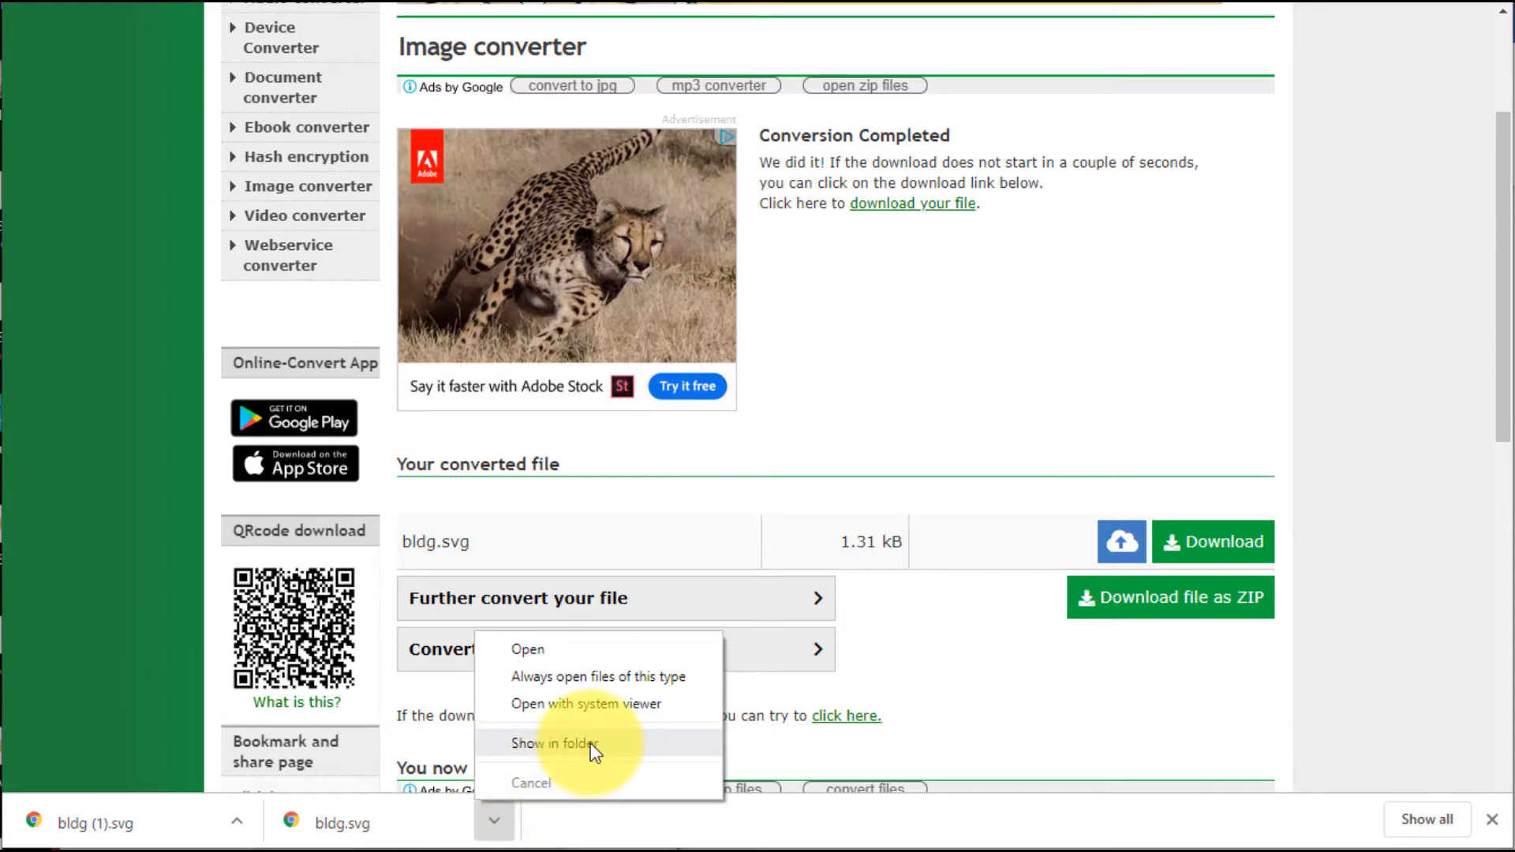
pyautogui.click(590, 742)
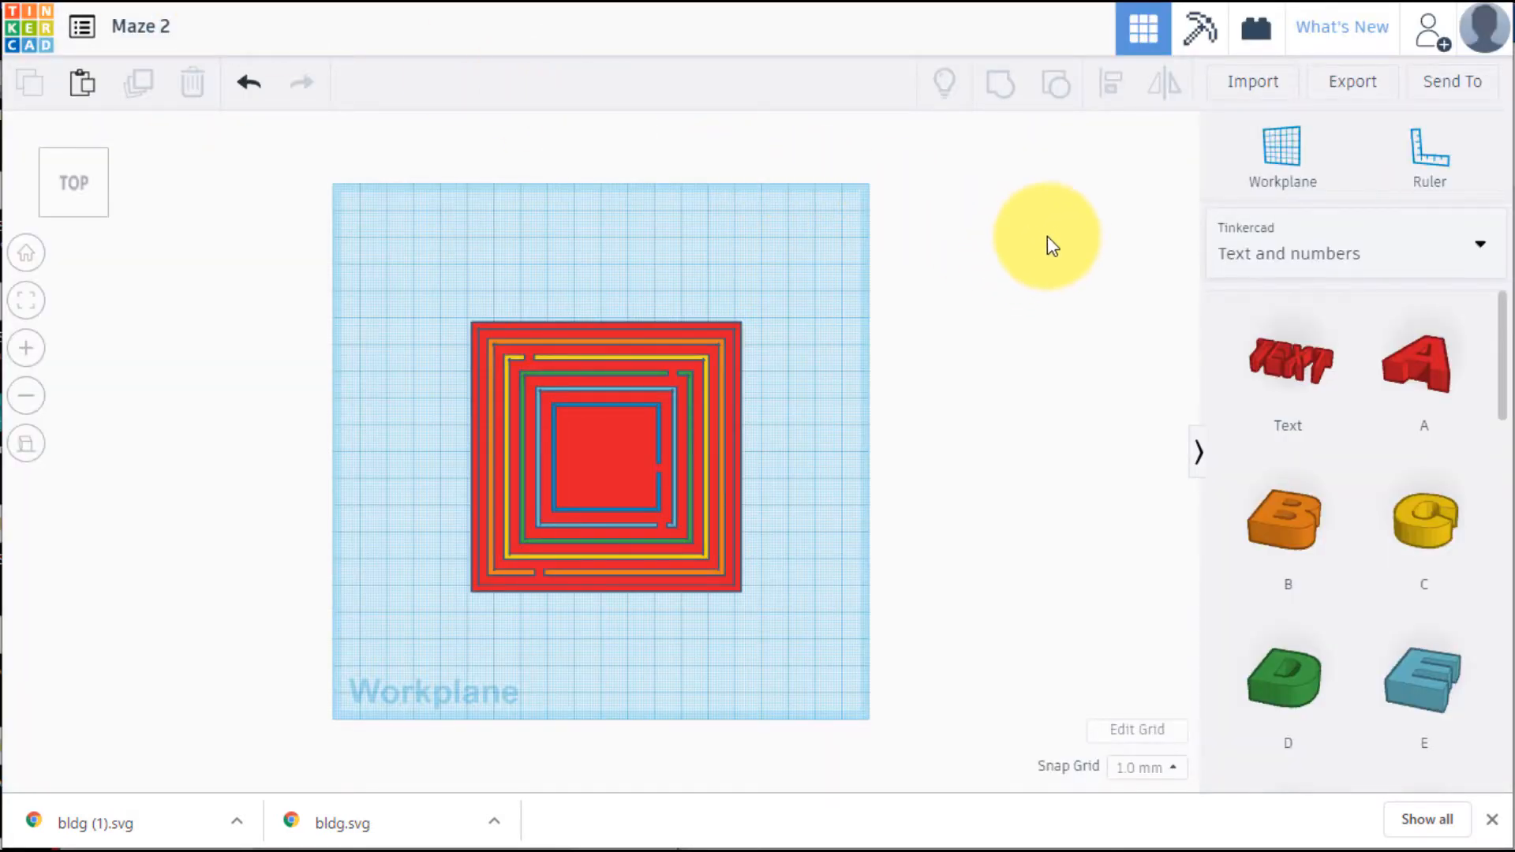
# Switch to the Maze 2 design in Tinkercad and import bldg.svg centred on the artboard at scale 100
pyautogui.click(1252, 85)
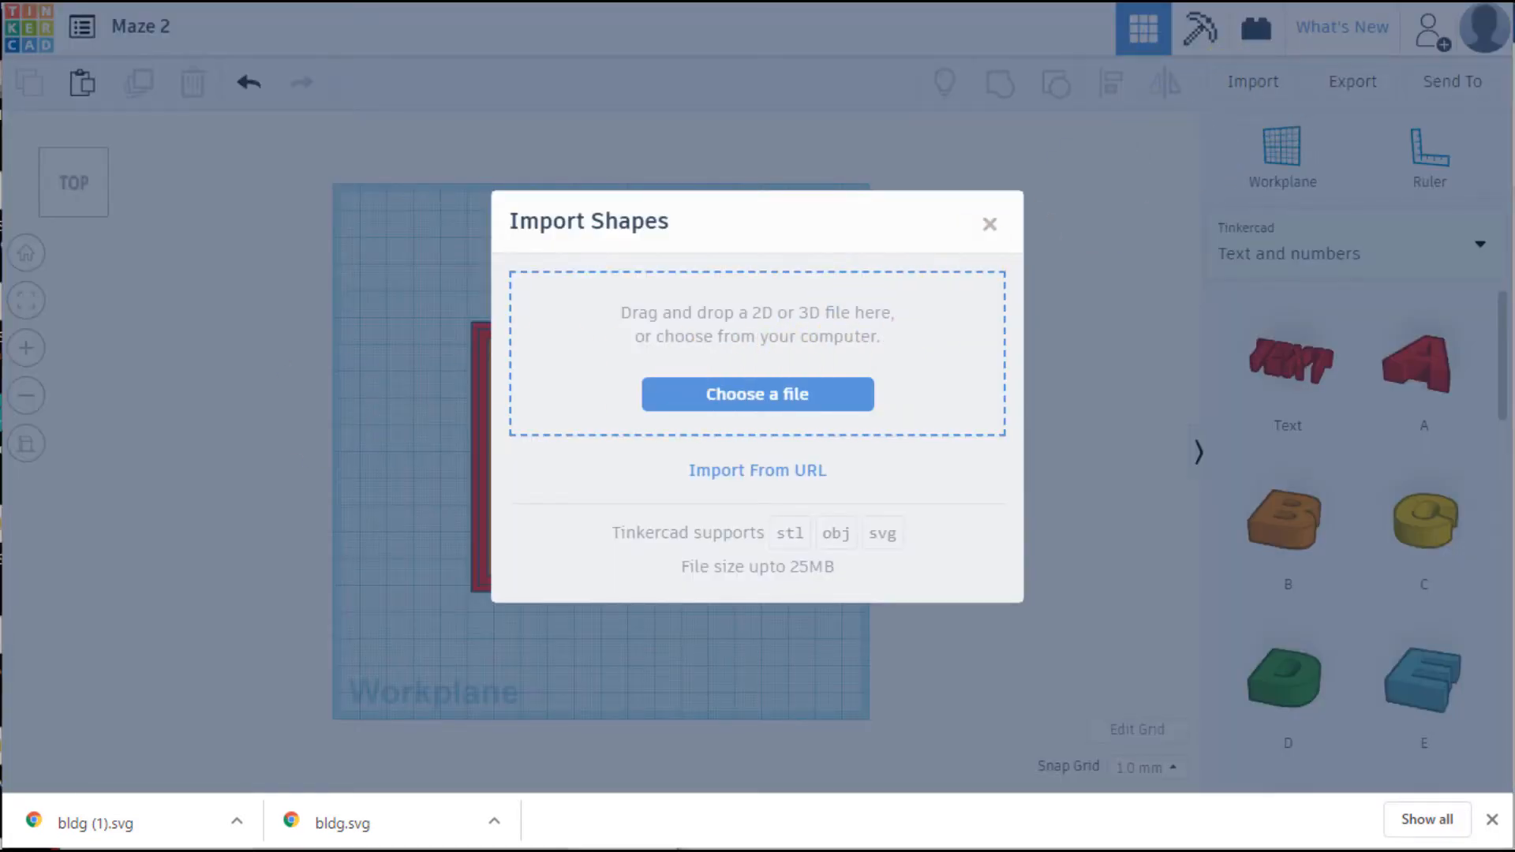
pyautogui.moveTo(341, 823); pyautogui.dragTo(882, 387)
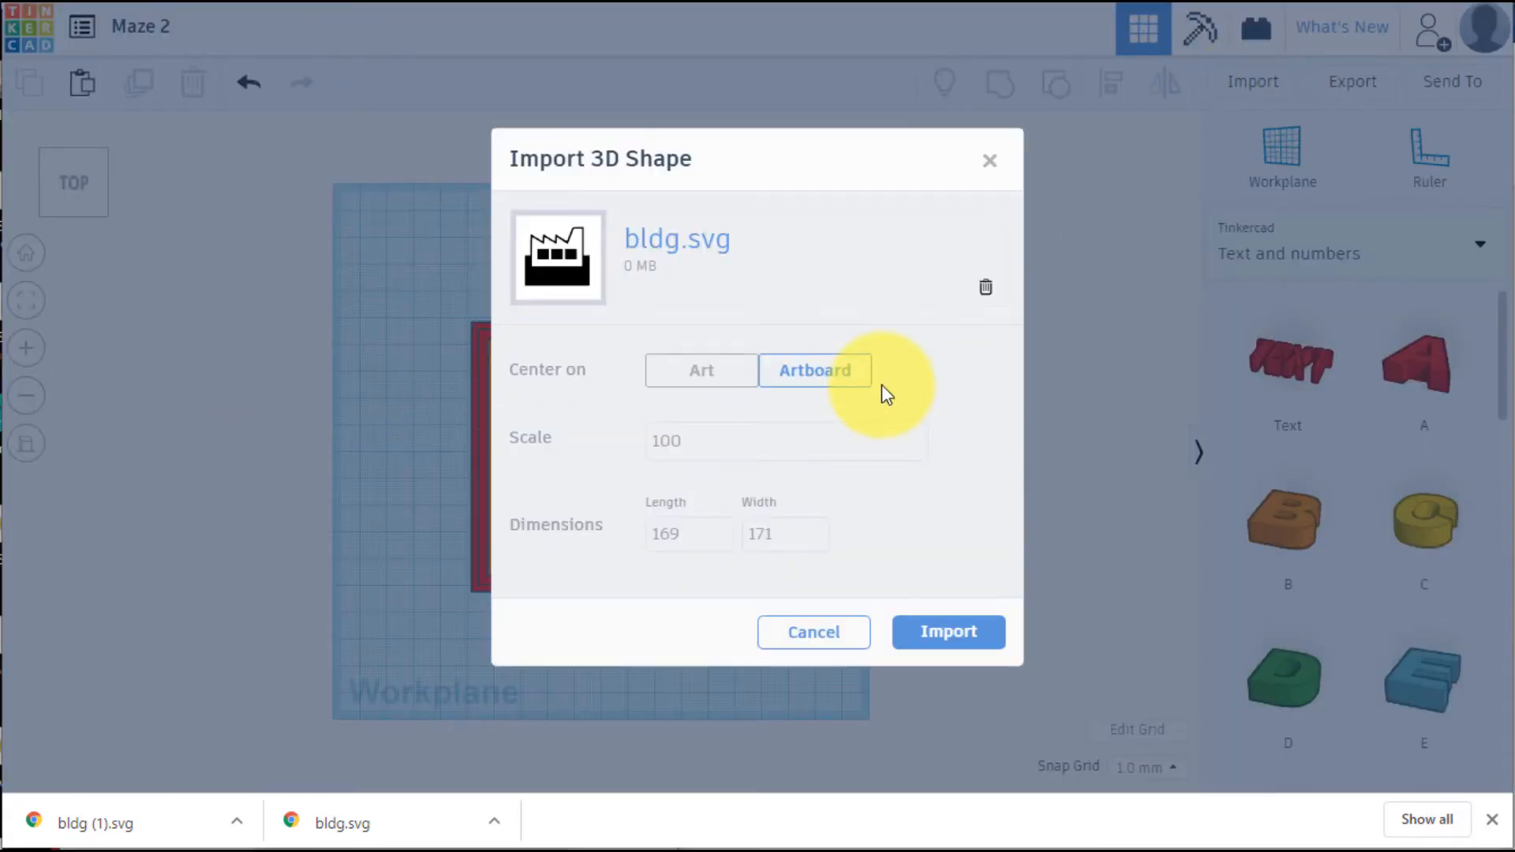
pyautogui.click(950, 632)
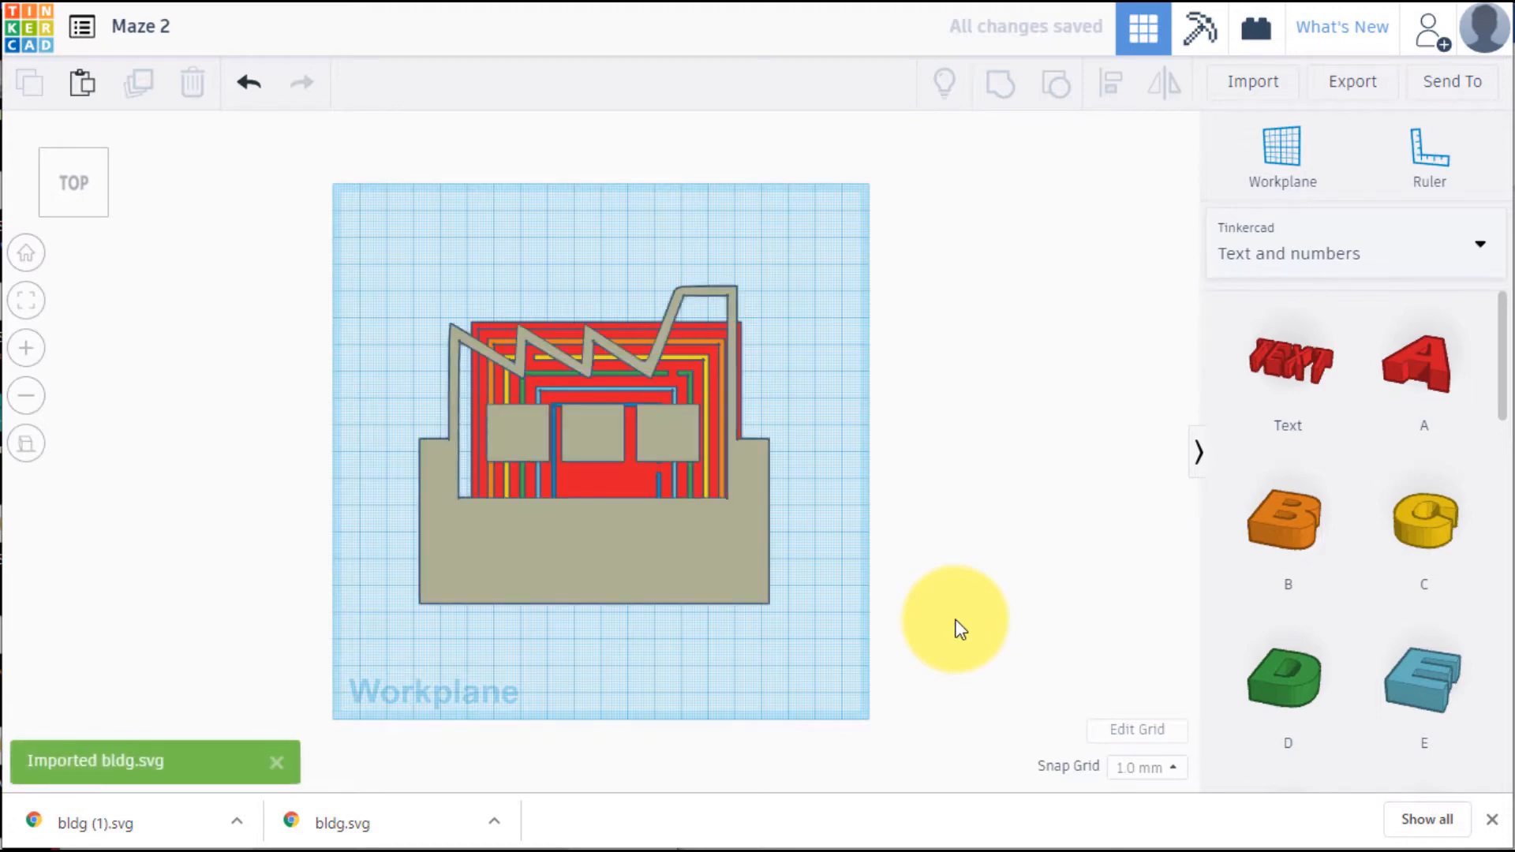
# Scale the imported factory shape down proportionally to about 12.7 by 11.5 mm, keeping its lower-left corner in place
pyautogui.click(626, 540)
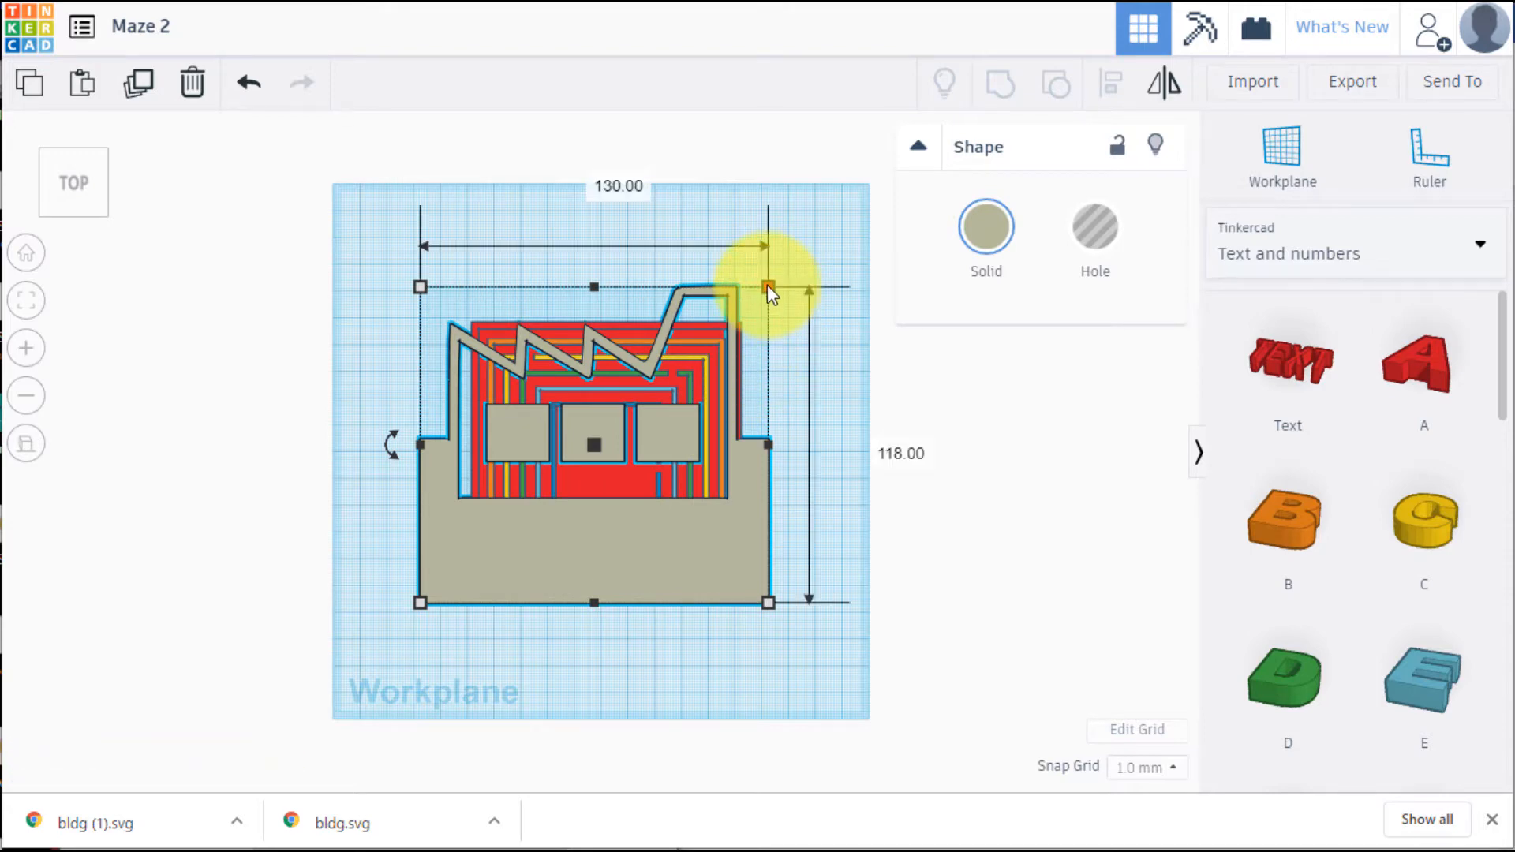
pyautogui.moveTo(768, 286); pyautogui.dragTo(451, 571)
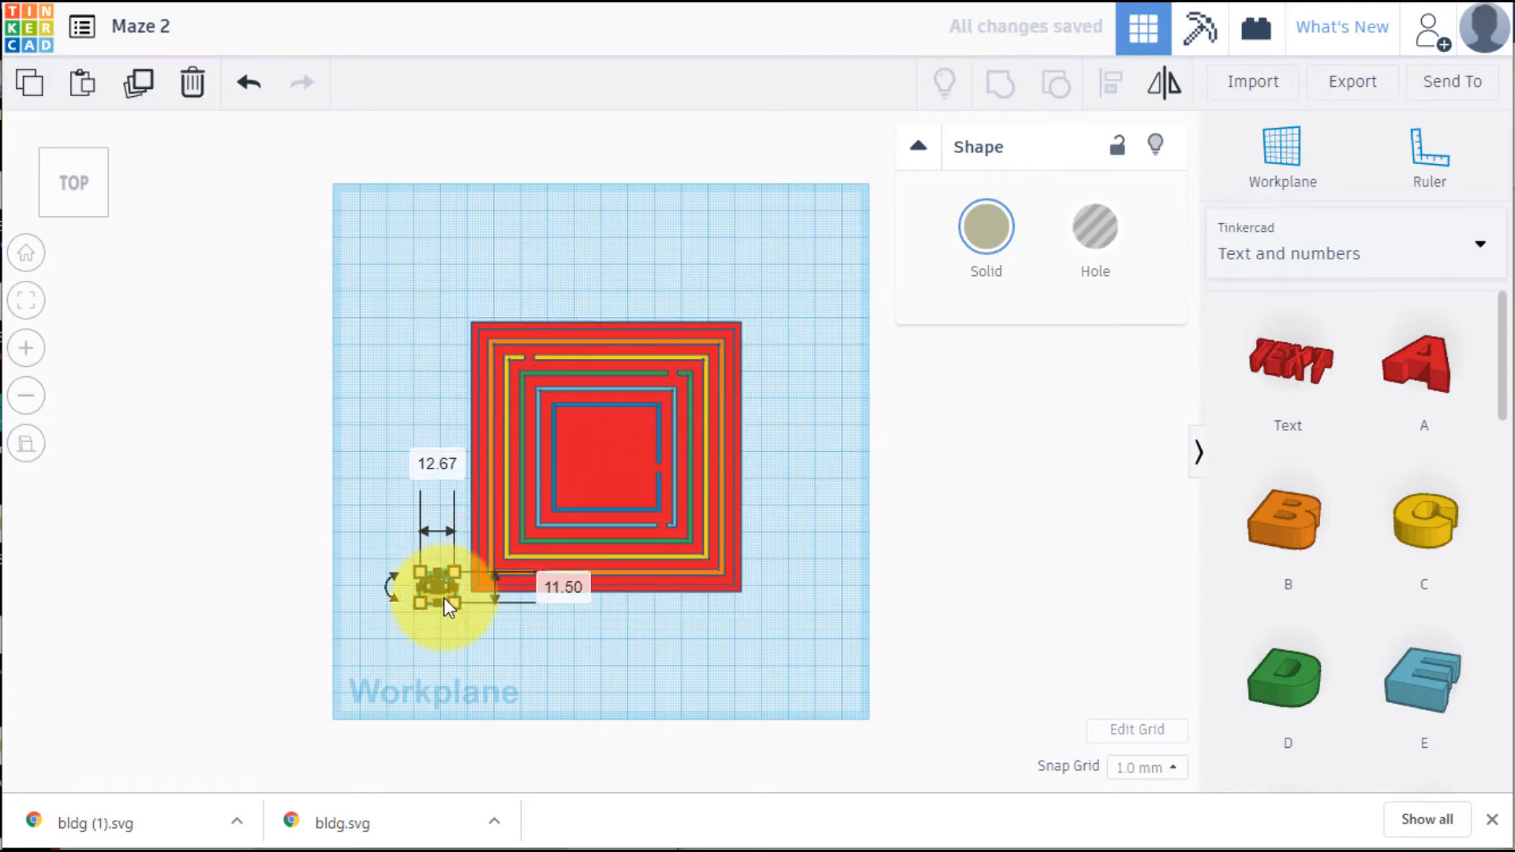
pyautogui.click(498, 561)
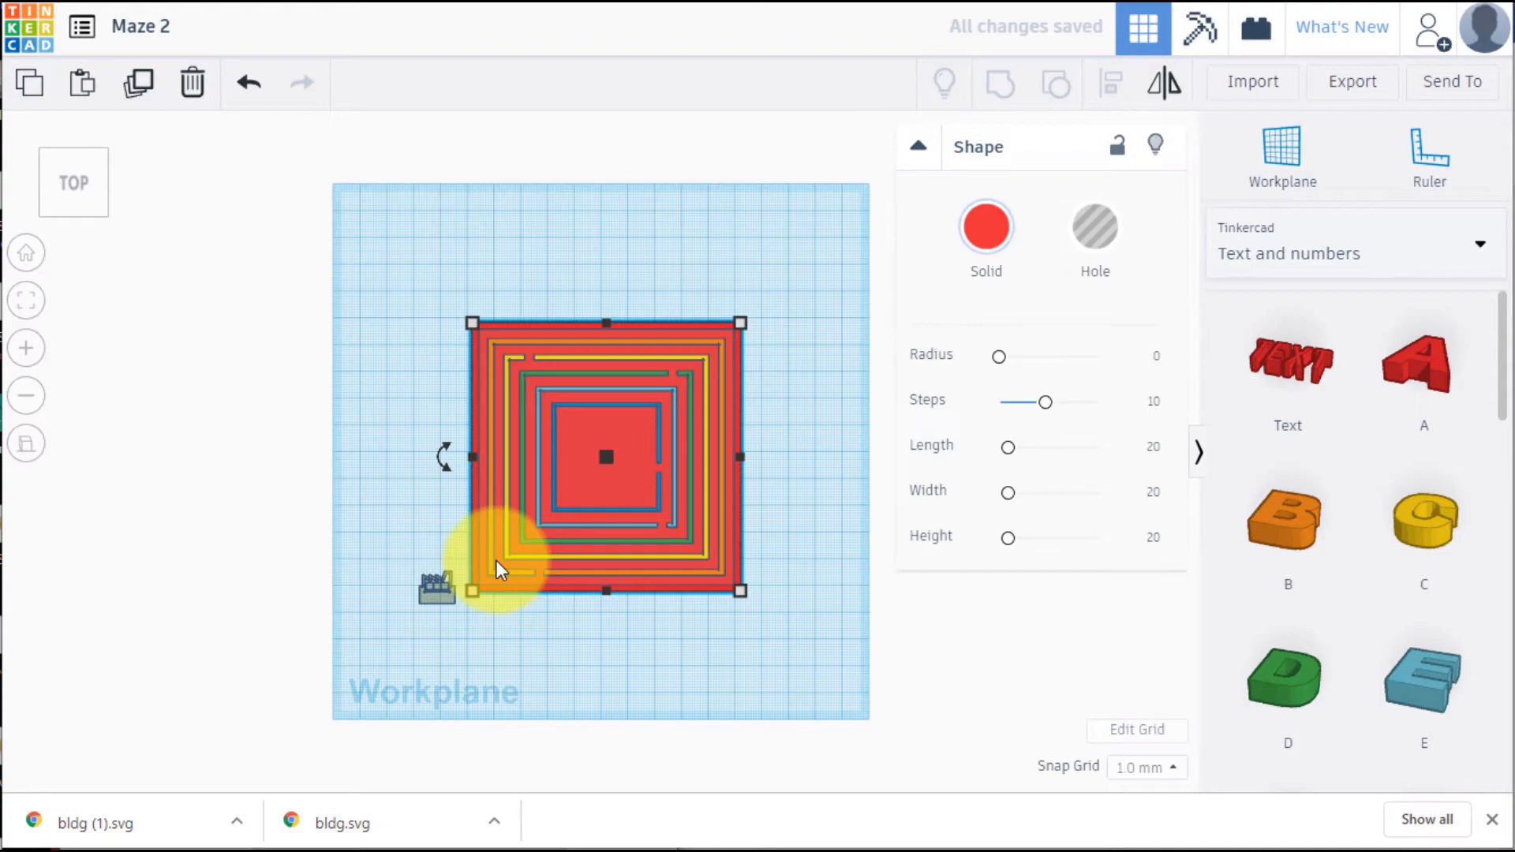
pyautogui.click(443, 592)
pyautogui.hotkey('ctrl', 'z')
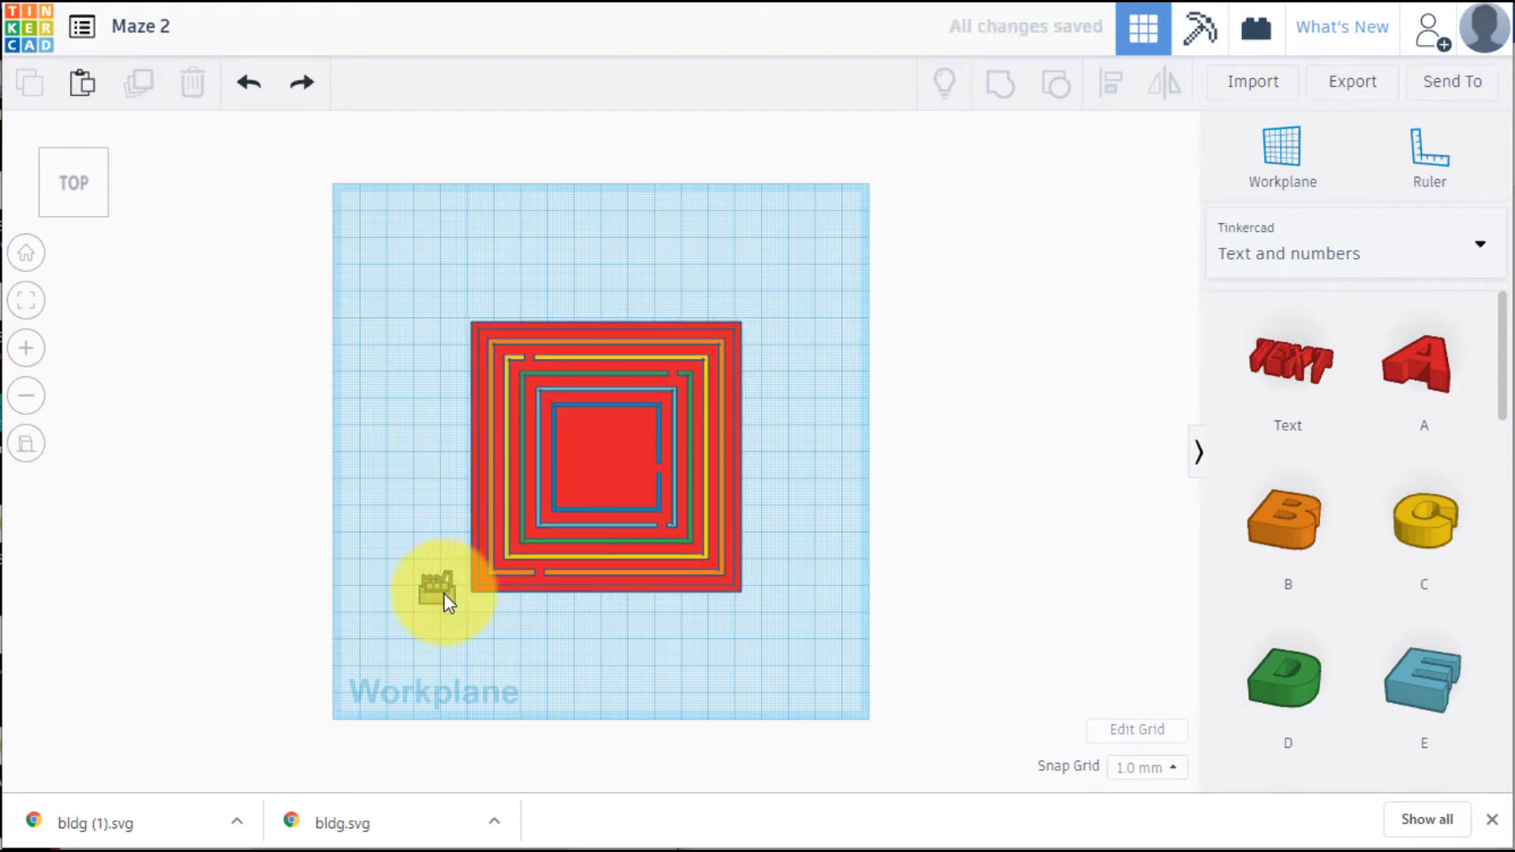
pyautogui.scroll(3, 443, 592)
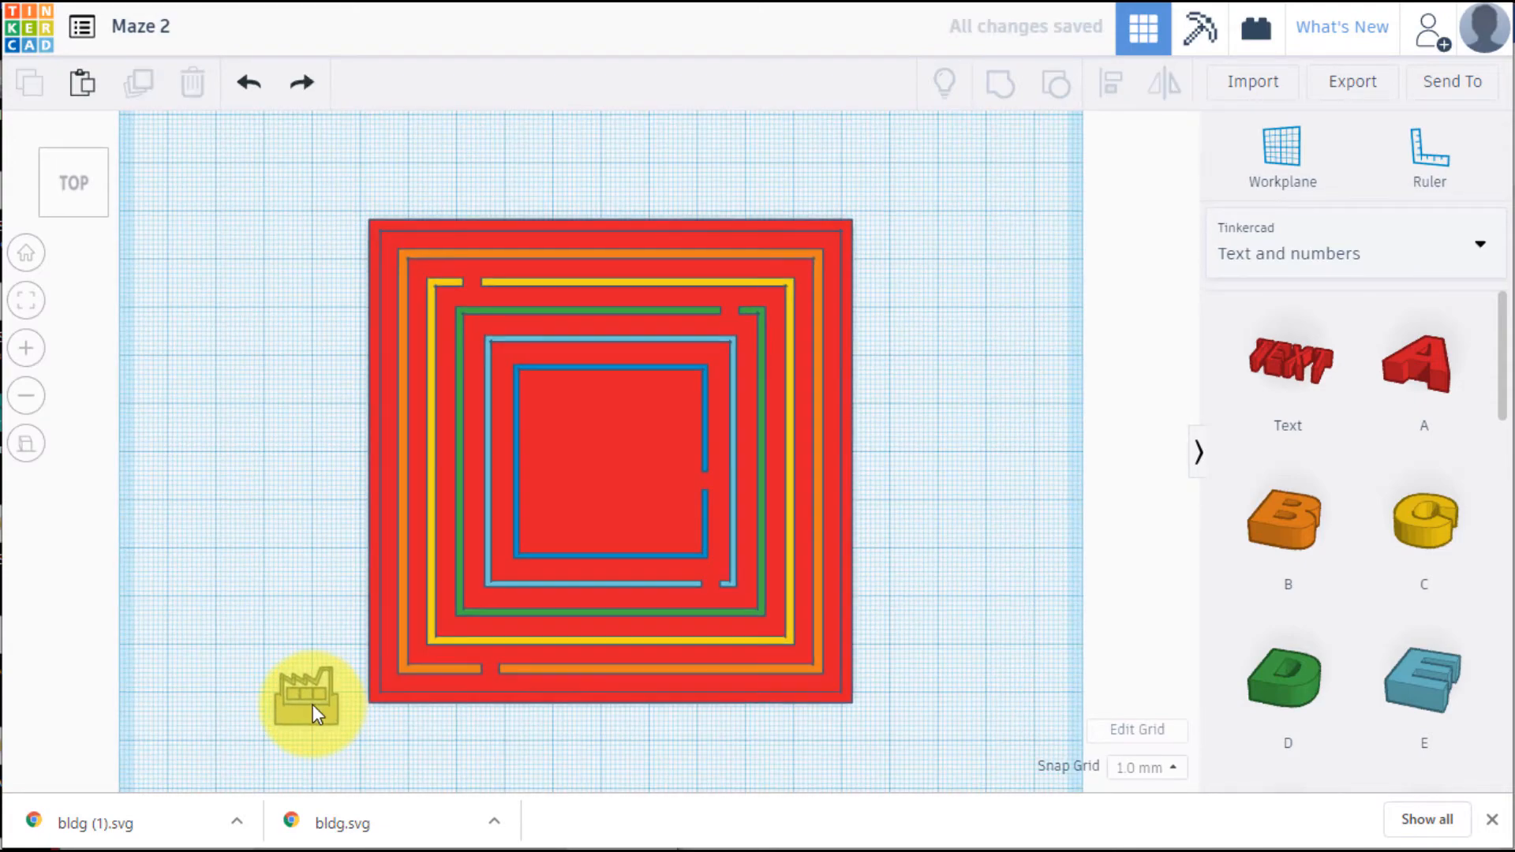
# Move the factory shape off the maze's lower-left side to just below the middle of its lower edge
pyautogui.click(307, 694)
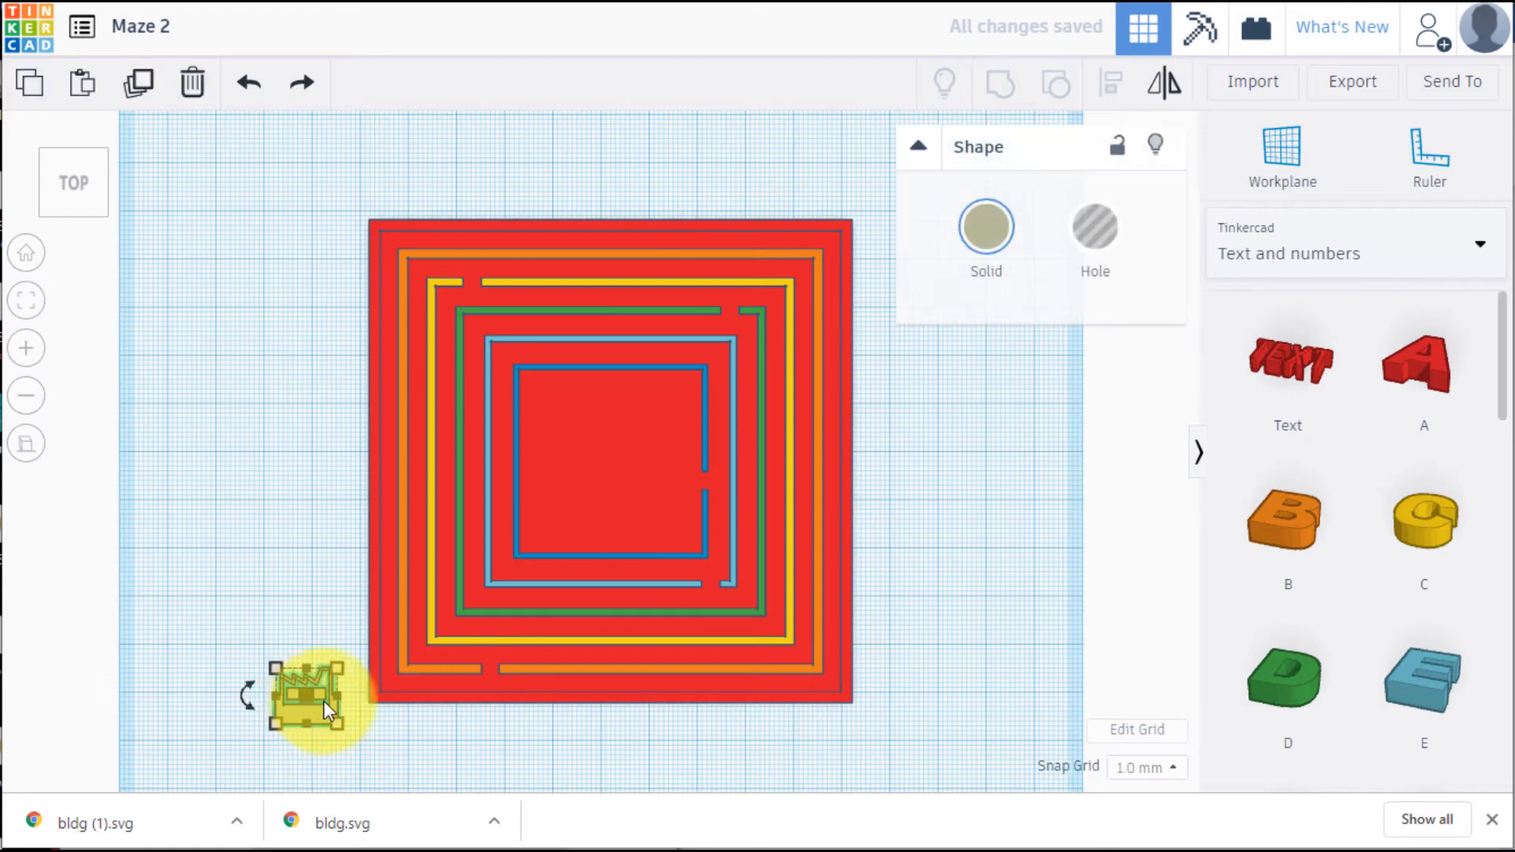
pyautogui.press('Right')
pyautogui.press('Right')
pyautogui.press('Right')
pyautogui.press('Right')
pyautogui.press('Right')
pyautogui.press('Right')
pyautogui.press('Right')
pyautogui.press('Right')
pyautogui.press('Right')
pyautogui.press('Right')
pyautogui.press('Right')
pyautogui.press('Right')
pyautogui.press('Right')
pyautogui.press('Right')
pyautogui.press('Right')
pyautogui.press('Right')
pyautogui.press('Right')
pyautogui.press('Right')
pyautogui.press('Right')
pyautogui.press('Right')
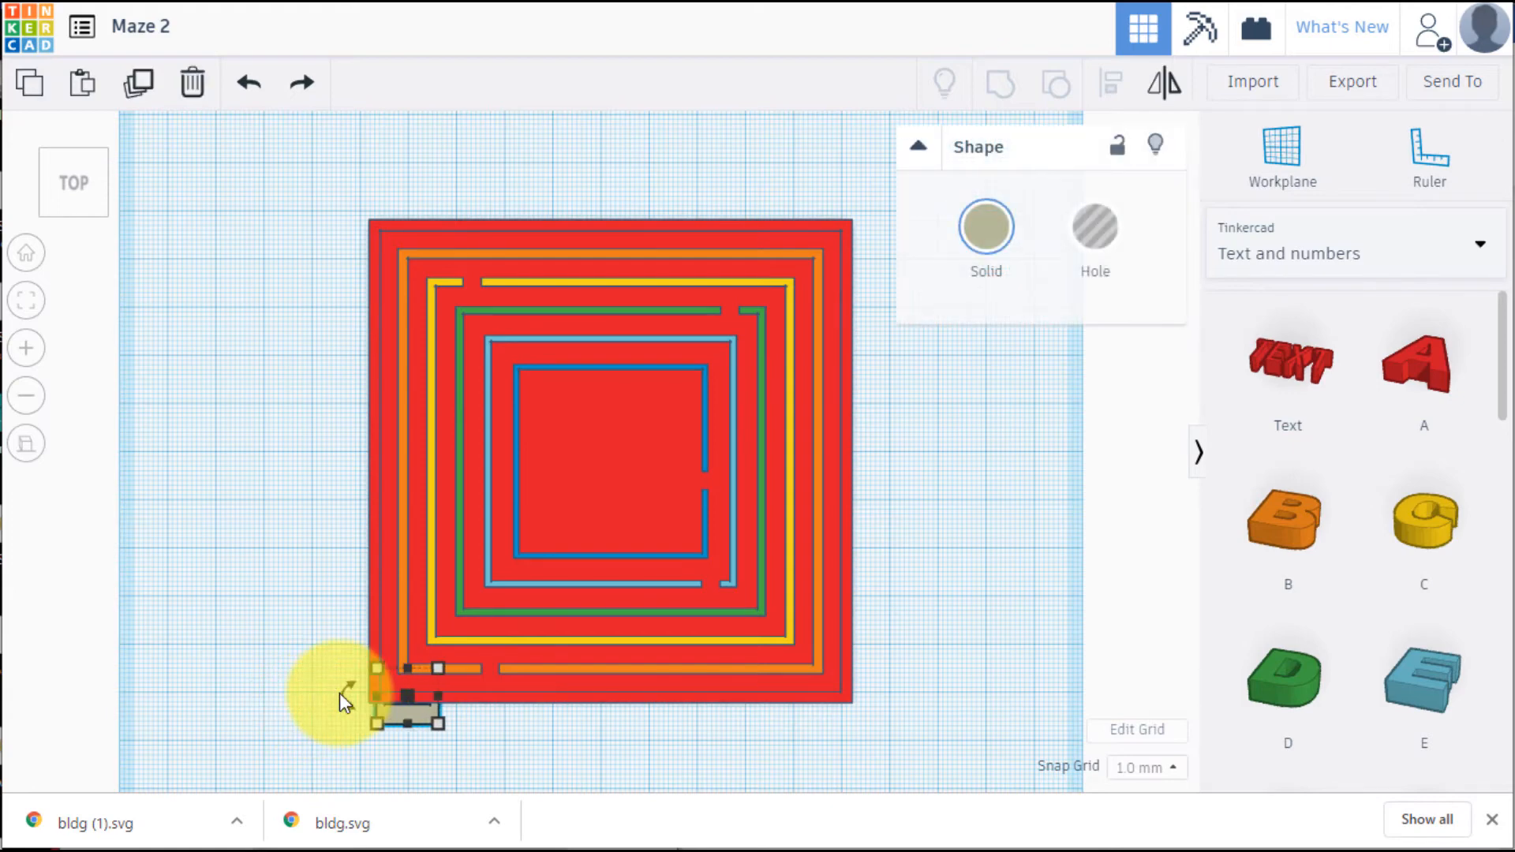
pyautogui.press('Right')
pyautogui.press('Right')
pyautogui.press('Right')
pyautogui.press('Right')
pyautogui.press('Right')
pyautogui.press('Right')
pyautogui.press('Right')
pyautogui.press('Right')
pyautogui.press('Right')
pyautogui.press('Right')
pyautogui.press('Right')
pyautogui.press('Right')
pyautogui.press('Right')
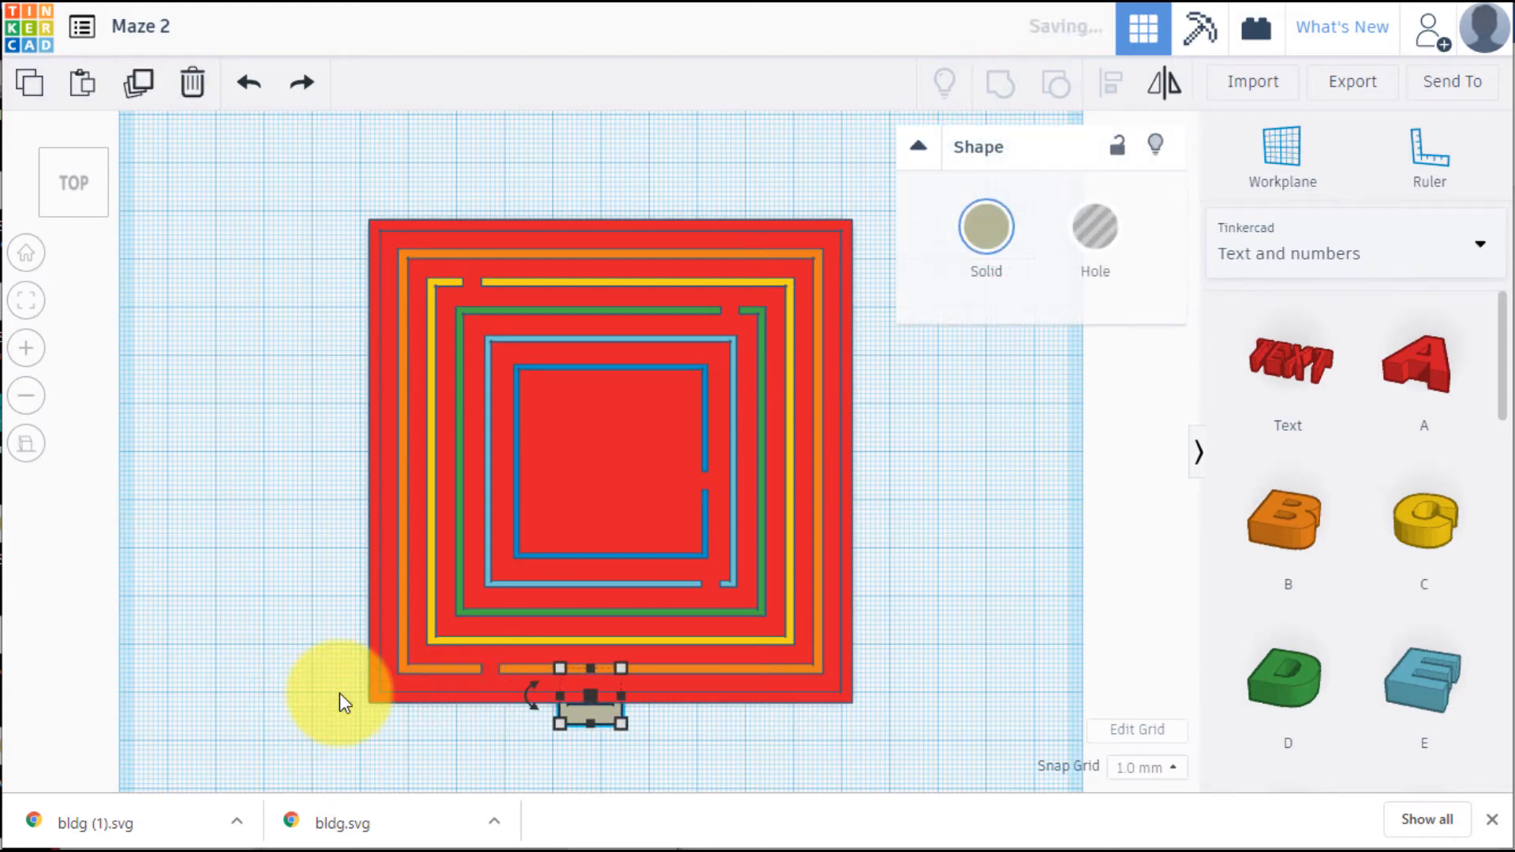
pyautogui.press('Down')
pyautogui.press('Down')
pyautogui.press('Down')
pyautogui.press('Down')
pyautogui.press('Down')
pyautogui.press('Down')
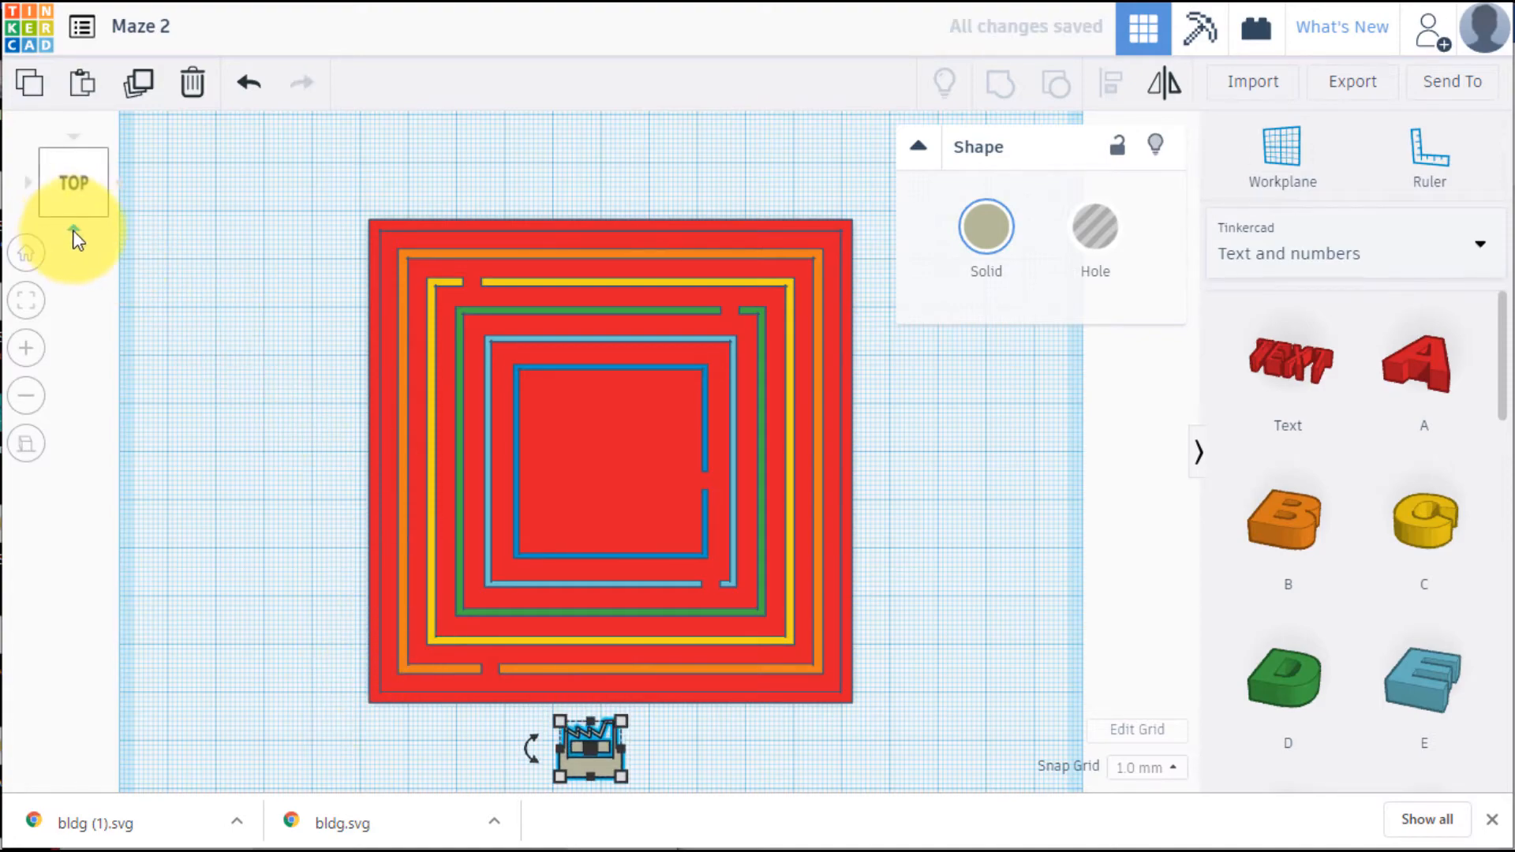
# Set the factory shape's height to 6 mm, working from the front view
pyautogui.click(79, 240)
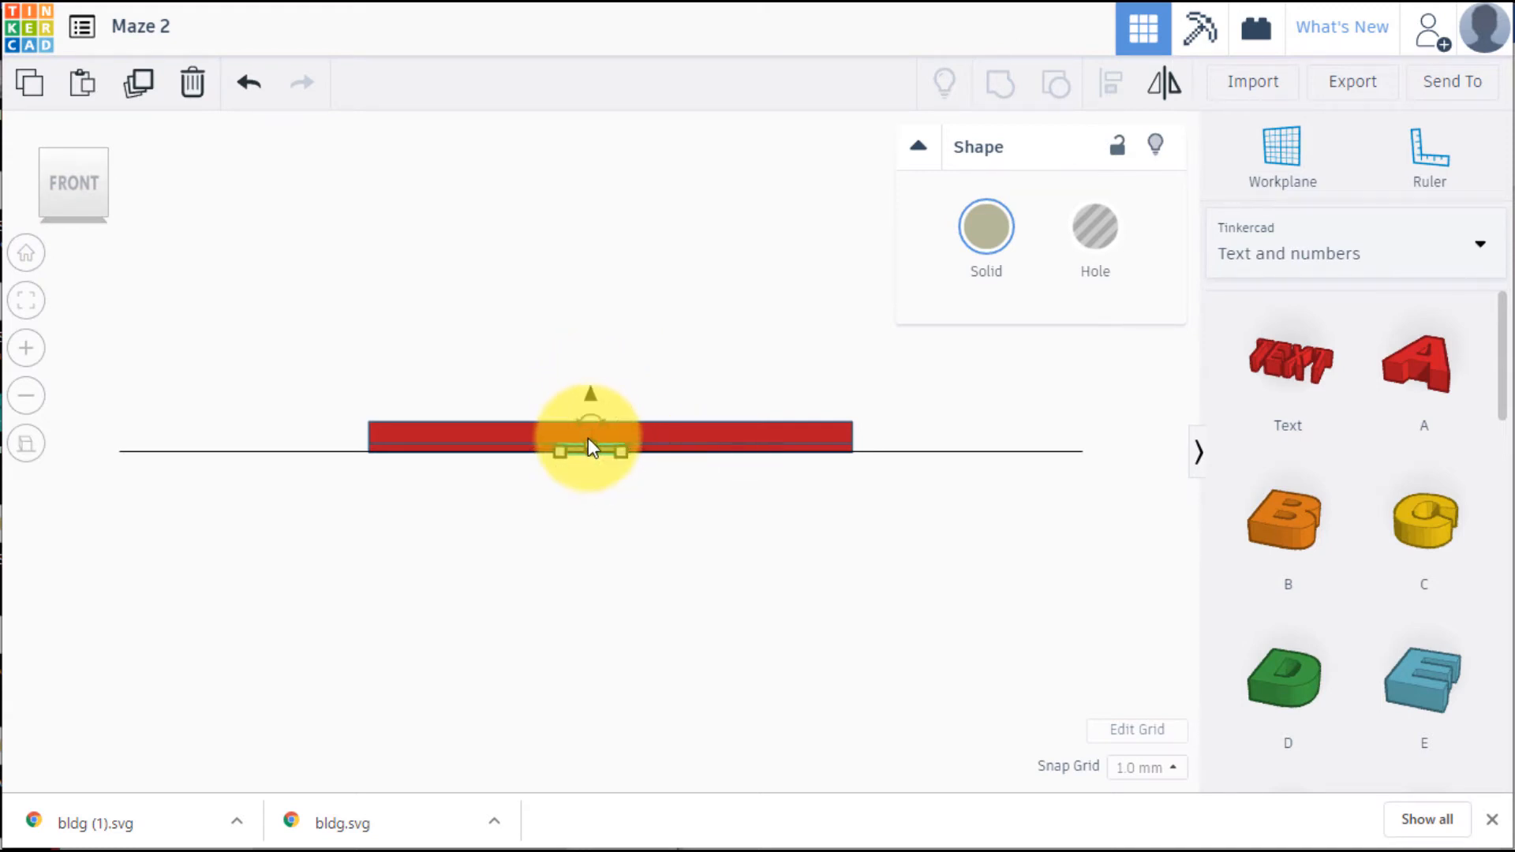
pyautogui.click(701, 456)
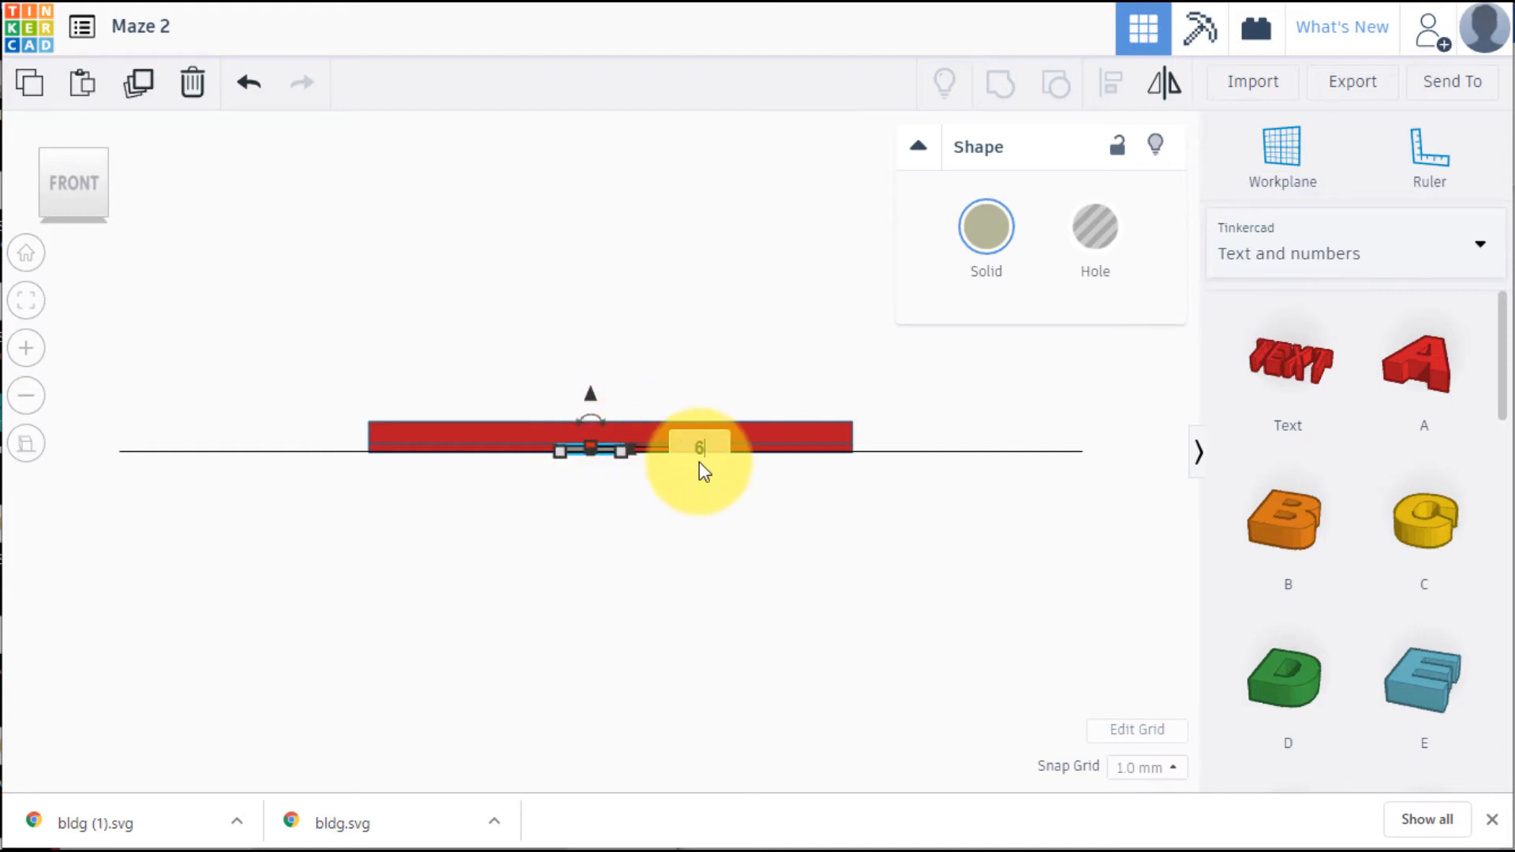
pyautogui.press('Return')
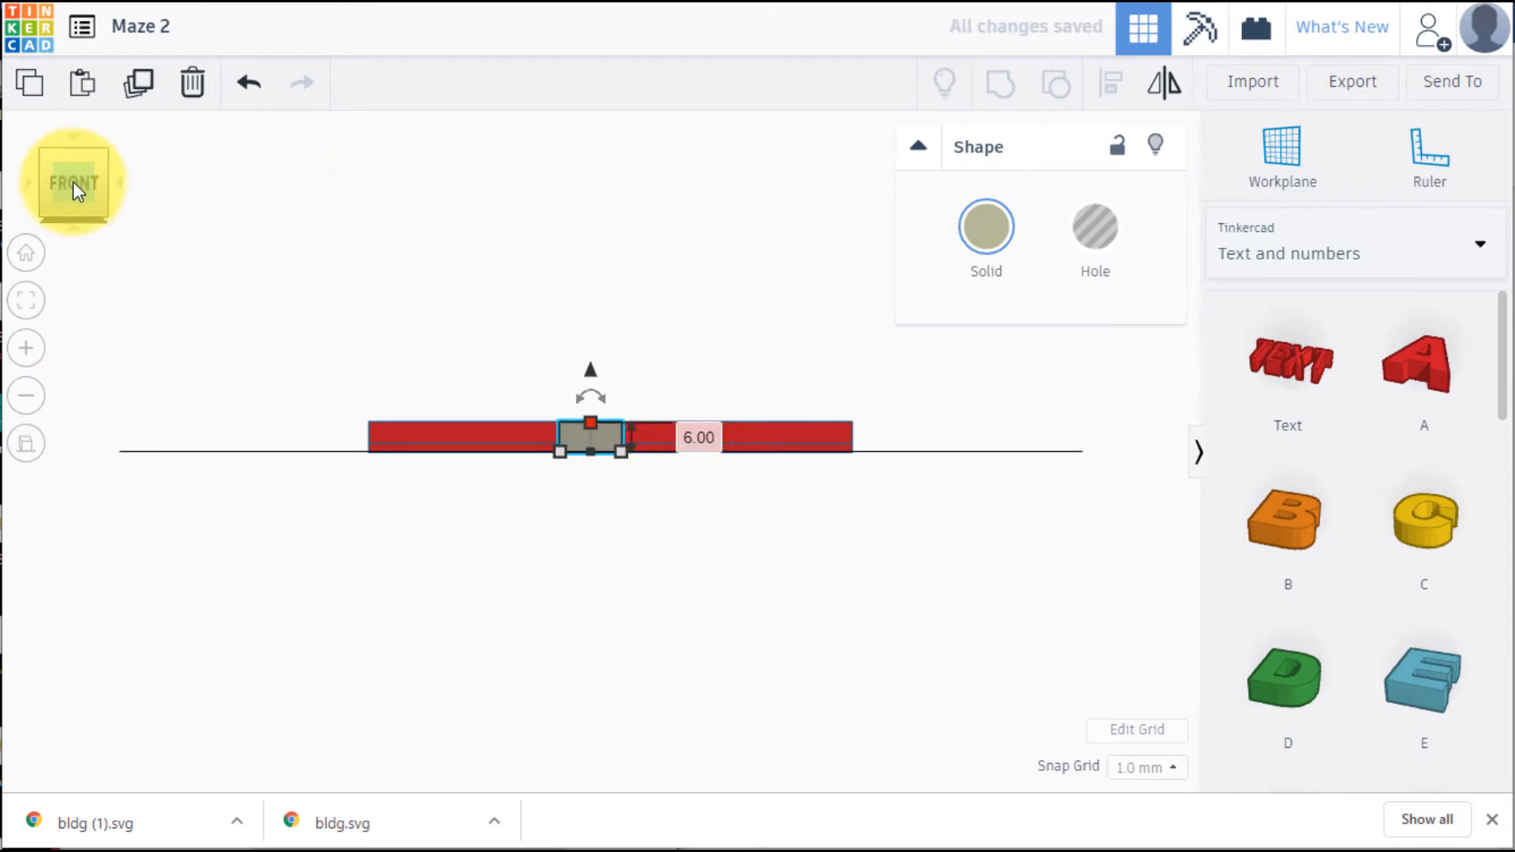
# Move the factory shape to the centre of the maze's innermost square, deselect it and check it in 3D
pyautogui.click(75, 136)
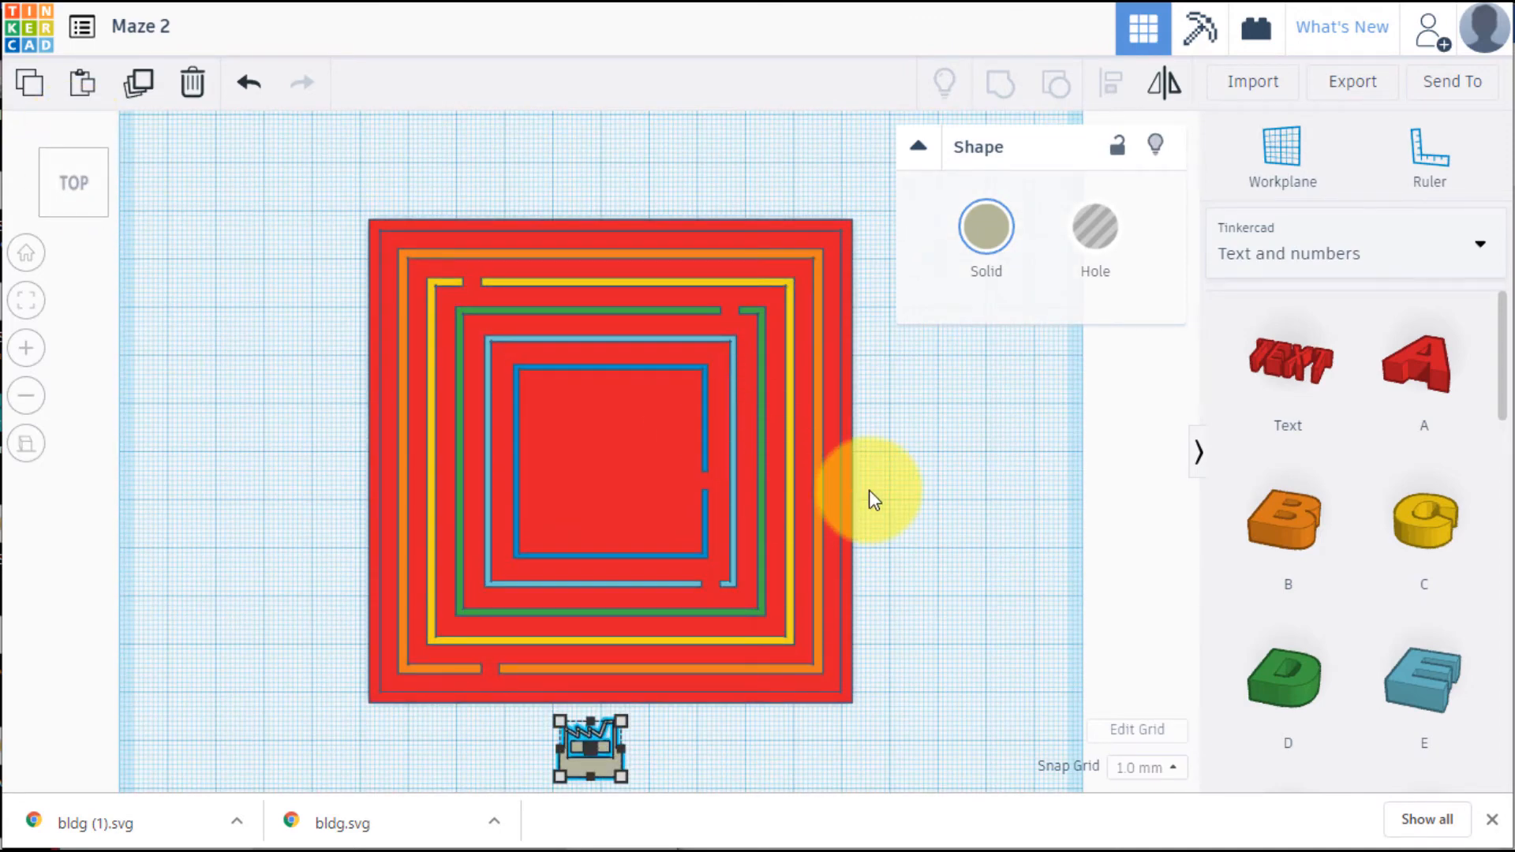
pyautogui.press('Up')
pyautogui.press('Up')
pyautogui.press('Up')
pyautogui.press('Up')
pyautogui.press('Up')
pyautogui.press('Up')
pyautogui.press('Up')
pyautogui.press('Up')
pyautogui.press('Up')
pyautogui.press('Up')
pyautogui.press('Up')
pyautogui.press('Up')
pyautogui.press('Up')
pyautogui.press('Up')
pyautogui.press('Up')
pyautogui.press('Up')
pyautogui.press('Up')
pyautogui.press('Up')
pyautogui.press('Up')
pyautogui.press('Up')
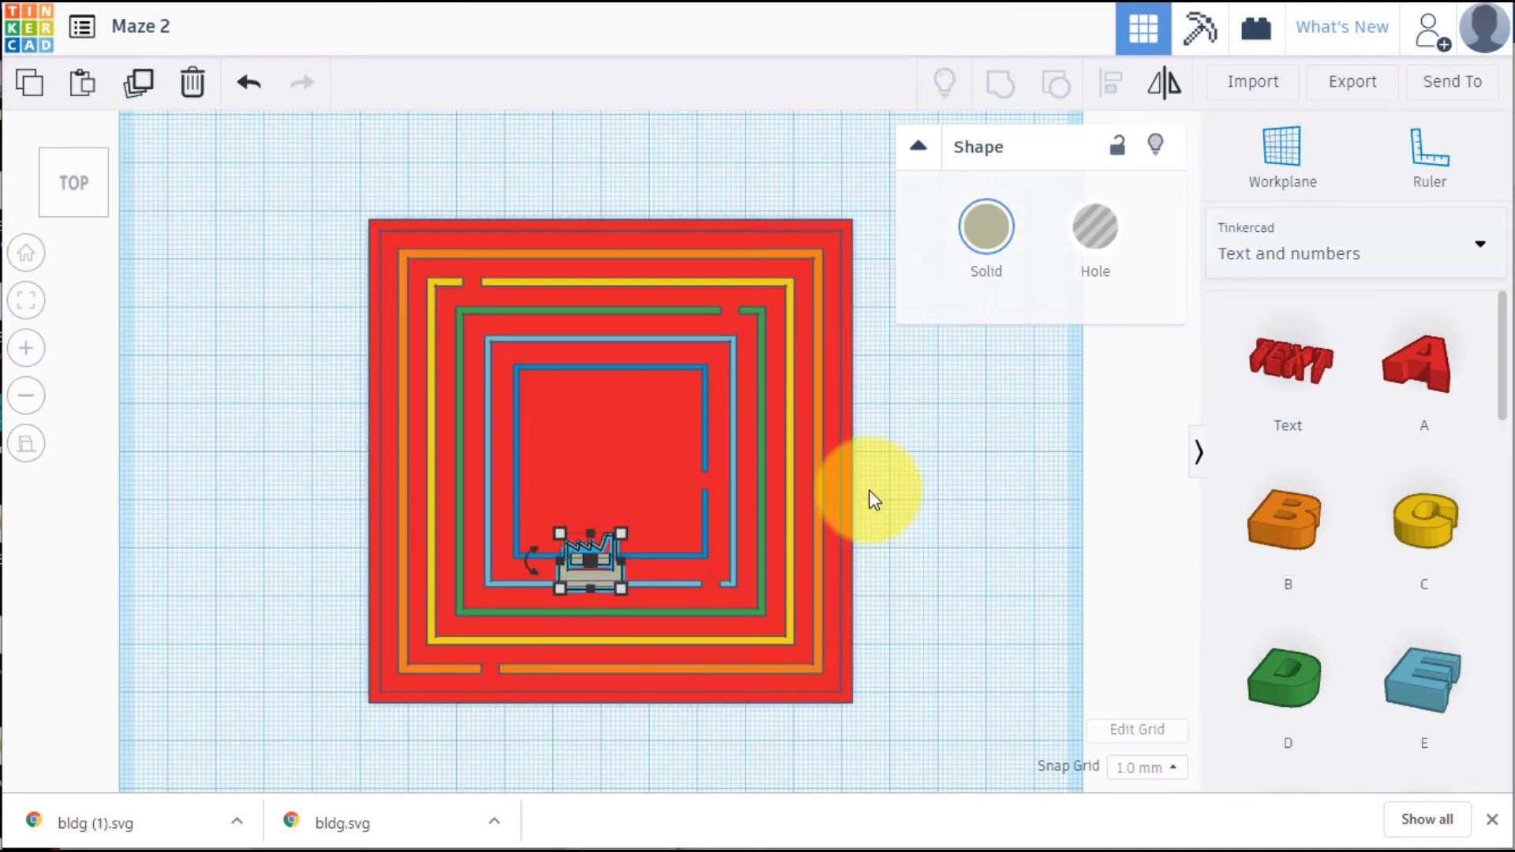
pyautogui.press('Up')
pyautogui.press('Up')
pyautogui.press('Up')
pyautogui.press('Up')
pyautogui.press('Up')
pyautogui.press('Up')
pyautogui.press('Up')
pyautogui.press('Up')
pyautogui.press('Up')
pyautogui.press('Up')
pyautogui.press('Up')
pyautogui.press('Up')
pyautogui.press('Up')
pyautogui.press('Up')
pyautogui.press('Up')
pyautogui.press('Up')
pyautogui.press('Up')
pyautogui.press('Up')
pyautogui.press('Up')
pyautogui.press('Up')
pyautogui.press('Right')
pyautogui.press('Right')
pyautogui.press('Right')
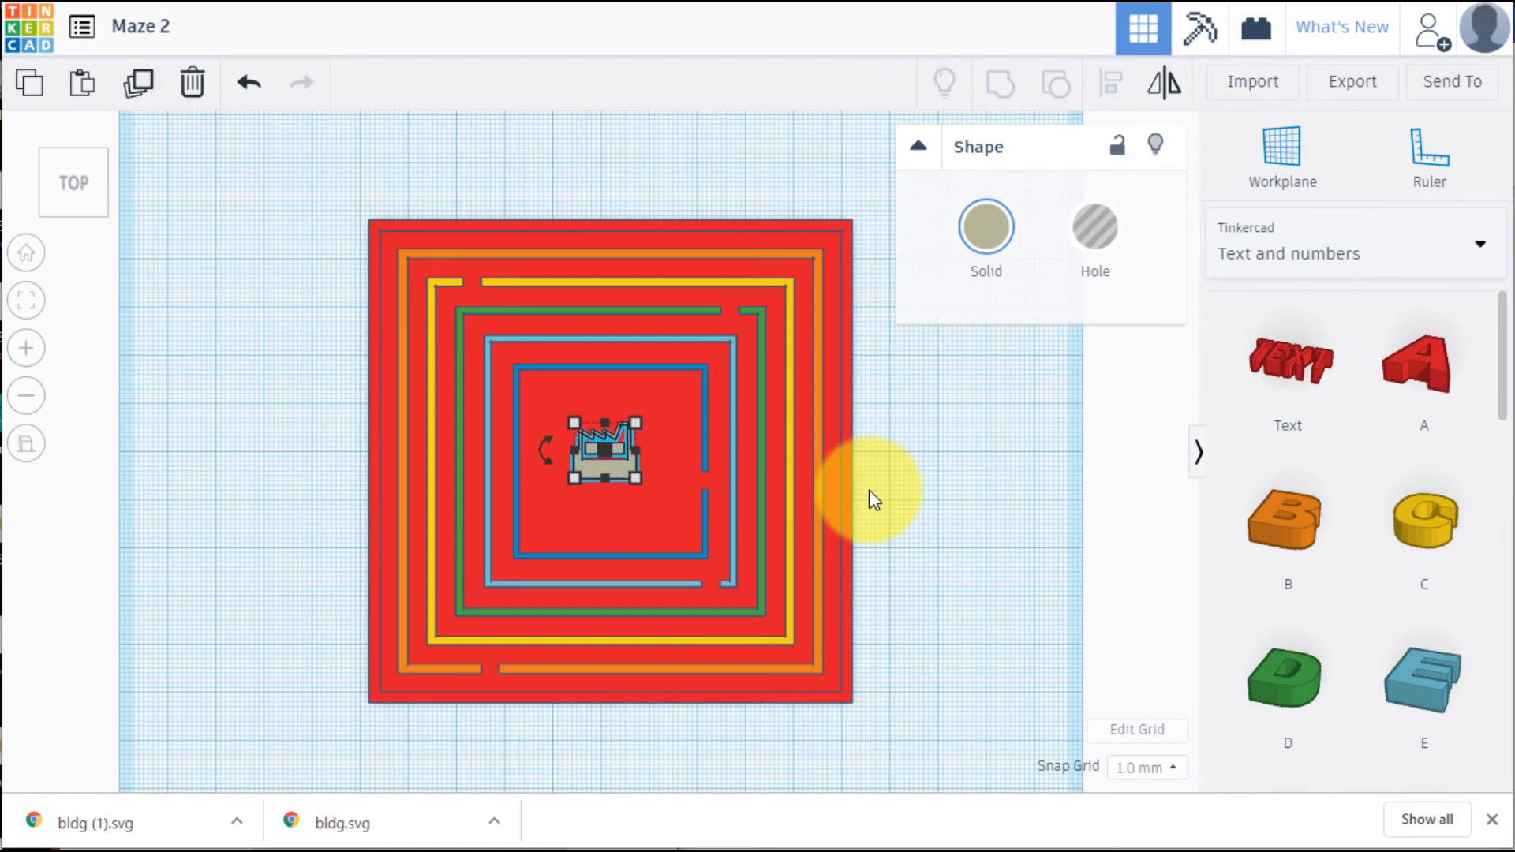
pyautogui.press('Right')
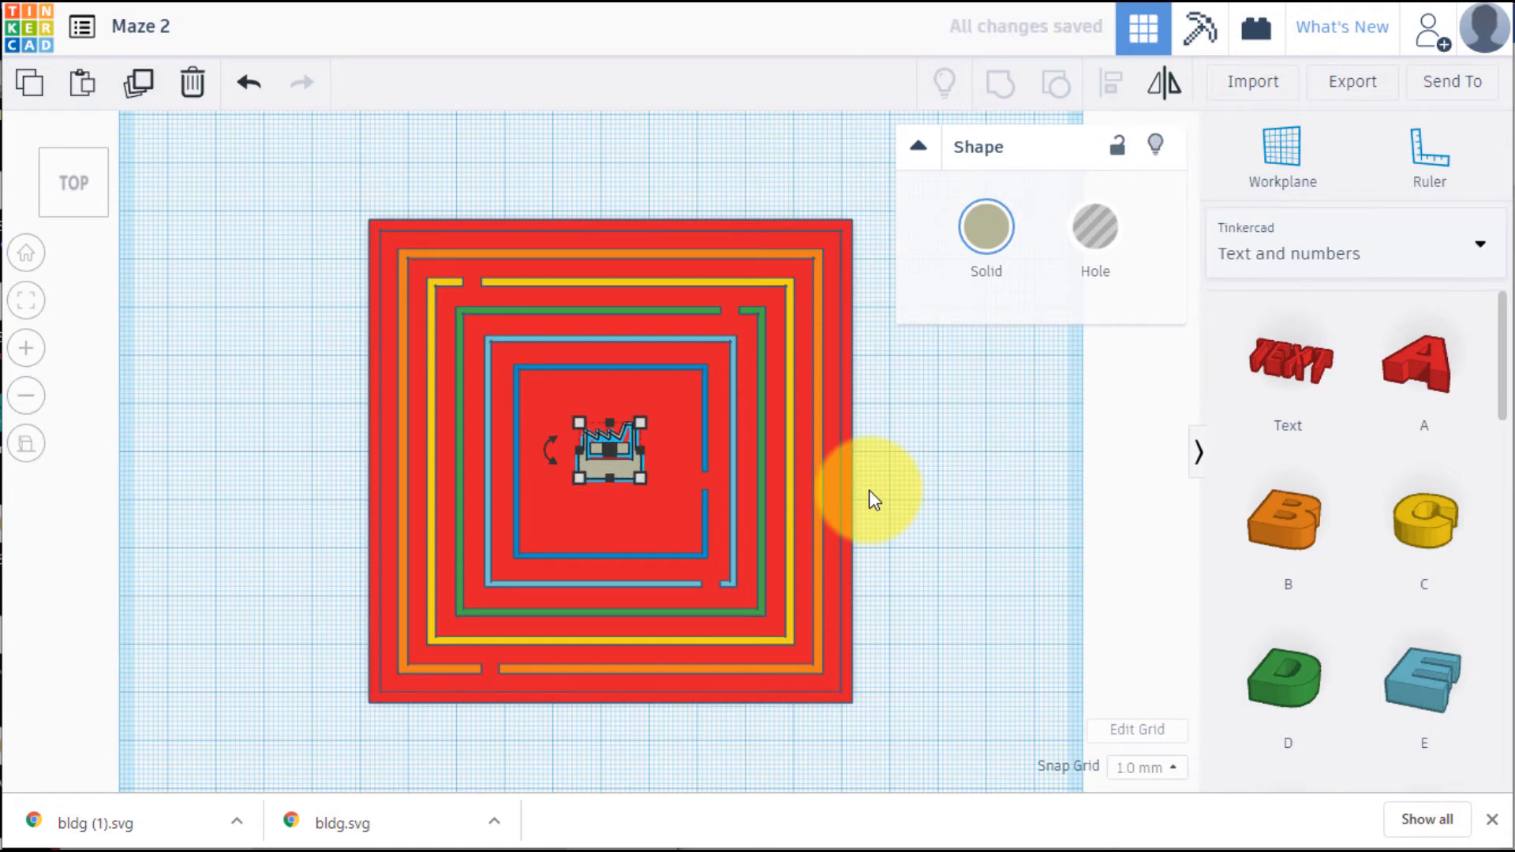
pyautogui.click(941, 494)
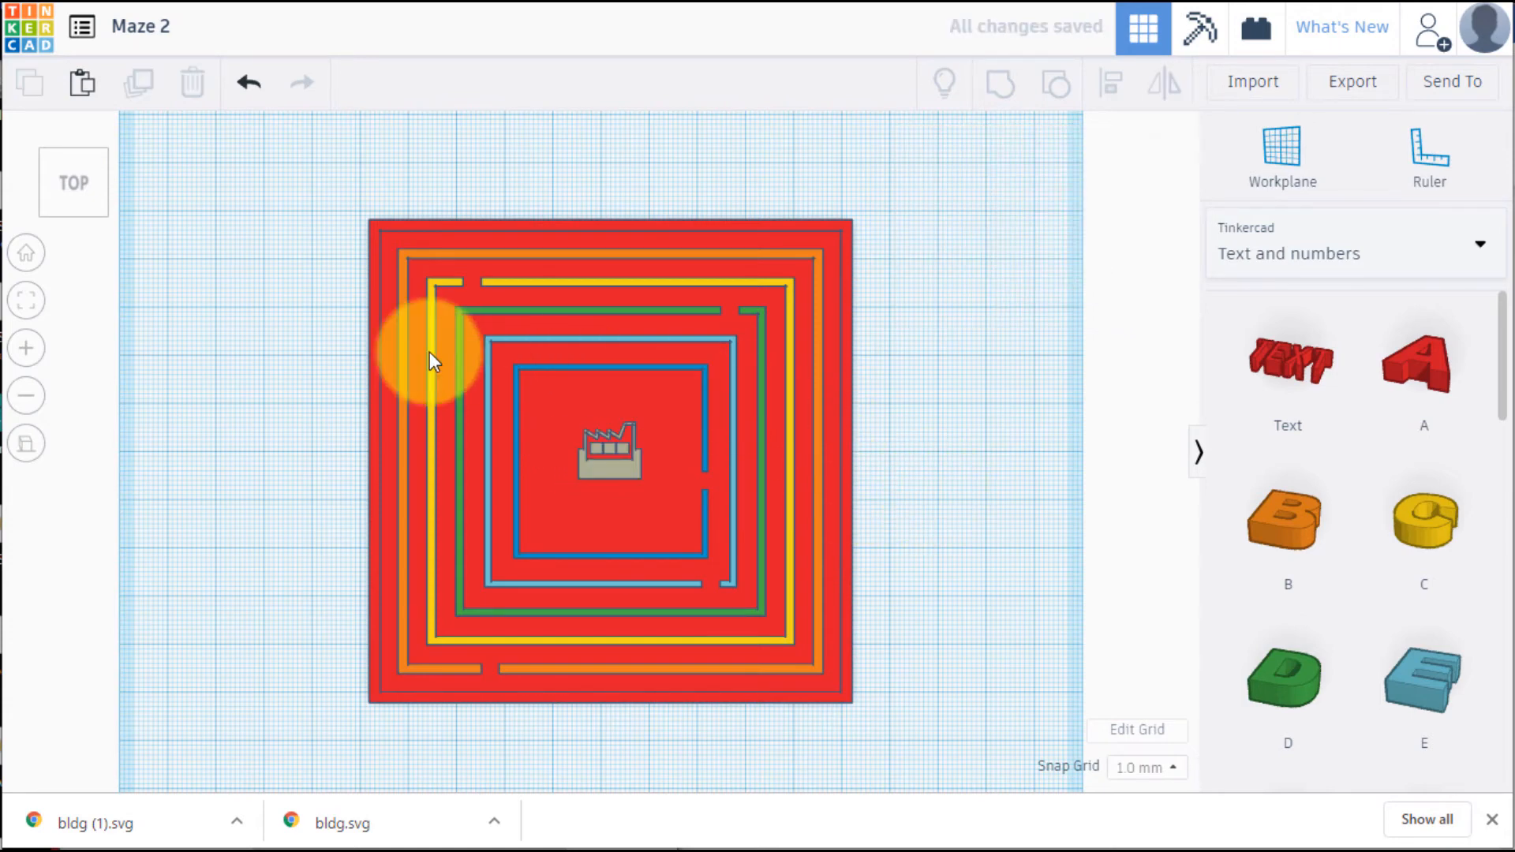
pyautogui.click(49, 207)
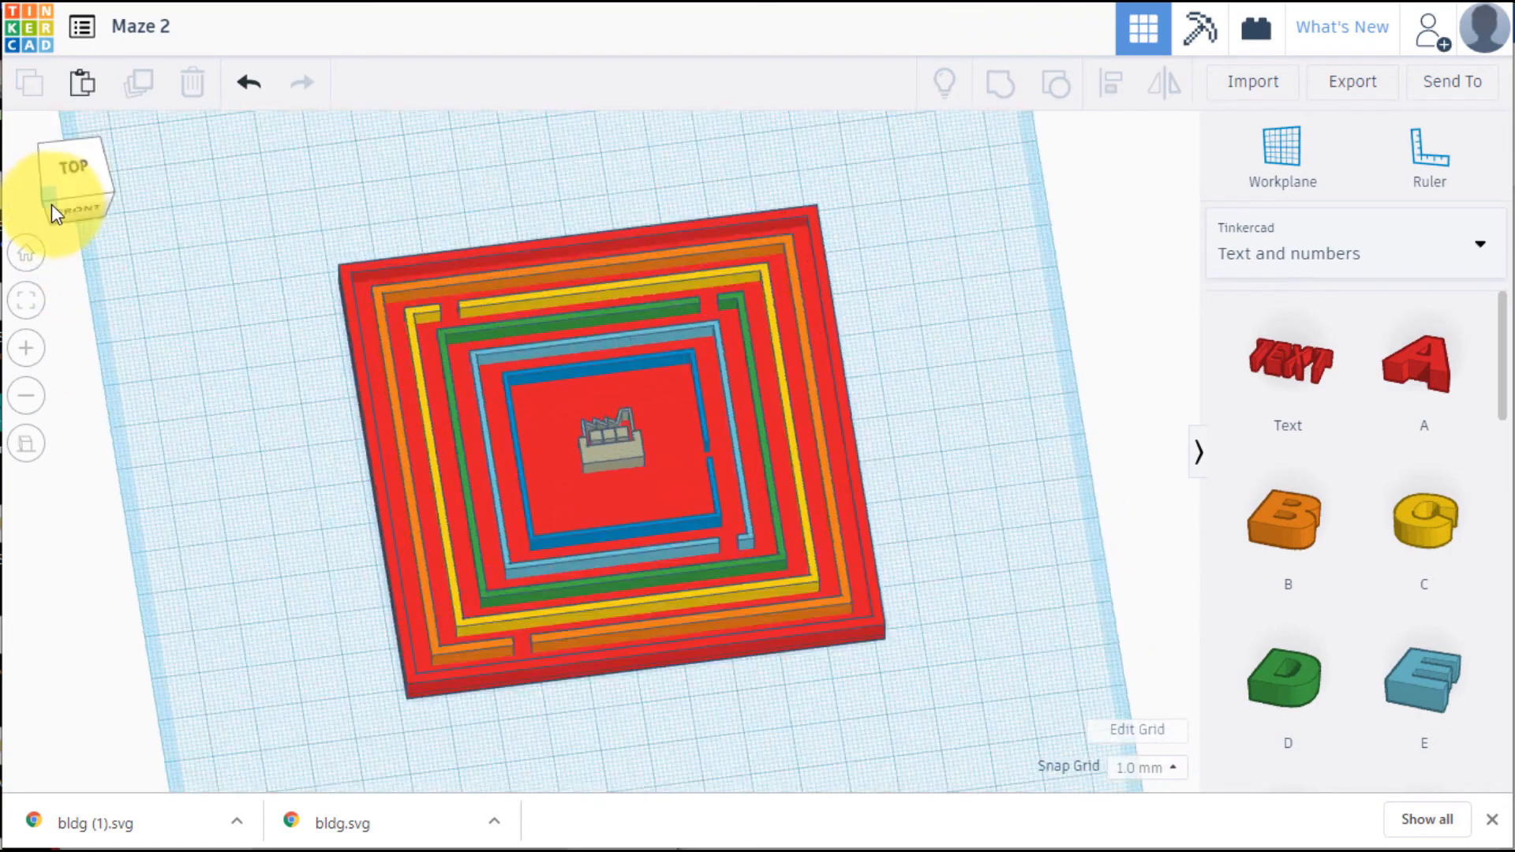
pyautogui.moveTo(52, 205); pyautogui.dragTo(48, 256)
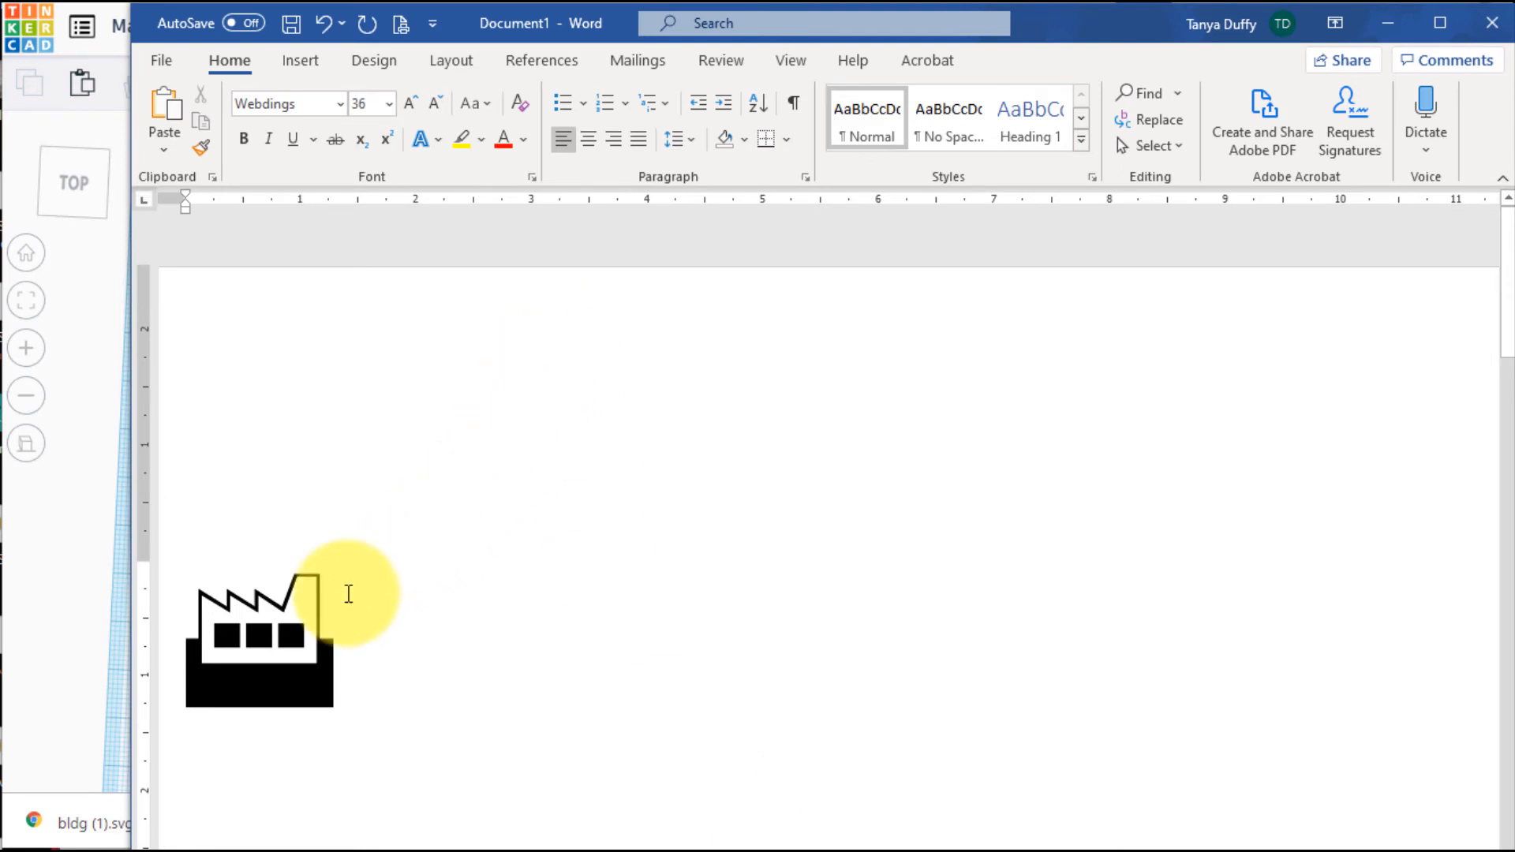
# Switch to the Word document, set the factory symbol's font to Castellar and replace it with the letters TD
pyautogui.click(310, 603)
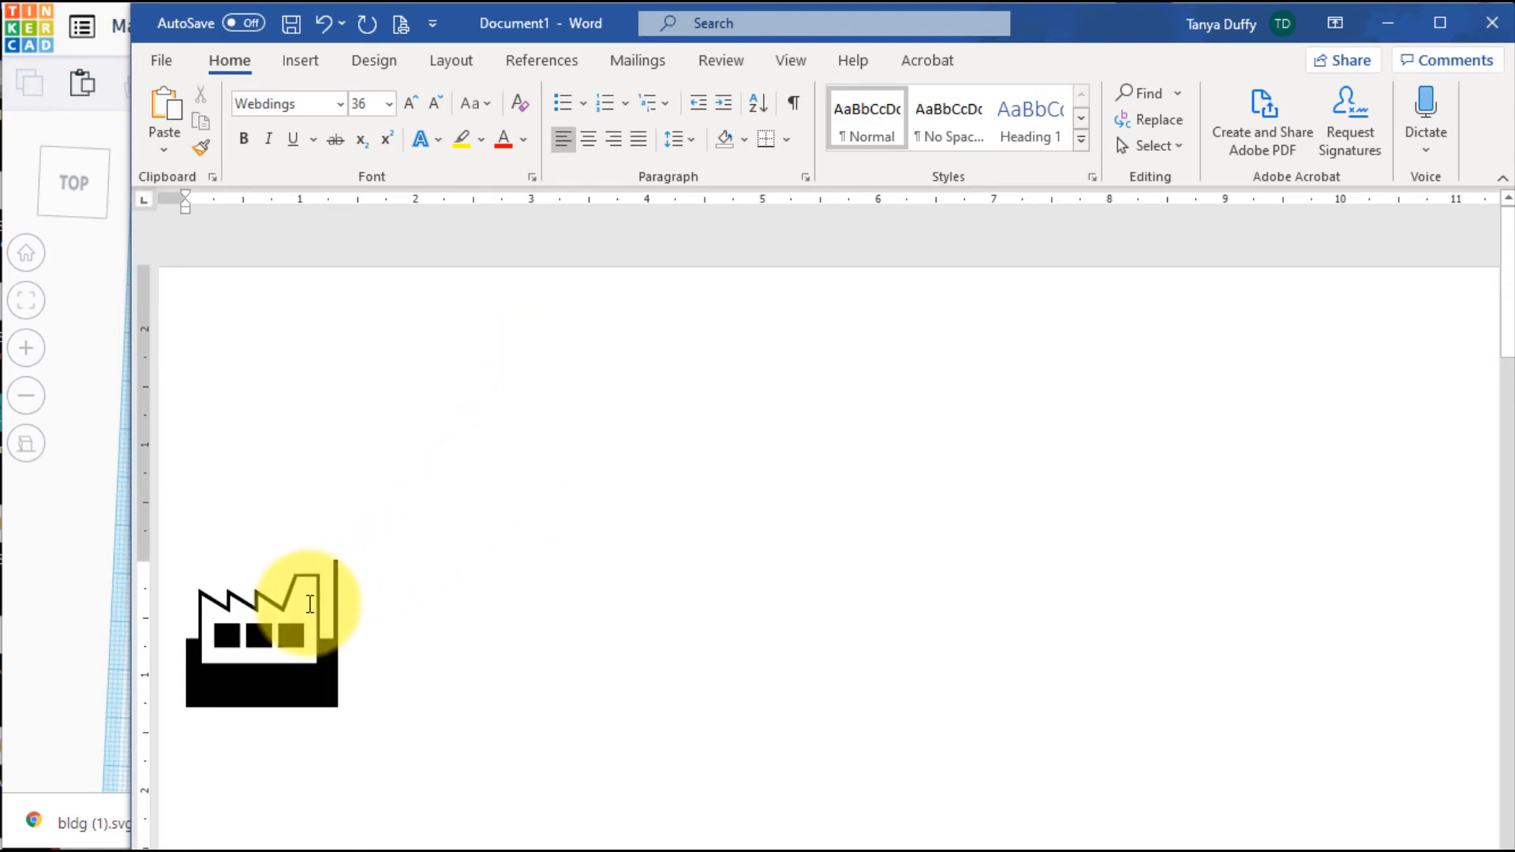
pyautogui.doubleClick(310, 604)
pyautogui.tripleClick(268, 621)
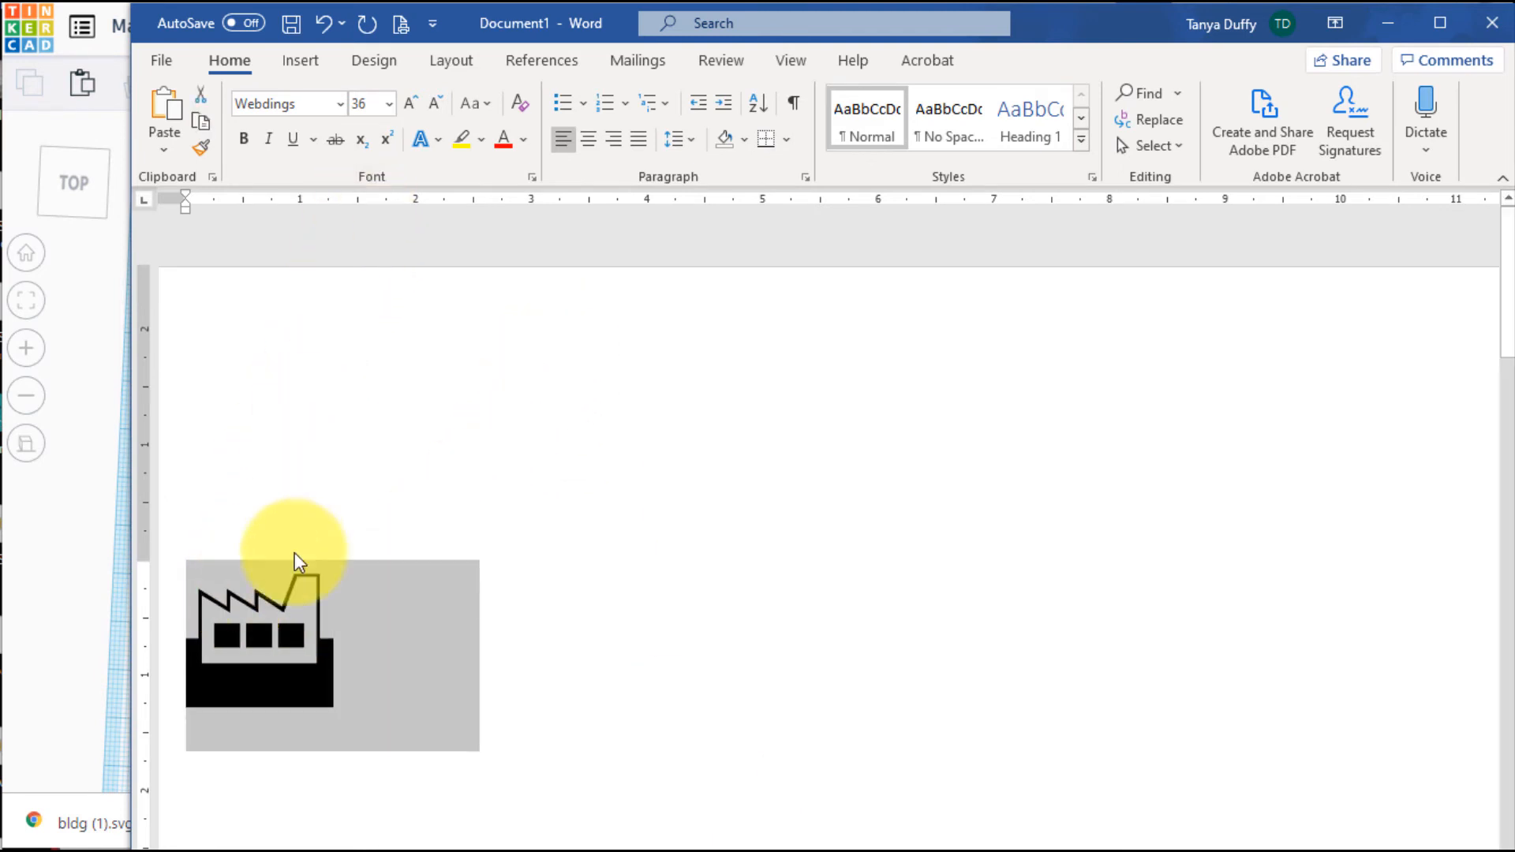
pyautogui.click(253, 626)
pyautogui.doubleClick(274, 631)
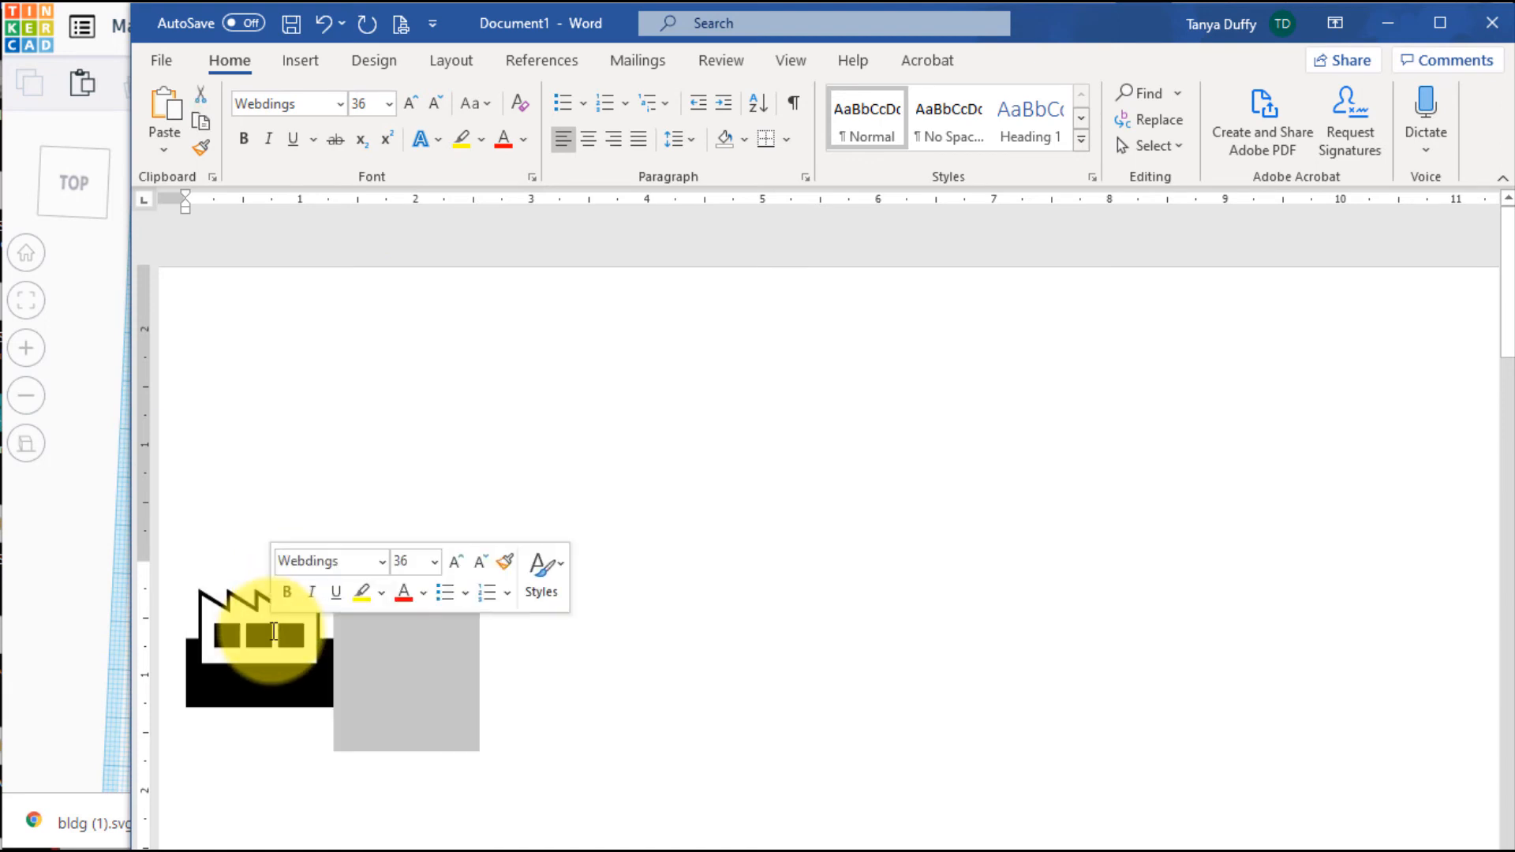
pyautogui.click(236, 626)
pyautogui.tripleClick(237, 623)
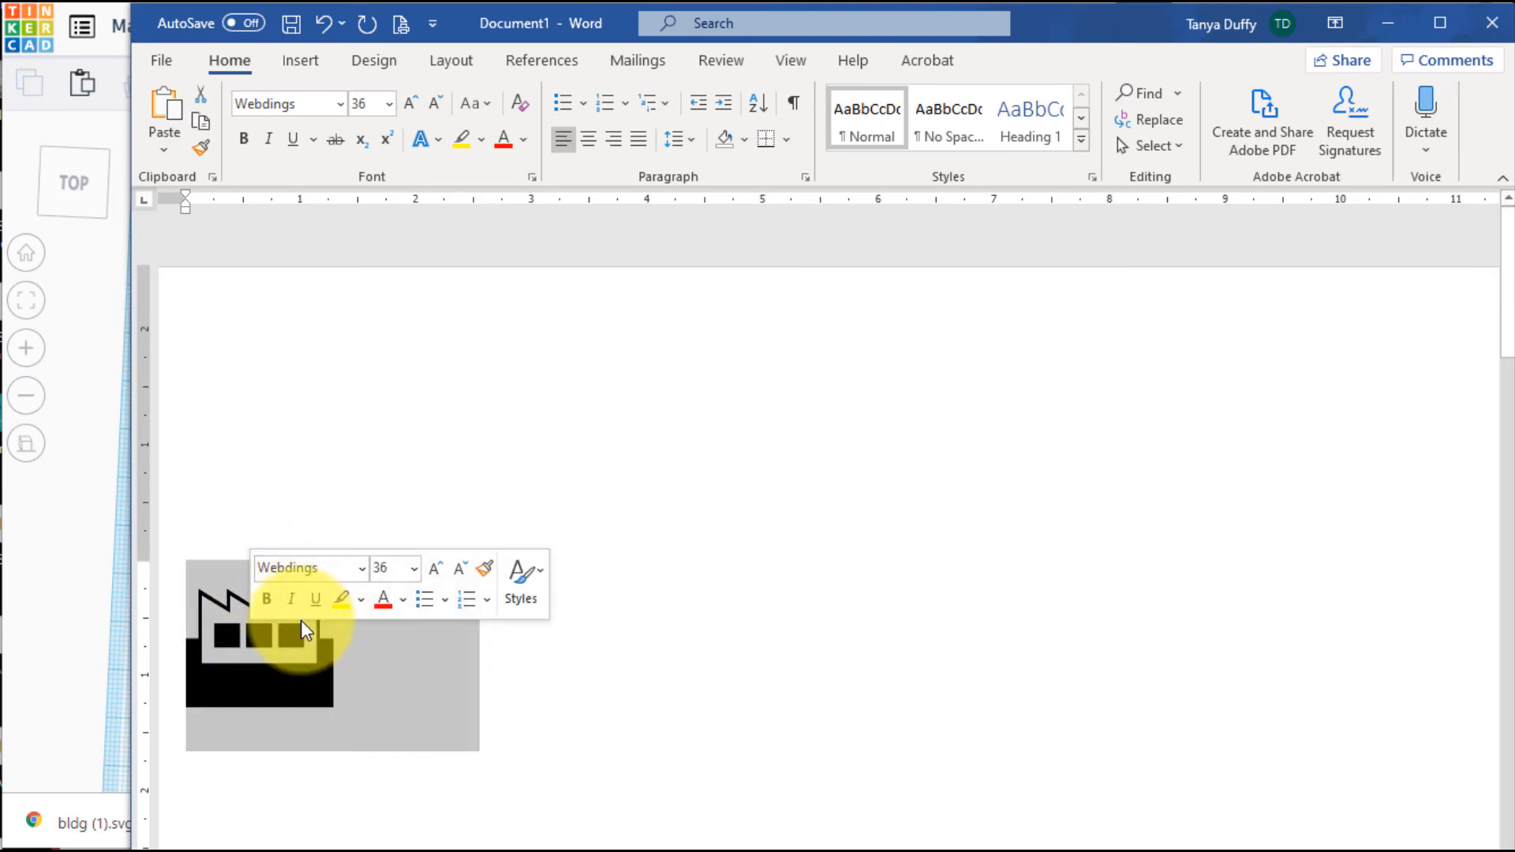
pyautogui.click(341, 107)
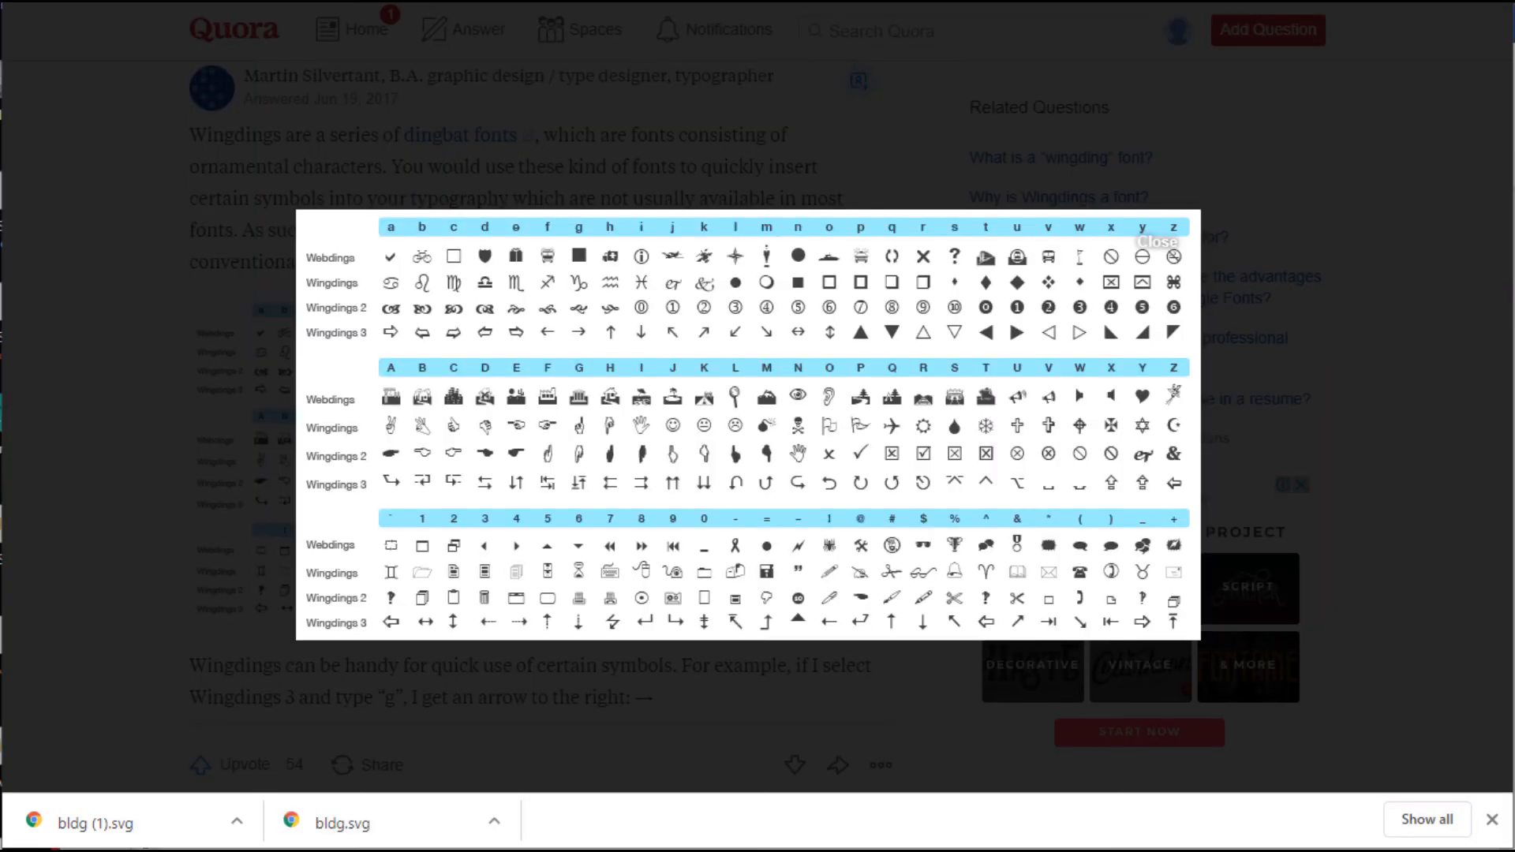
pyautogui.click(680, 448)
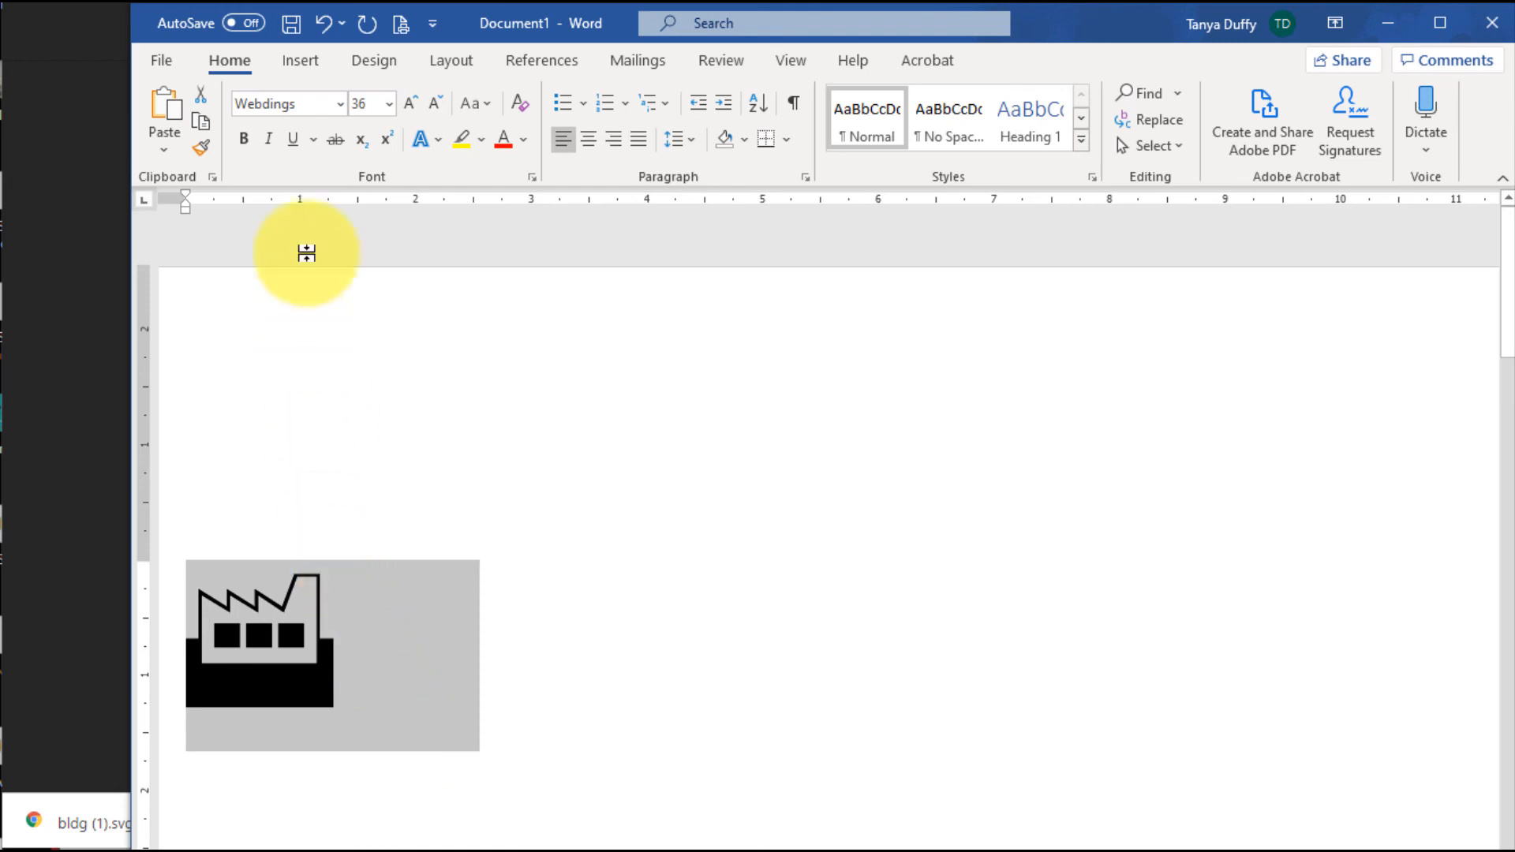
pyautogui.click(339, 103)
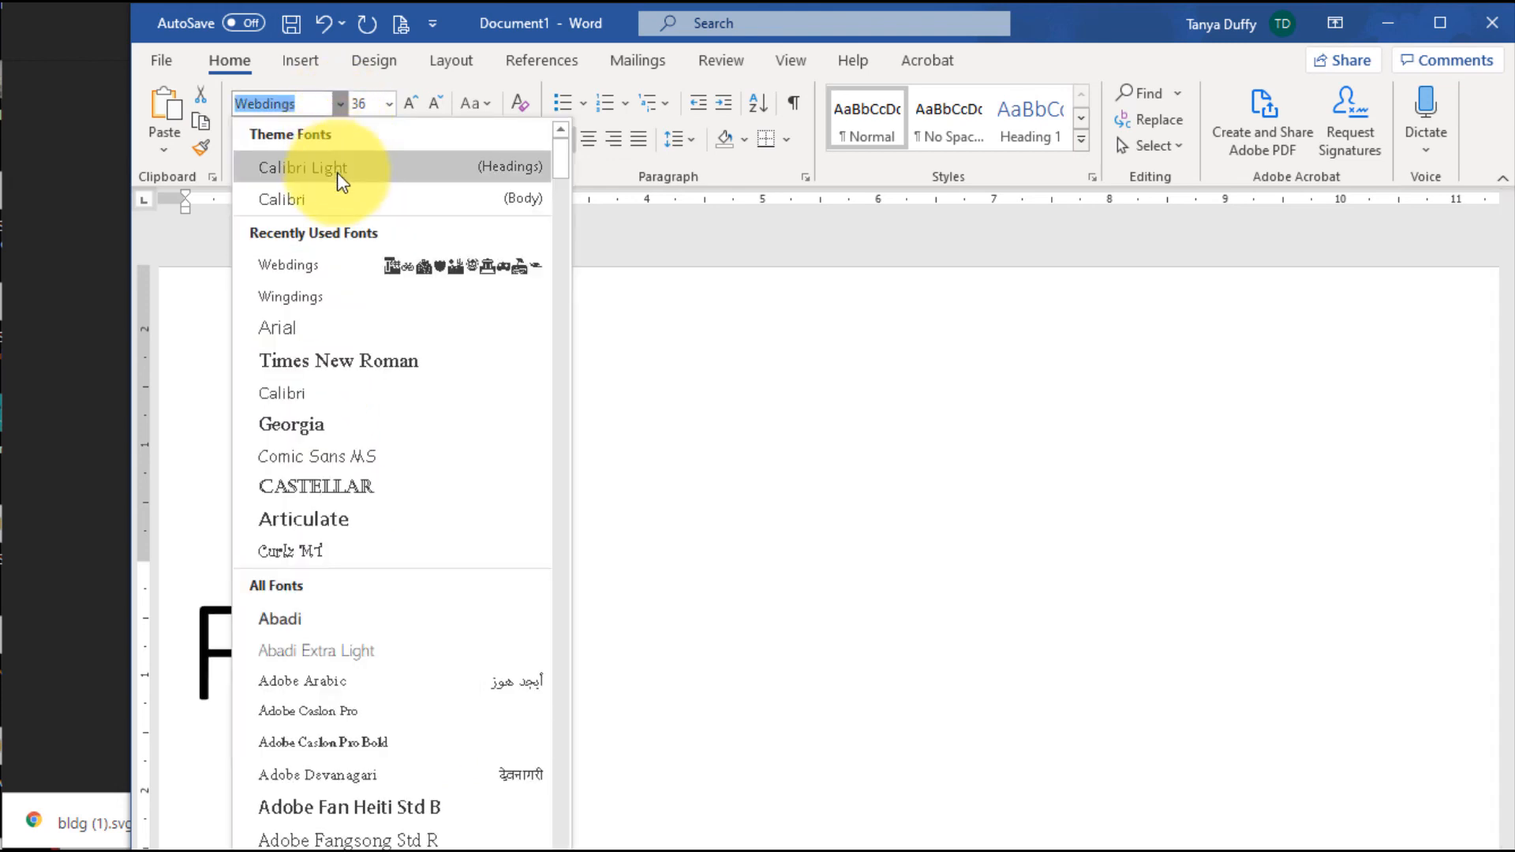
pyautogui.click(329, 487)
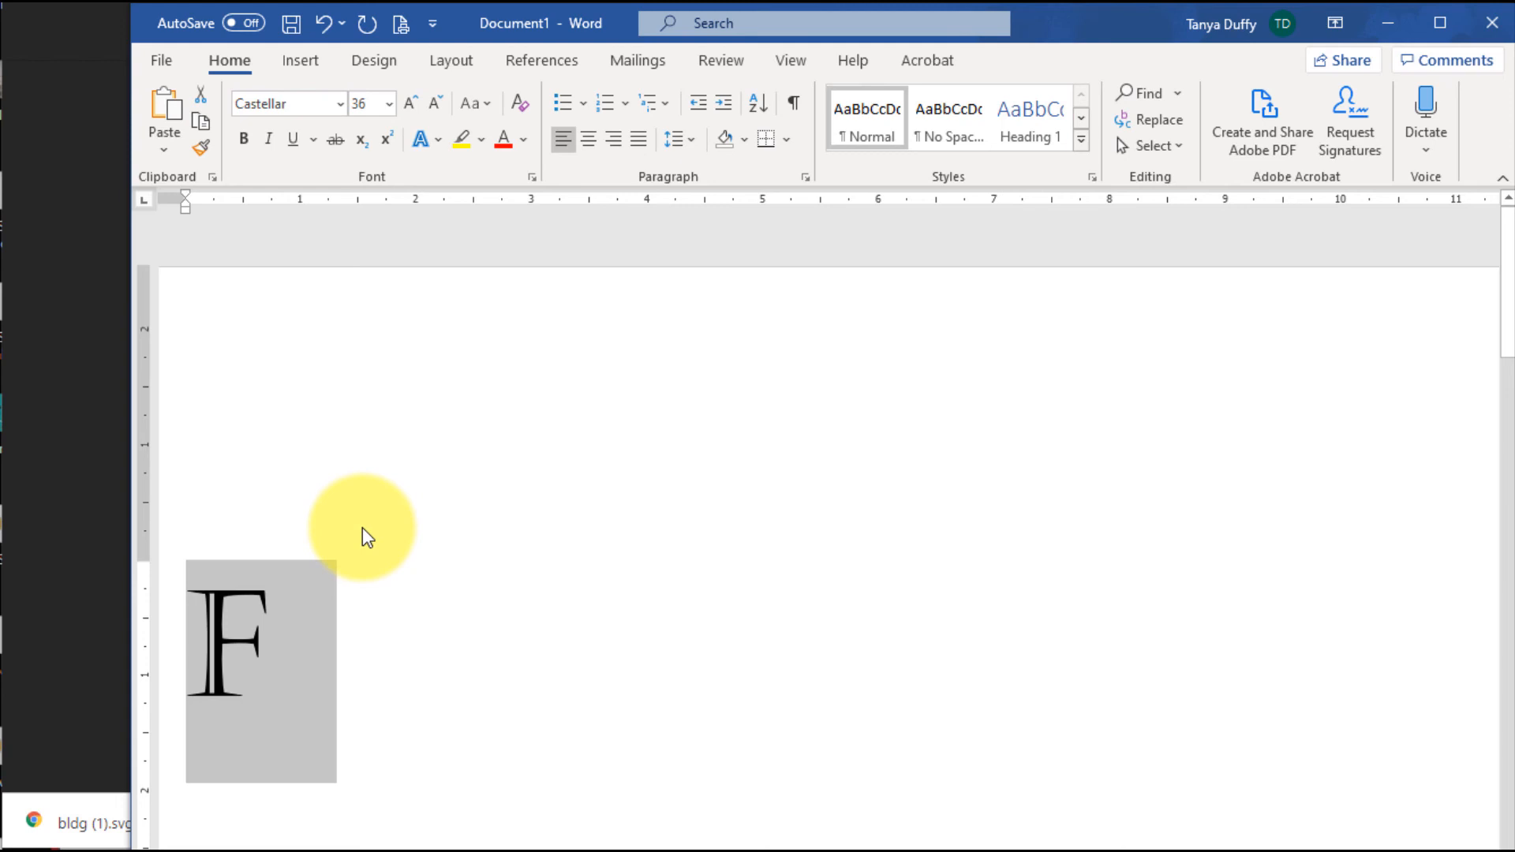
pyautogui.write('TD')
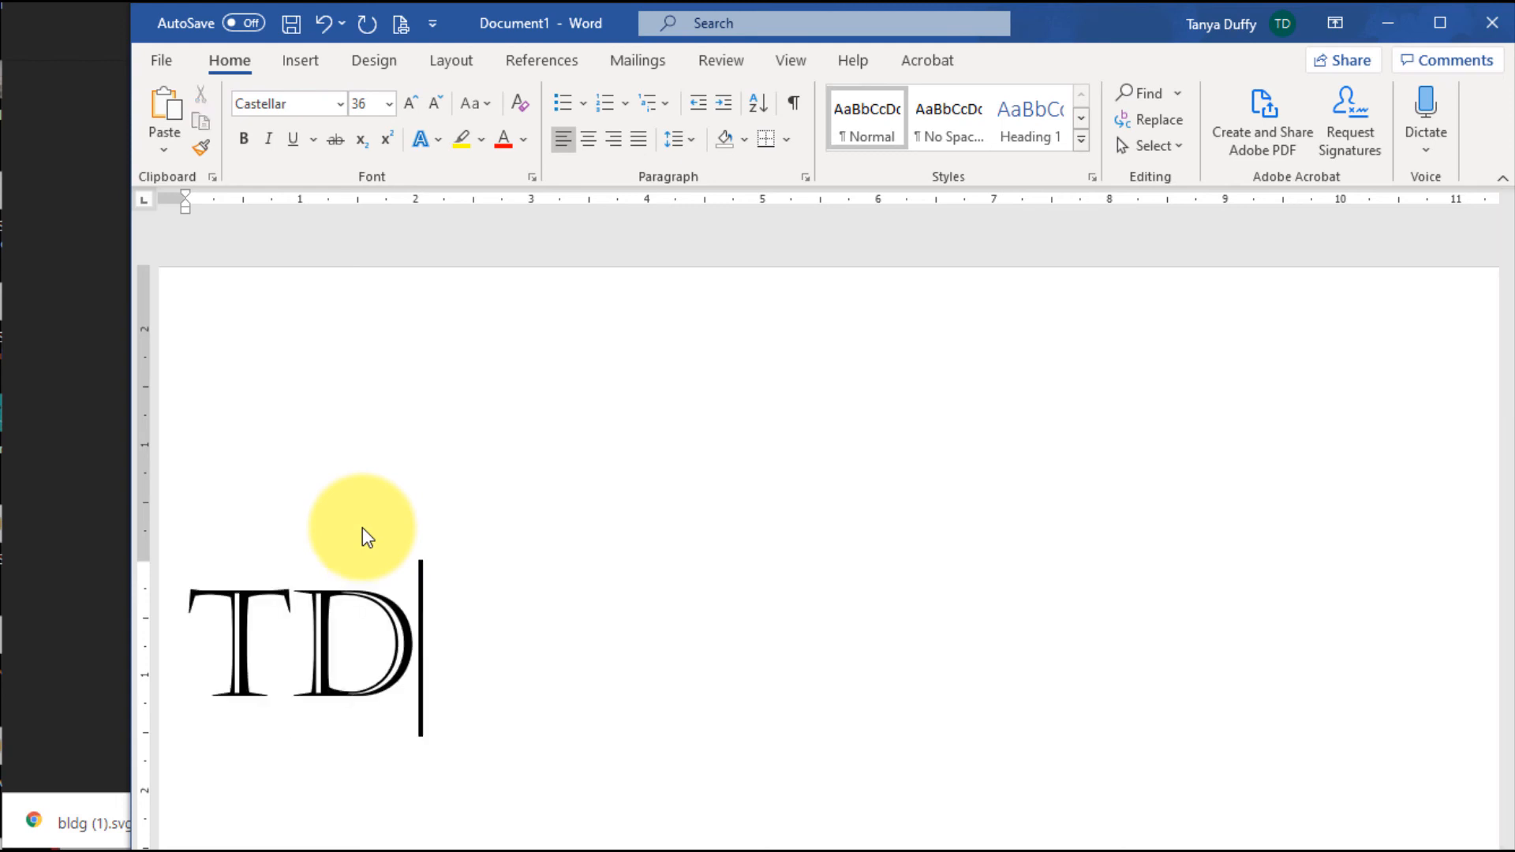